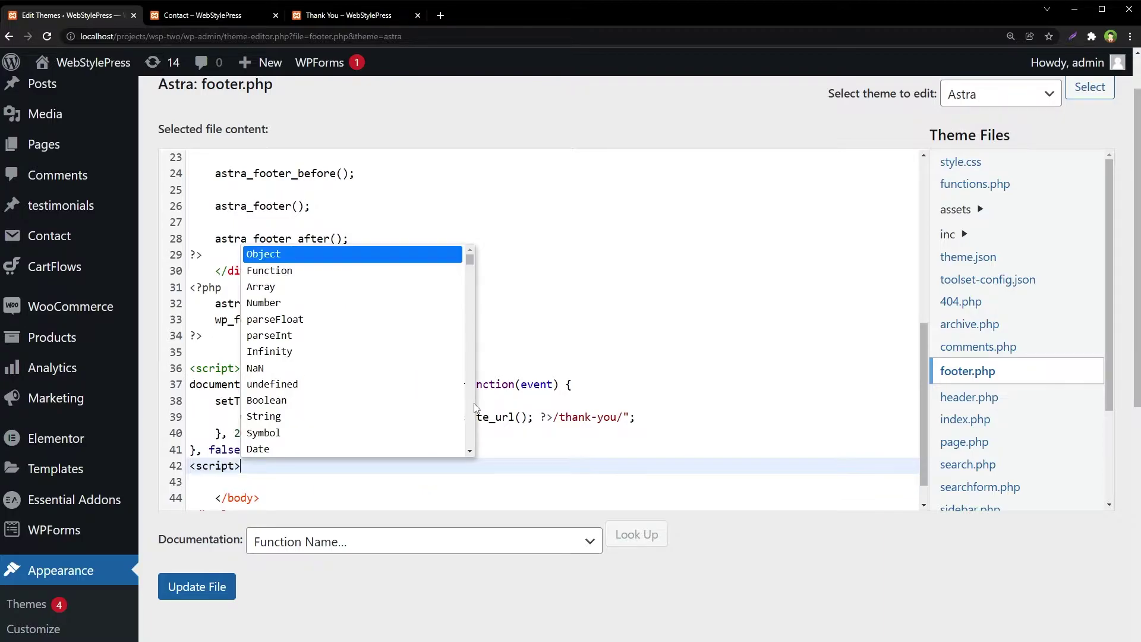
Close the script block at the end of footer.php with a </script> tag and update the file
{"action": "type", "text": "/"}
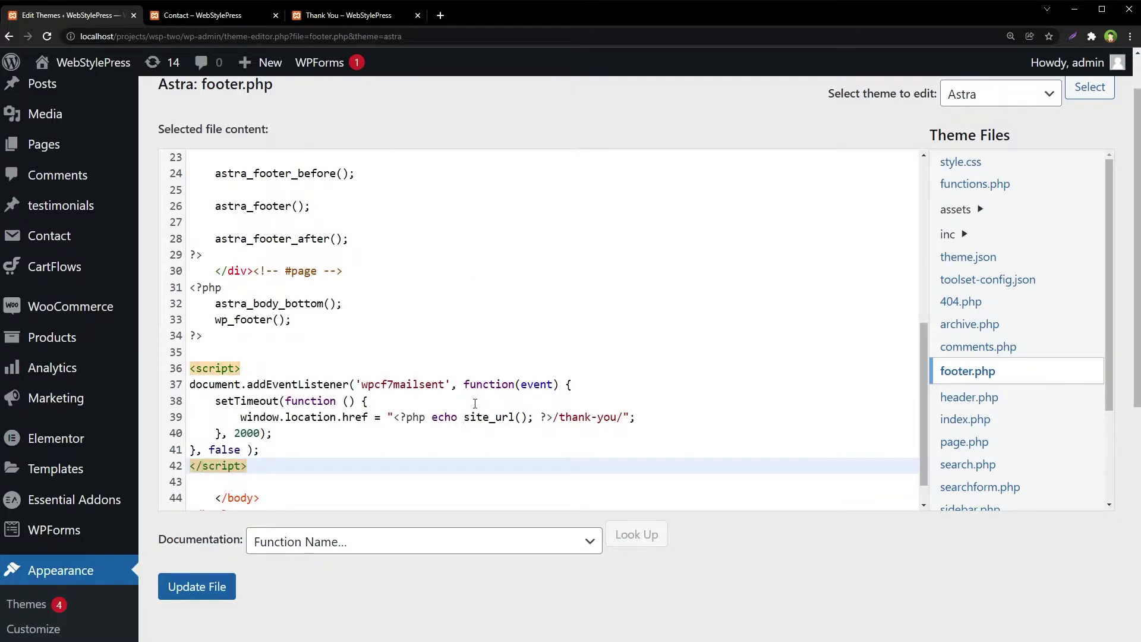
{"action": "key", "text": "Up"}
{"action": "key", "text": "End"}
{"action": "key", "text": "shift+Up"}
{"action": "key", "text": "shift+Up"}
{"action": "key", "text": "shift+Up"}
{"action": "key", "text": "shift+Up"}
{"action": "key", "text": "shift+Home"}
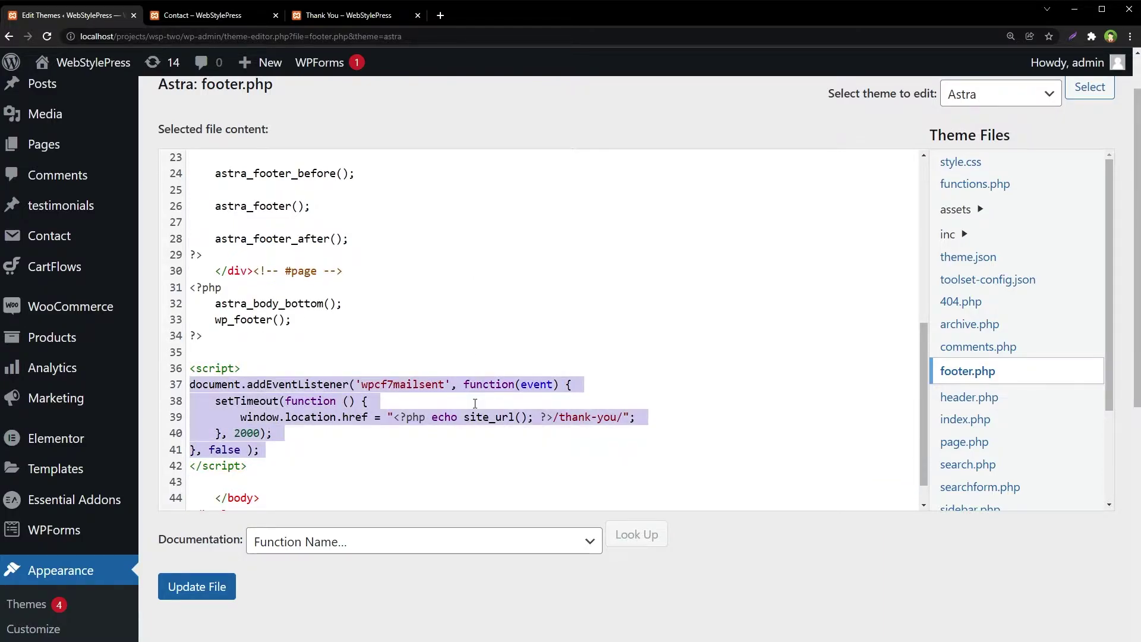
{"action": "left_click", "coordinate": [197, 586]}
Reload the Contact page at default zoom and fill in a test name and a test e-mail address
{"action": "key", "text": "ctrl+Tab"}
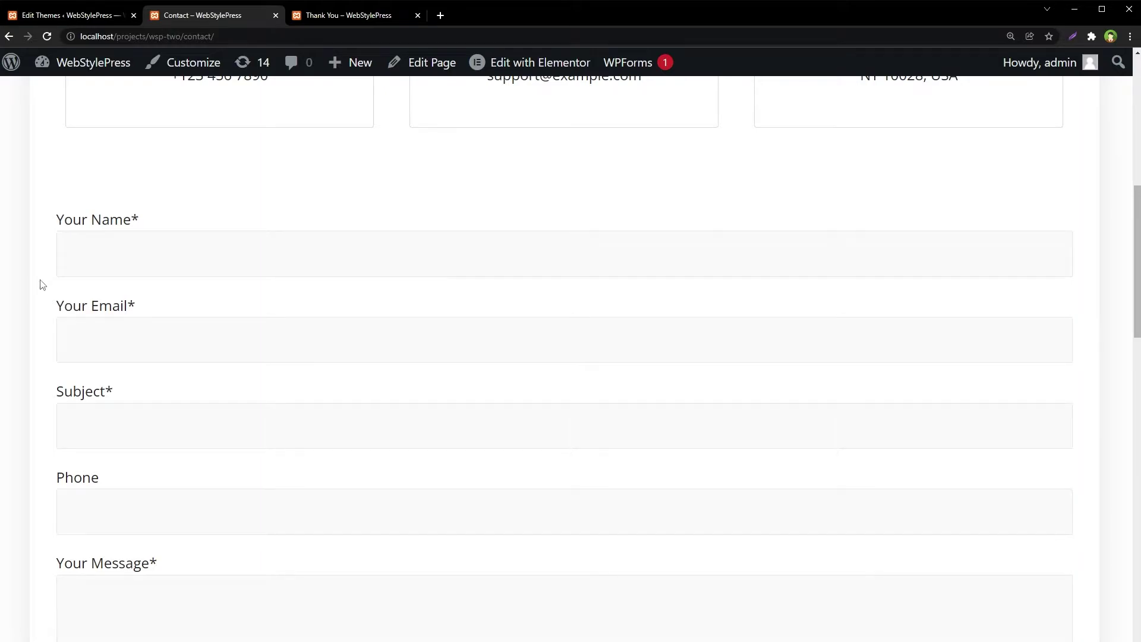
{"action": "key", "text": "ctrl+l"}
{"action": "key", "text": "Return"}
{"action": "key", "text": "ctrl+0"}
{"action": "left_click", "coordinate": [455, 195]}
{"action": "type", "text": "test name"}
{"action": "key", "text": "Tab"}
{"action": "type", "text": "testemailk"}
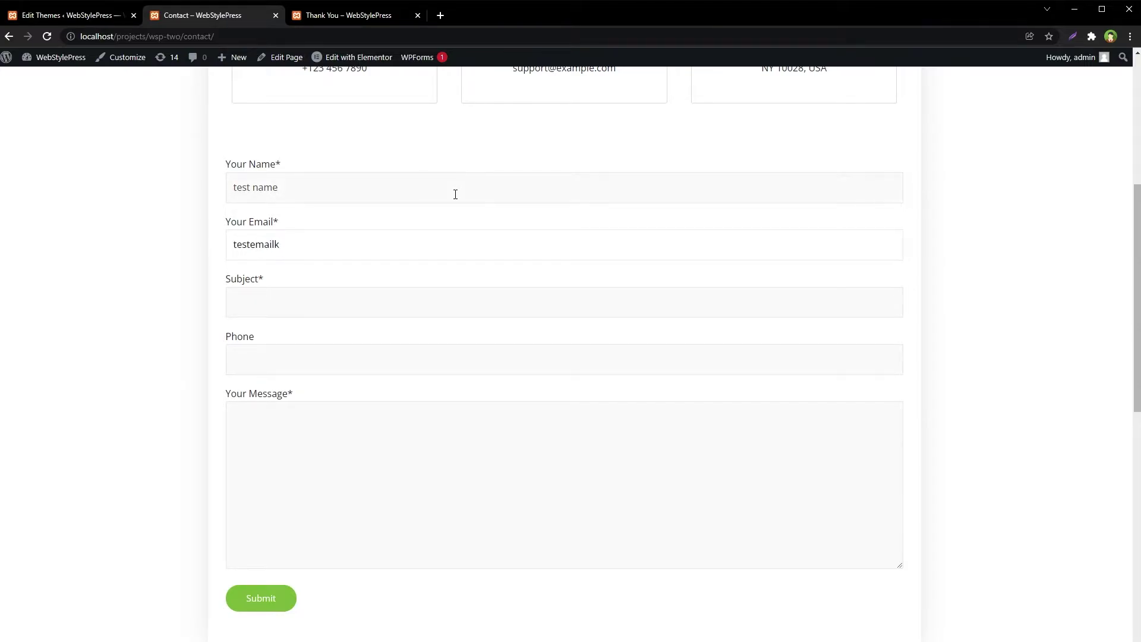
{"action": "key", "text": "BackSpace"}
{"action": "type", "text": "@testserver.com"}
Enter "test subject" as the subject and "test message" as the message in the contact form
{"action": "key", "text": "Tab"}
{"action": "type", "text": "test subject"}
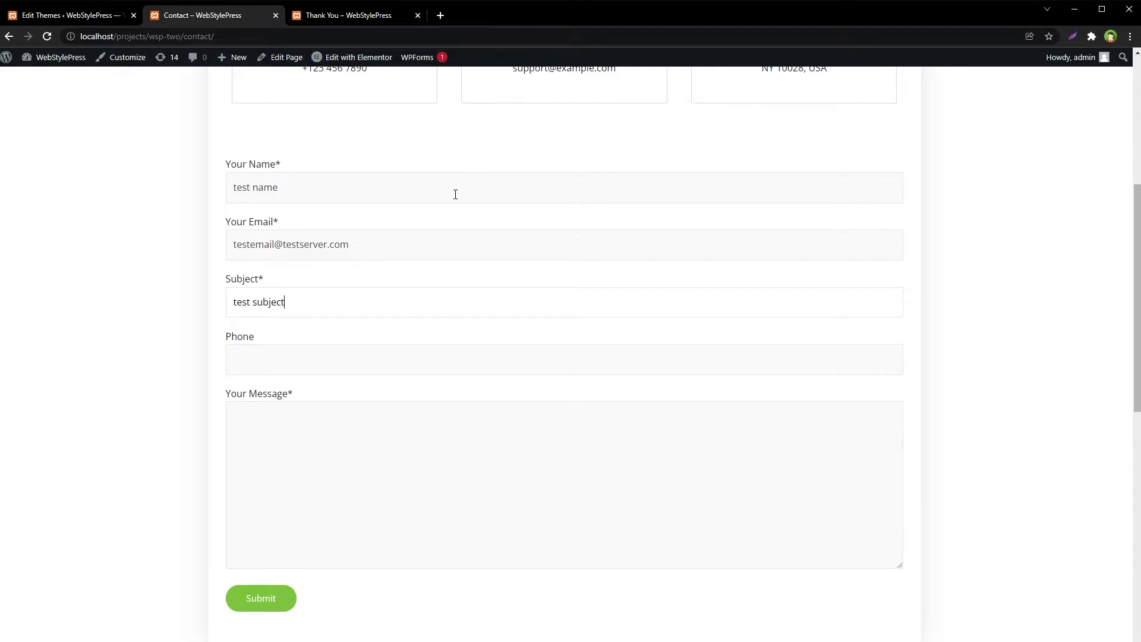
{"action": "key", "text": "Tab"}
{"action": "type", "text": "test message"}
Submit the contact form and go back from the thank-you page to the Contact page
{"action": "left_click", "coordinate": [158, 425]}
{"action": "scroll", "coordinate": [158, 426], "scroll_direction": "down", "scroll_amount": 1}
{"action": "left_click", "coordinate": [237, 527]}
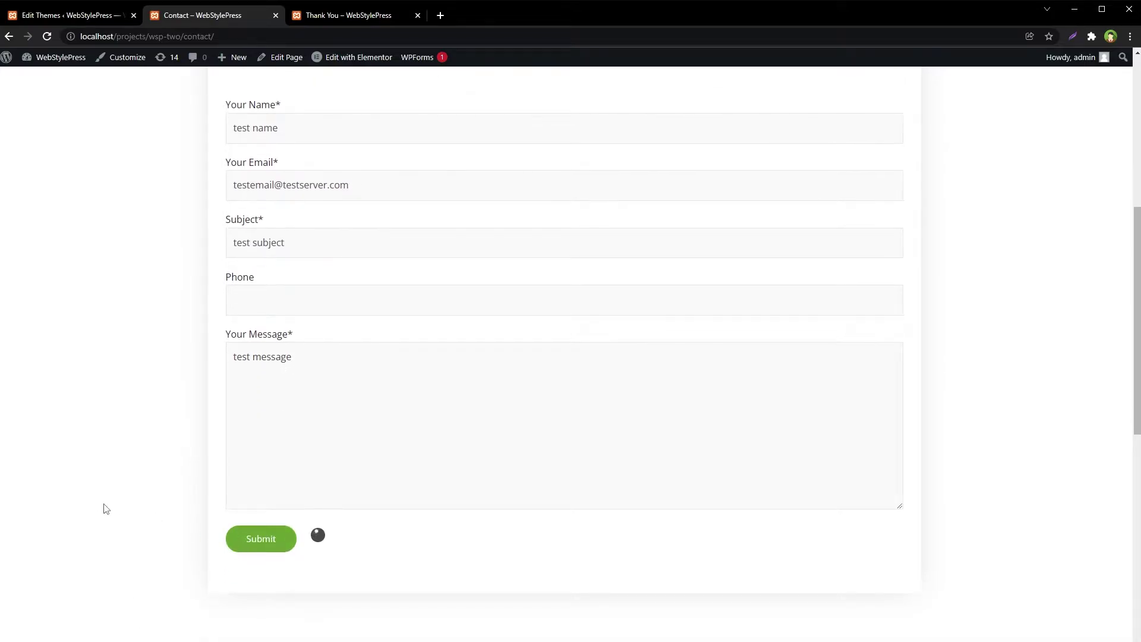
{"action": "scroll", "coordinate": [127, 468], "scroll_direction": "down", "scroll_amount": 2}
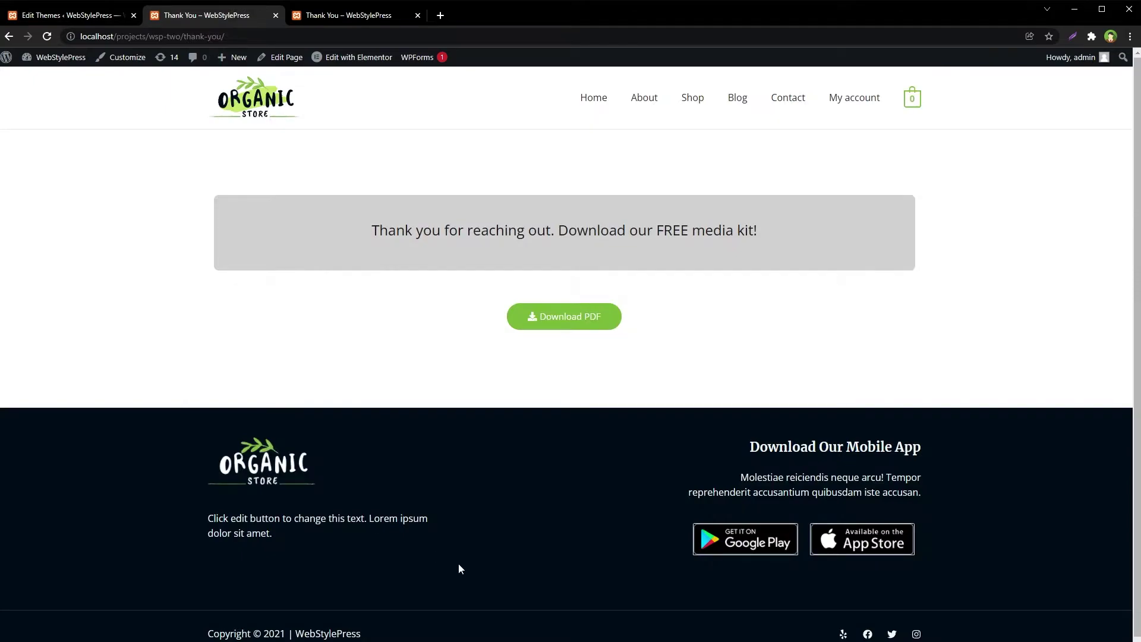
{"action": "left_click", "coordinate": [9, 36]}
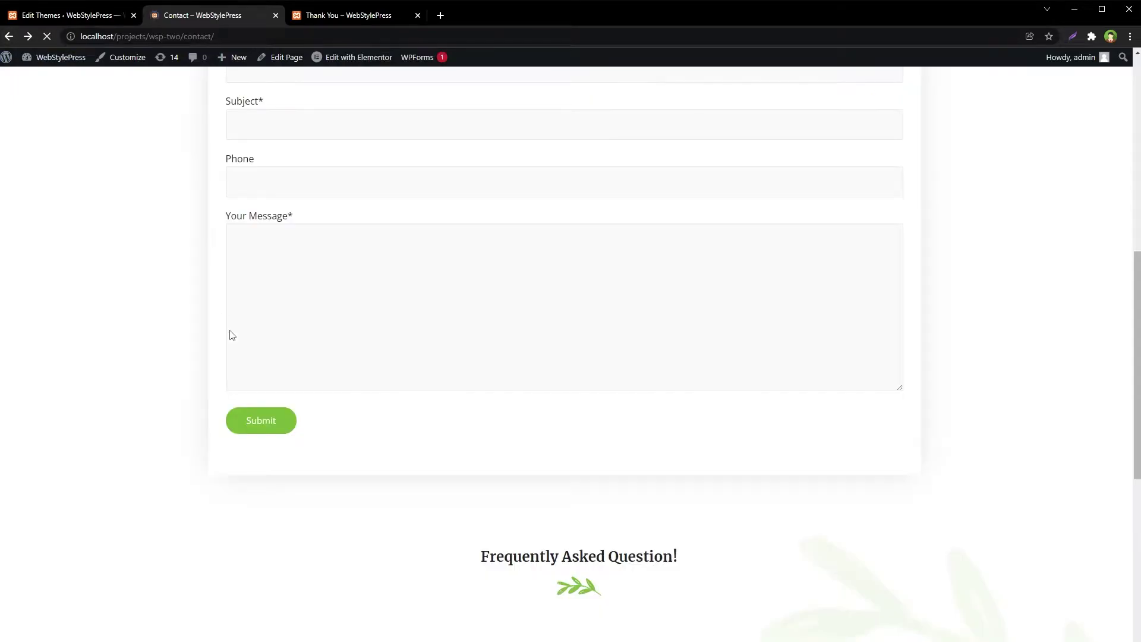
Comment out the whole wpcf7mailsent listener inside the script block of footer.php and update the file
{"action": "left_click", "coordinate": [91, 15]}
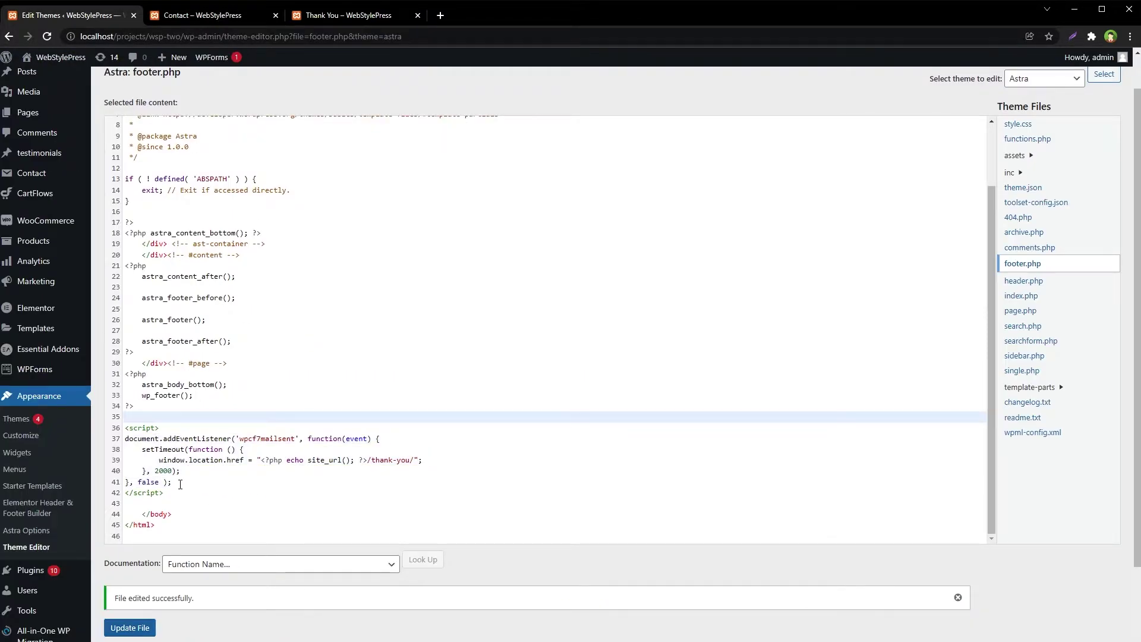
{"action": "left_click_drag", "start_coordinate": [174, 482], "coordinate": [126, 440]}
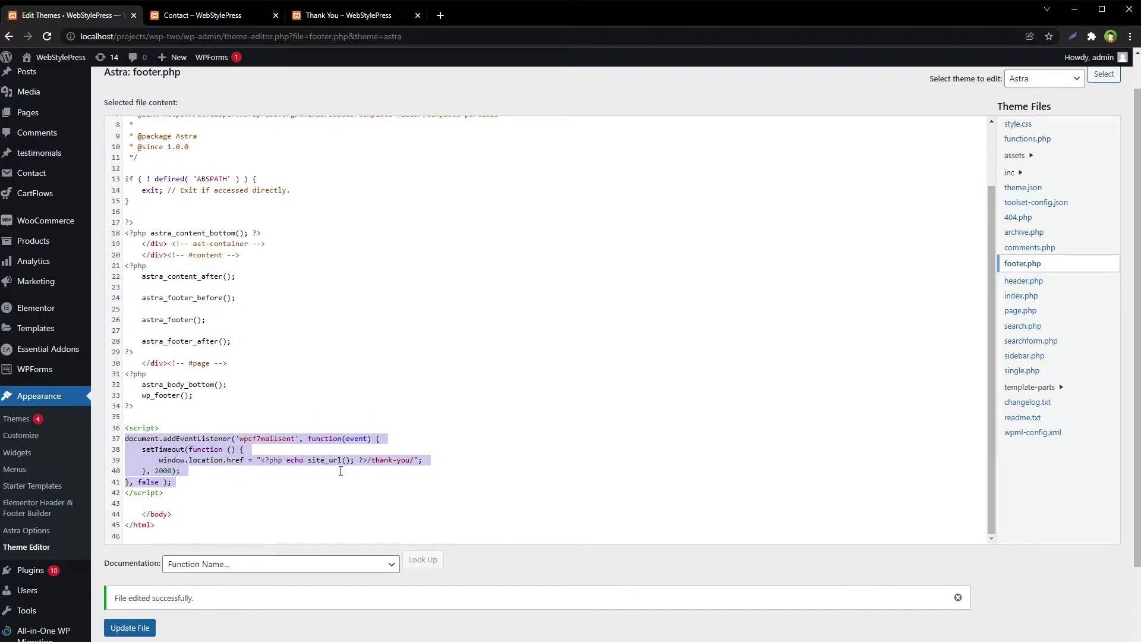
{"action": "key", "text": "ctrl+slash"}
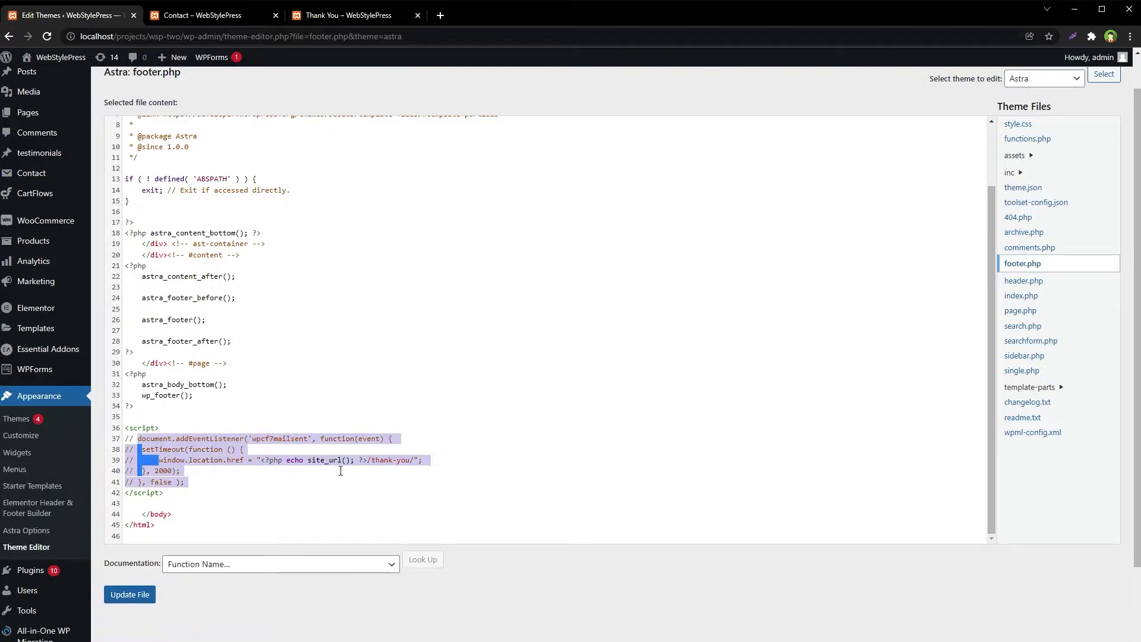
{"action": "left_click", "coordinate": [136, 588]}
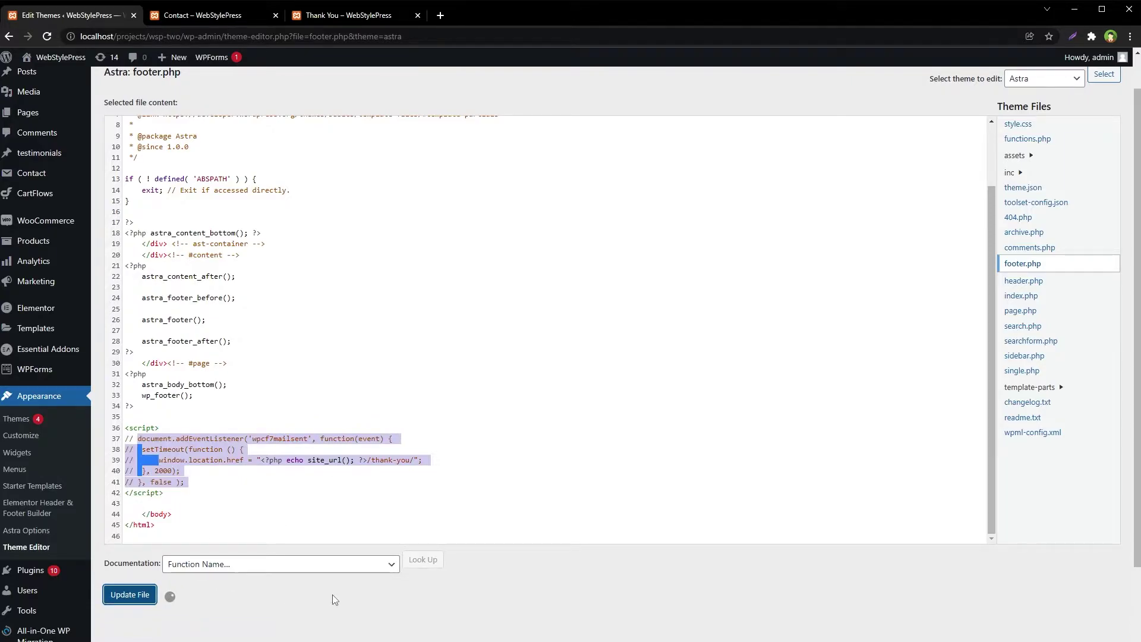
Reload the Contact page and enter a test name and a test e-mail address in the form
{"action": "left_click", "coordinate": [214, 16]}
{"action": "key", "text": "F5"}
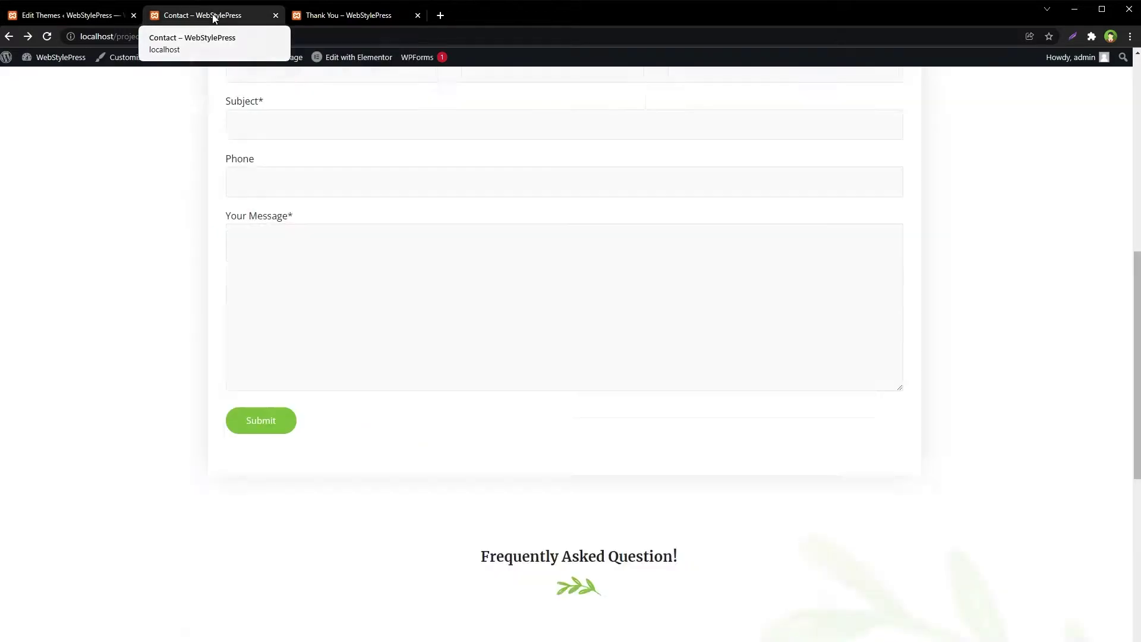
{"action": "left_click", "coordinate": [315, 195]}
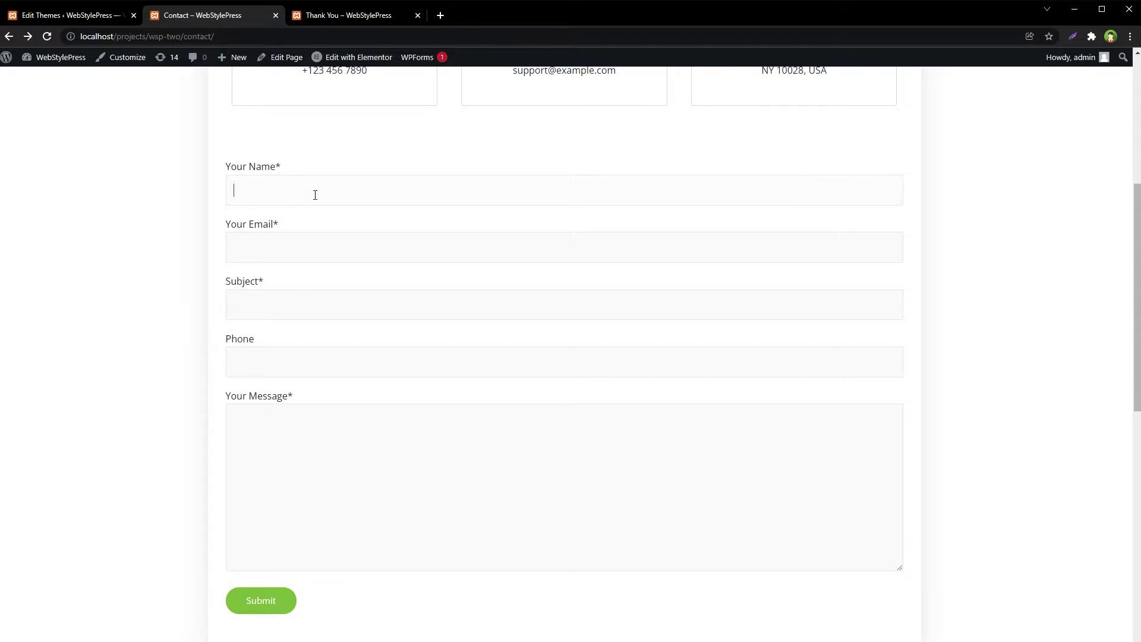
{"action": "type", "text": "test name"}
{"action": "key", "text": "Tab"}
{"action": "type", "text": "testemail@testserver.com"}
Enter the subject "text" and the message "test", and submit the contact form to check its response
{"action": "key", "text": "Tab"}
{"action": "type", "text": "text"}
{"action": "key", "text": "Tab"}
{"action": "key", "text": "Tab"}
{"action": "type", "text": "test"}
{"action": "left_click", "coordinate": [288, 606]}
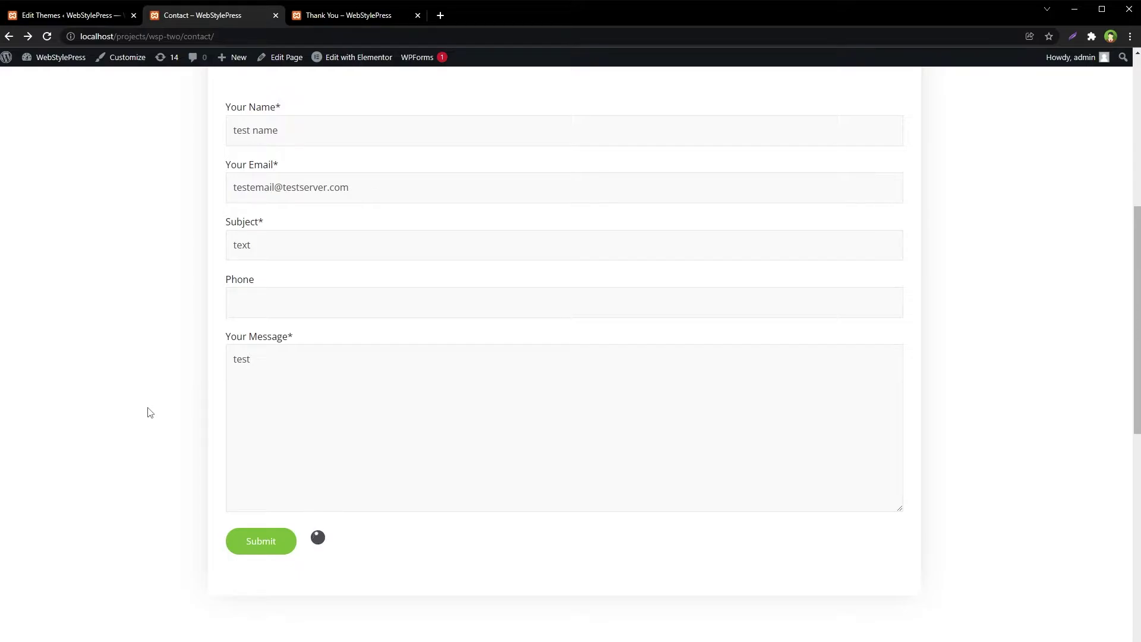
{"action": "left_click_drag", "start_coordinate": [252, 585], "coordinate": [425, 587]}
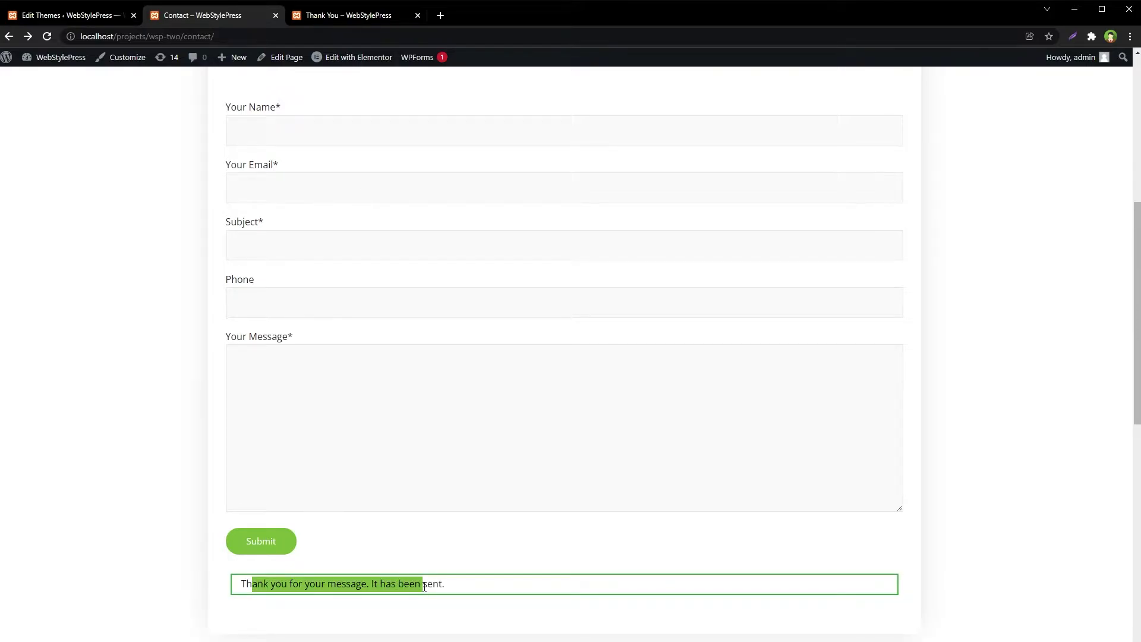
Paste a listener for the form #wpcf7-f6-p39-o1.wpcf7 below the commented code in footer.php, redirecting to /thank-you/ after 2000 ms
{"action": "left_click", "coordinate": [102, 21]}
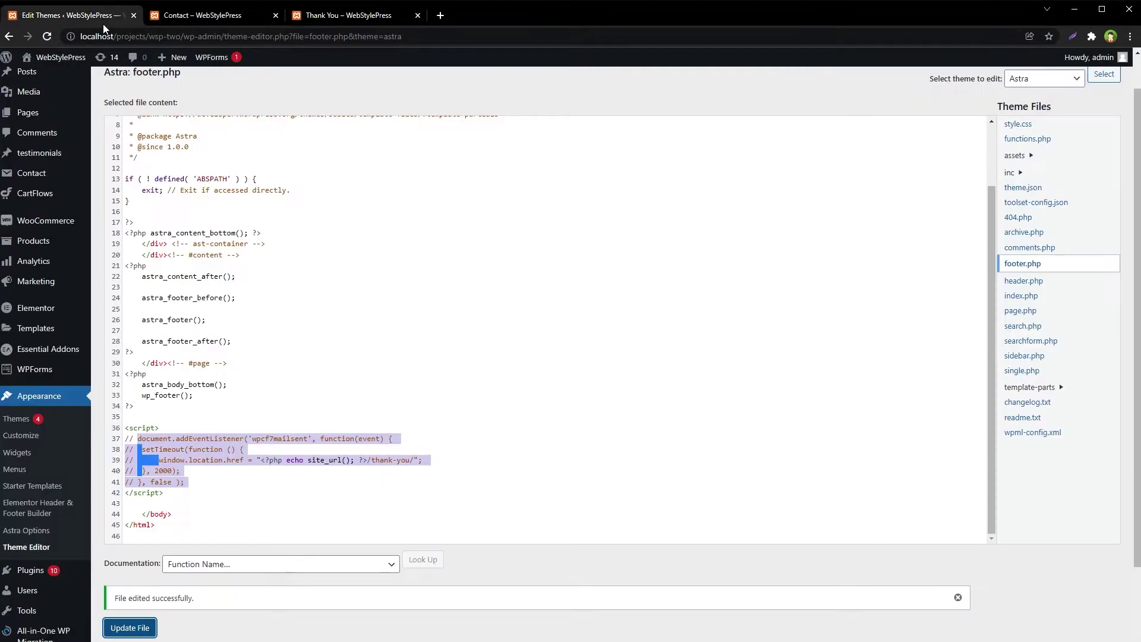
{"action": "left_click_drag", "start_coordinate": [199, 483], "coordinate": [126, 443]}
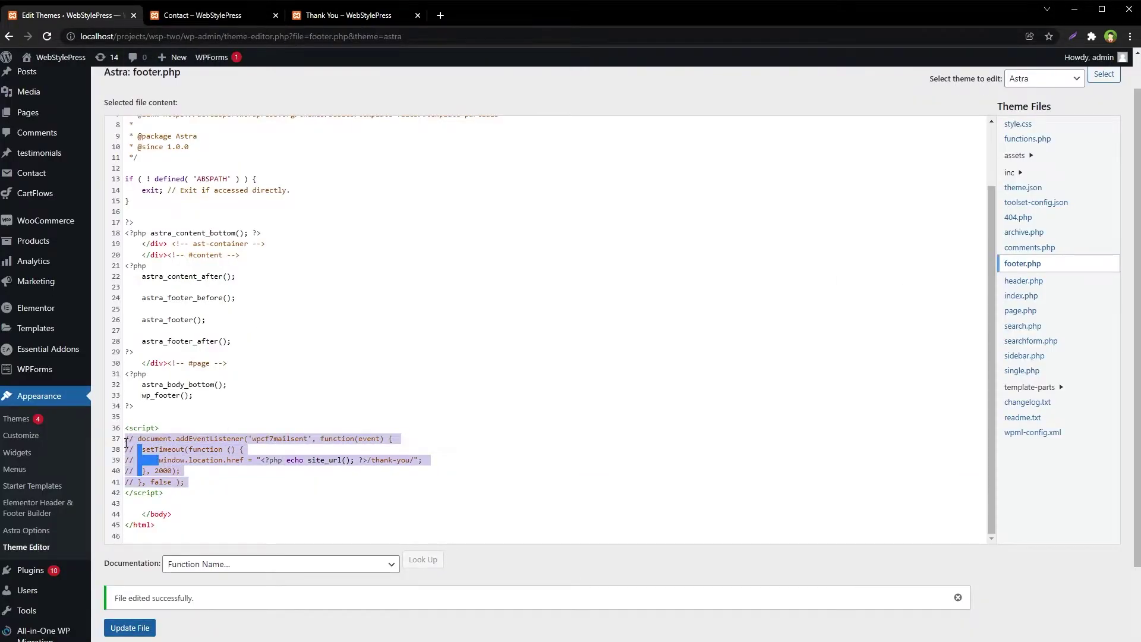
{"action": "left_click", "coordinate": [128, 503]}
{"action": "key", "text": "Return"}
{"action": "key", "text": "ctrl+v"}
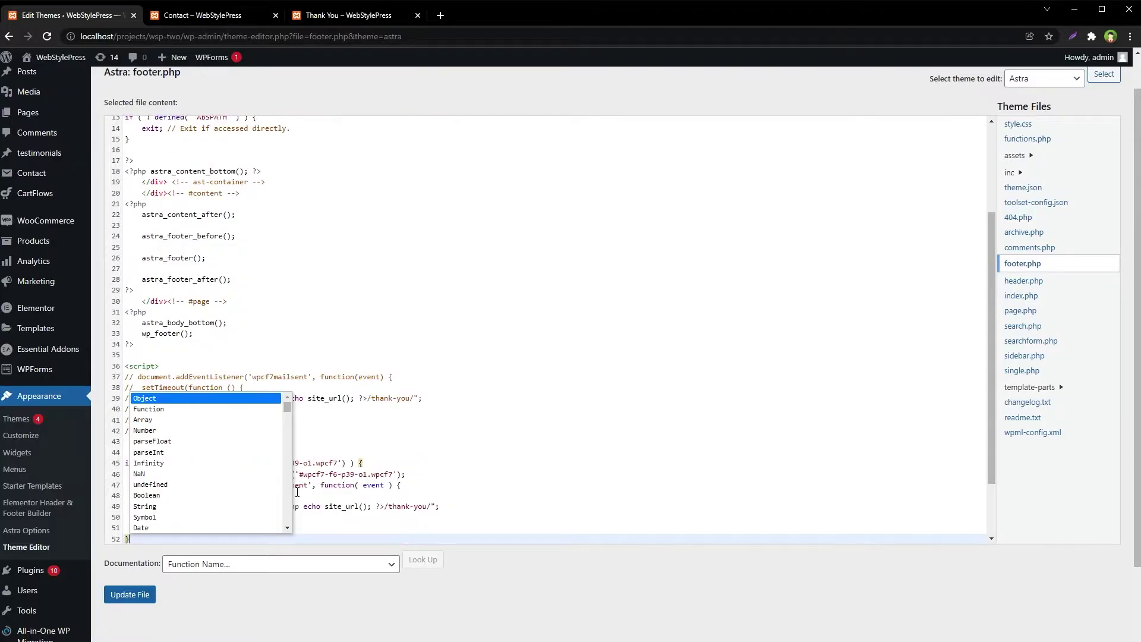
{"action": "scroll", "coordinate": [510, 463], "scroll_direction": "down", "scroll_amount": 1}
{"action": "key", "text": "ctrl+plus"}
{"action": "key", "text": "ctrl+plus"}
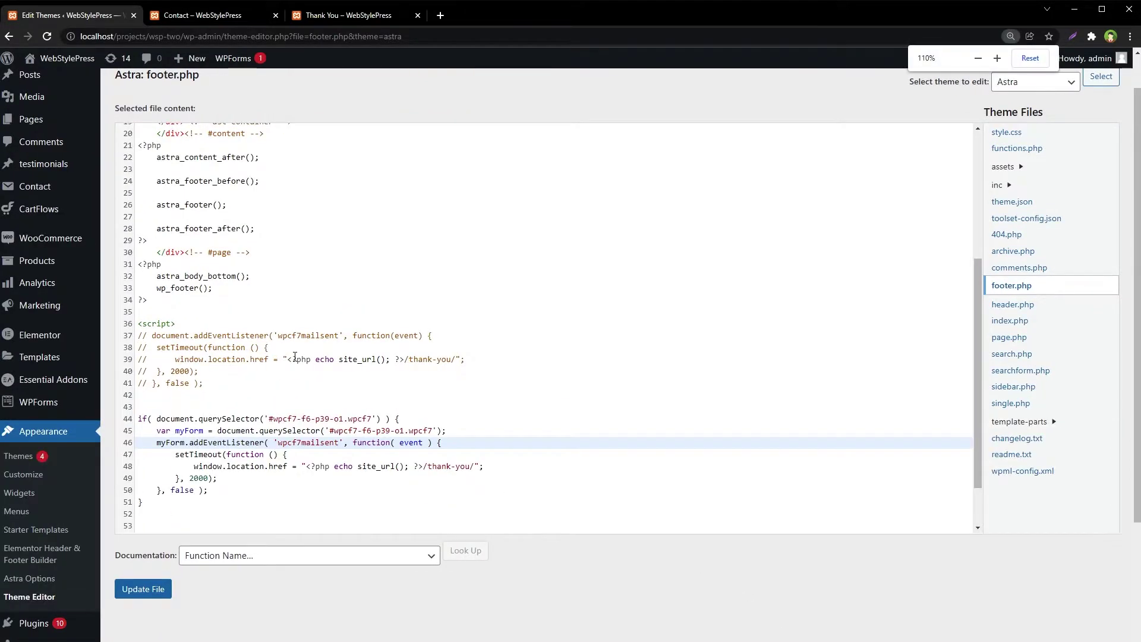
{"action": "scroll", "coordinate": [469, 333], "scroll_direction": "down", "scroll_amount": 3}
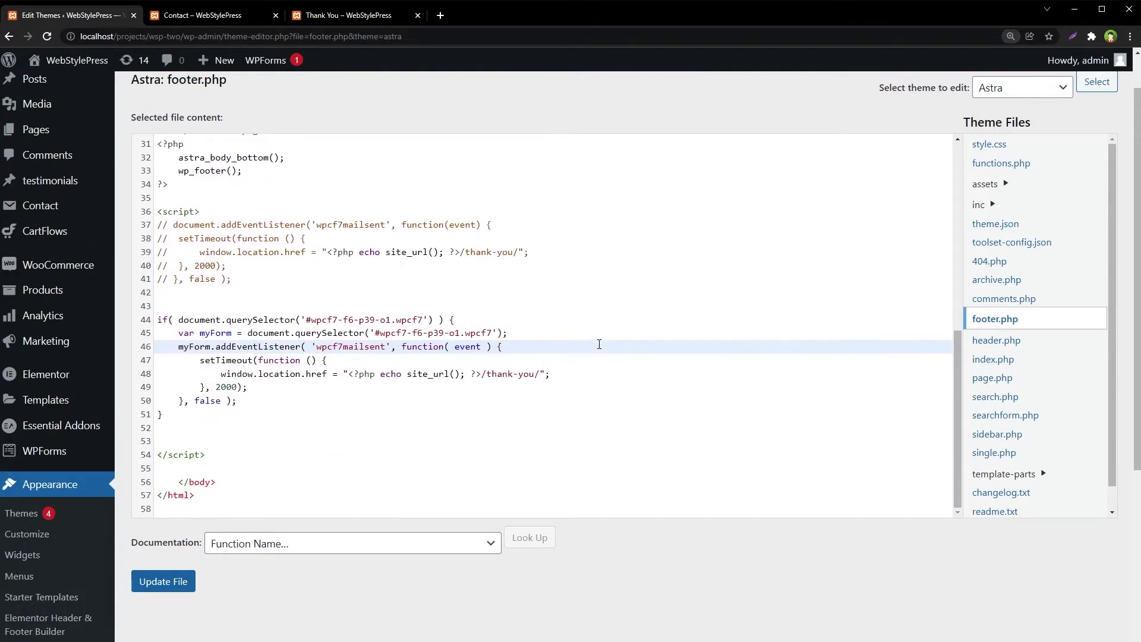
Examine the form ID and the wpcf7 class in the querySelector lines against the commented-out general listener
{"action": "key", "text": "ctrl+plus"}
{"action": "left_click_drag", "start_coordinate": [453, 331], "coordinate": [552, 332]}
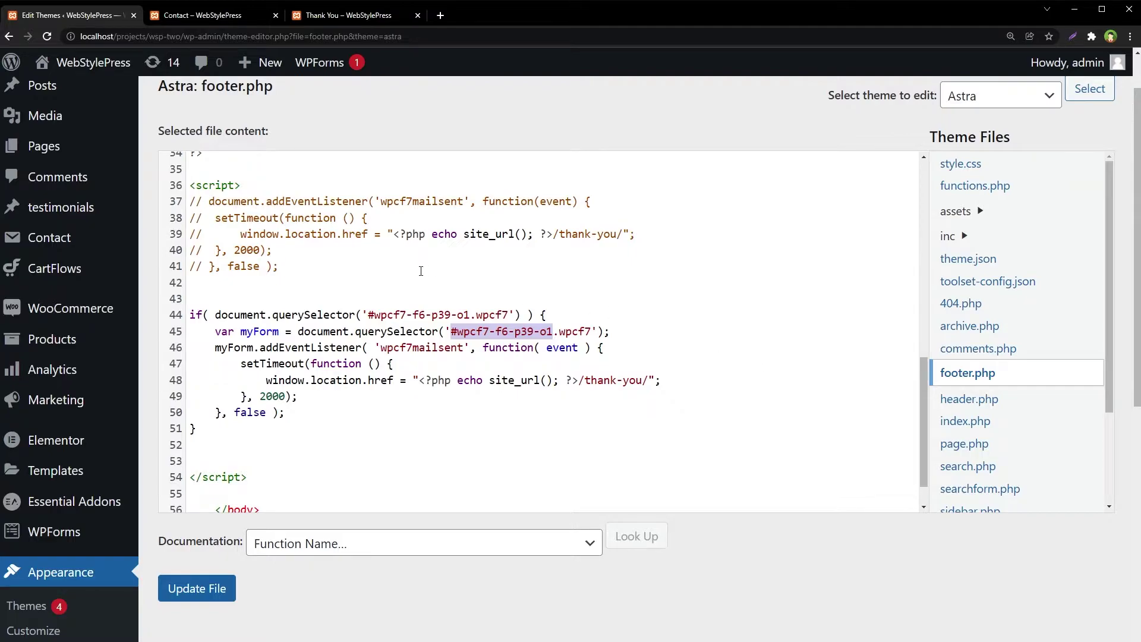
{"action": "left_click_drag", "start_coordinate": [190, 201], "coordinate": [284, 267]}
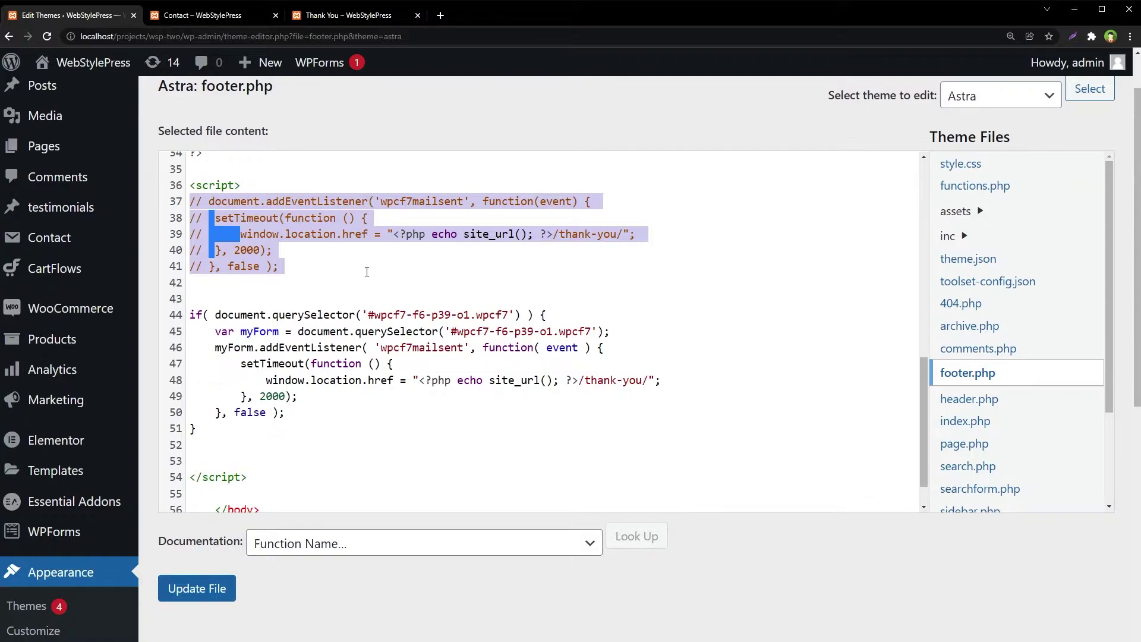
{"action": "left_click_drag", "start_coordinate": [478, 314], "coordinate": [508, 315]}
{"action": "left_click", "coordinate": [504, 316]}
{"action": "left_click", "coordinate": [493, 318]}
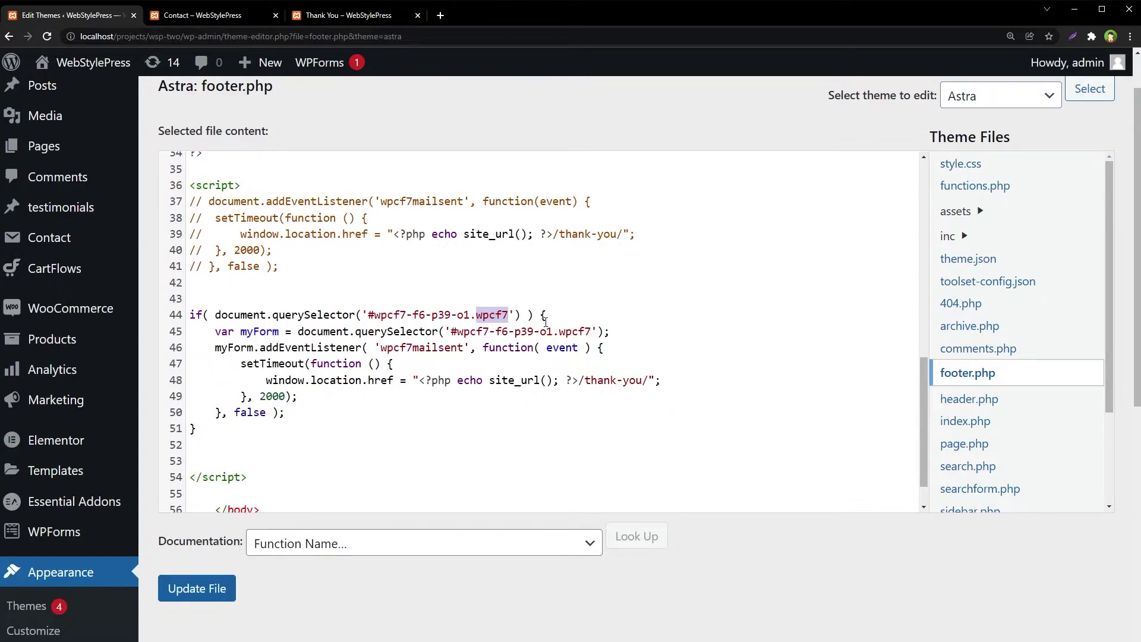
{"action": "left_click_drag", "start_coordinate": [367, 315], "coordinate": [507, 316]}
{"action": "left_click", "coordinate": [467, 317]}
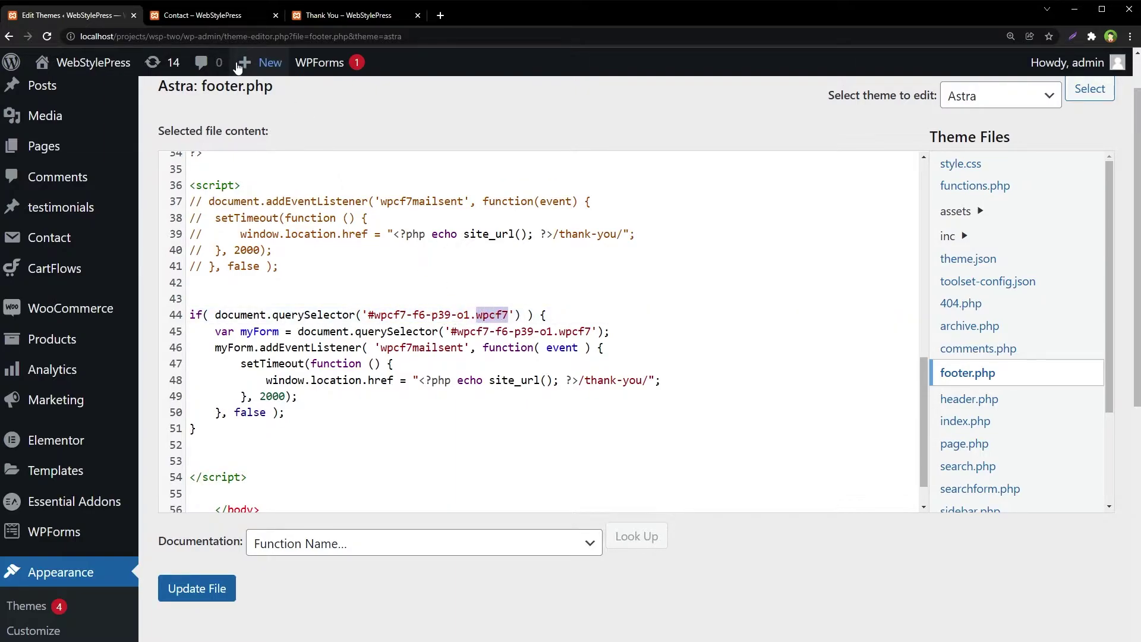
Inspect the Your Name field on the Contact page and enlarge the developer tools area
{"action": "left_click", "coordinate": [265, 15]}
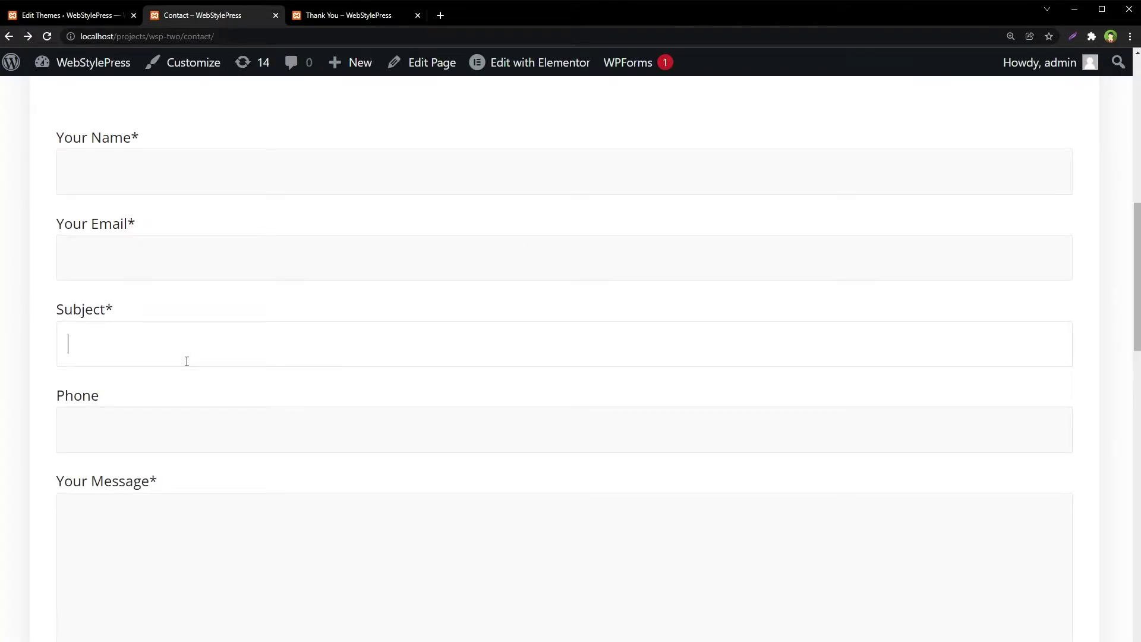
{"action": "key", "text": "ctrl+minus"}
{"action": "key", "text": "ctrl+minus"}
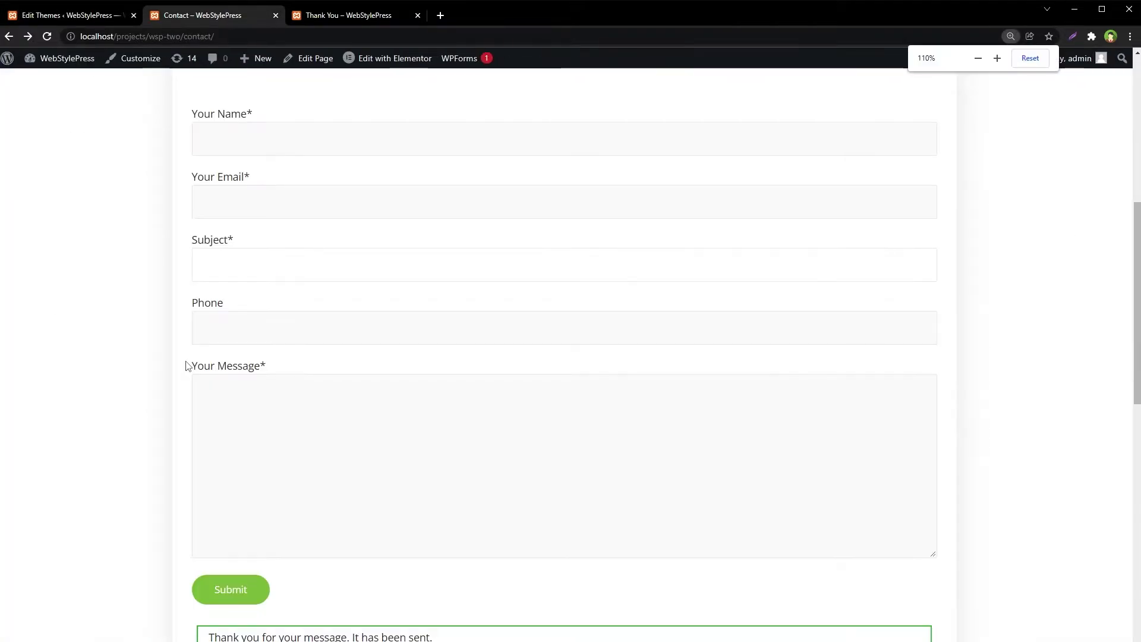
{"action": "right_click", "coordinate": [146, 272]}
{"action": "right_click", "coordinate": [204, 142]}
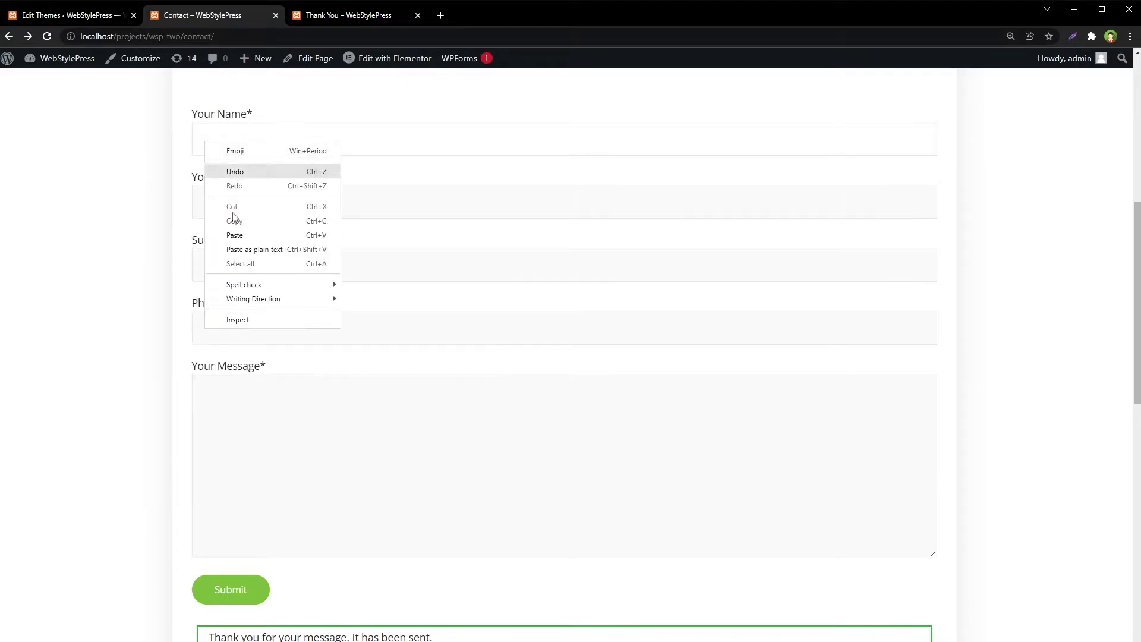
{"action": "left_click", "coordinate": [269, 320]}
{"action": "left_click_drag", "start_coordinate": [728, 436], "coordinate": [728, 297]}
Search the page markup for "wpcf7" and examine the class and id of the form's wrapper div
{"action": "left_click", "coordinate": [487, 427]}
{"action": "key", "text": "ctrl+f"}
{"action": "type", "text": "wpcf7"}
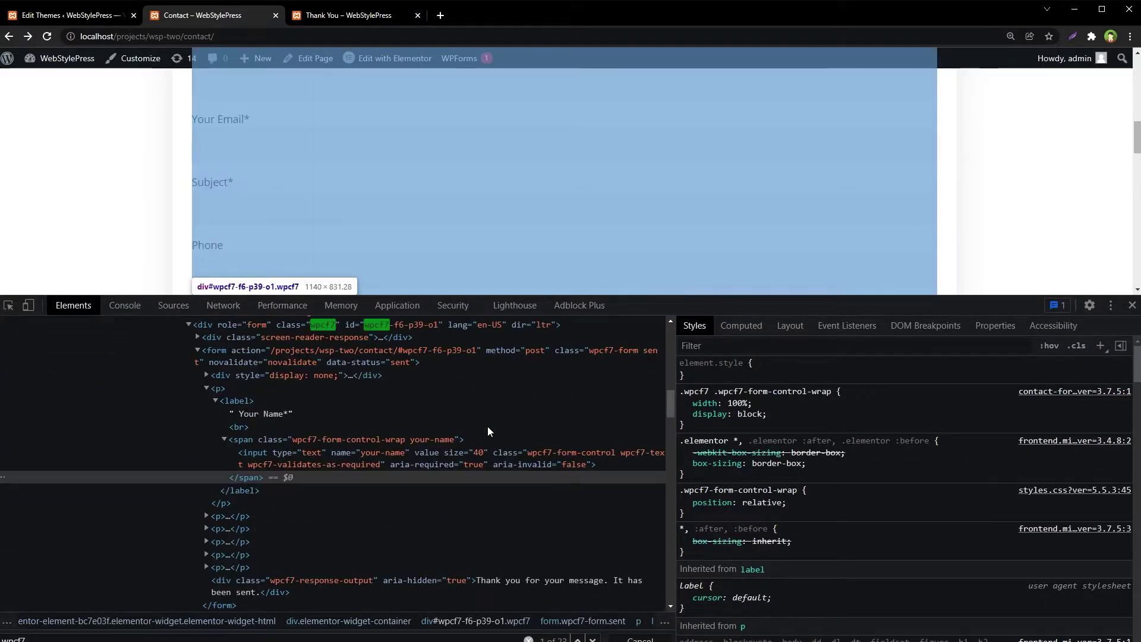
{"action": "scroll", "coordinate": [487, 426], "scroll_direction": "up", "scroll_amount": 1}
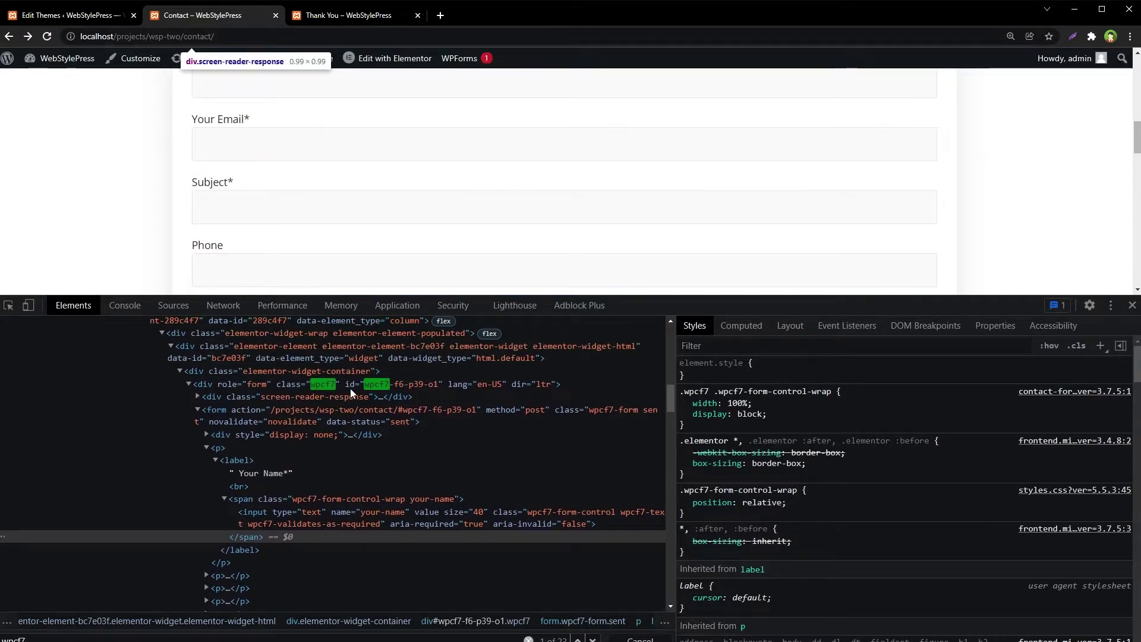
{"action": "key", "text": "ctrl+plus"}
{"action": "key", "text": "ctrl+plus"}
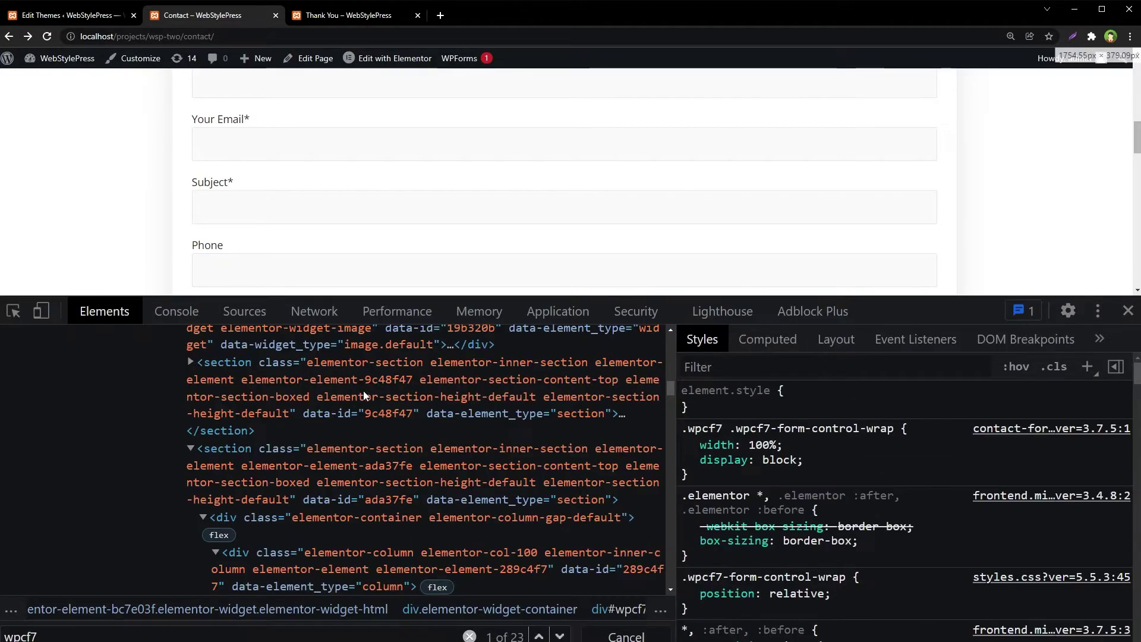
{"action": "scroll", "coordinate": [437, 465], "scroll_direction": "down", "scroll_amount": 4}
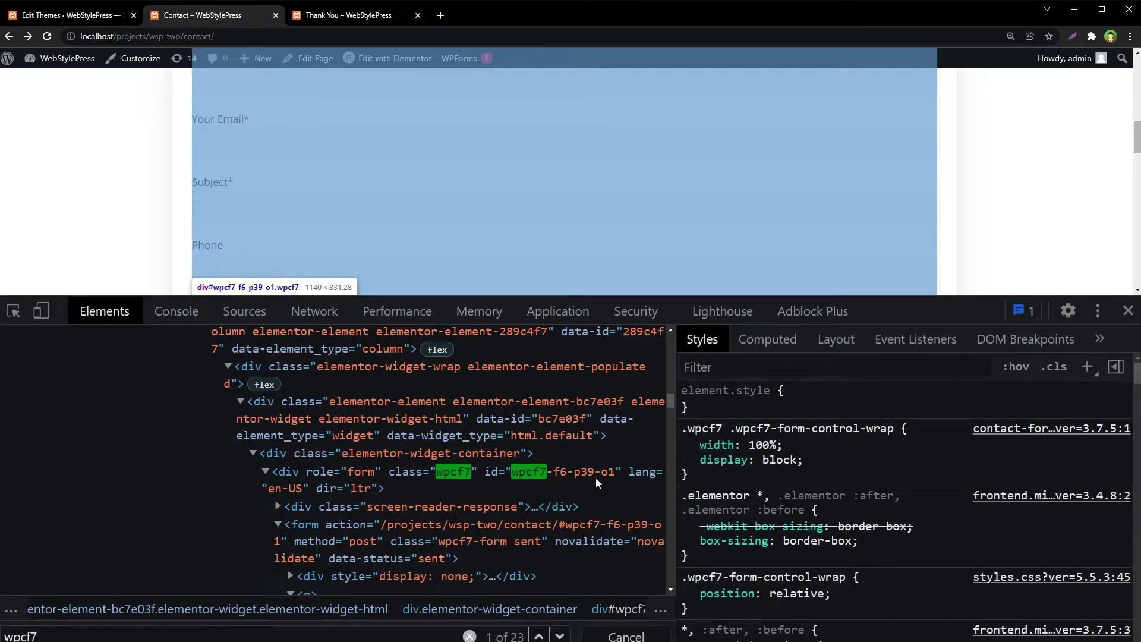
Compare the form ID in the first querySelector of footer.php with the wrapper div's id on the Contact page
{"action": "left_click", "coordinate": [66, 15]}
{"action": "left_click_drag", "start_coordinate": [273, 358], "coordinate": [343, 359]}
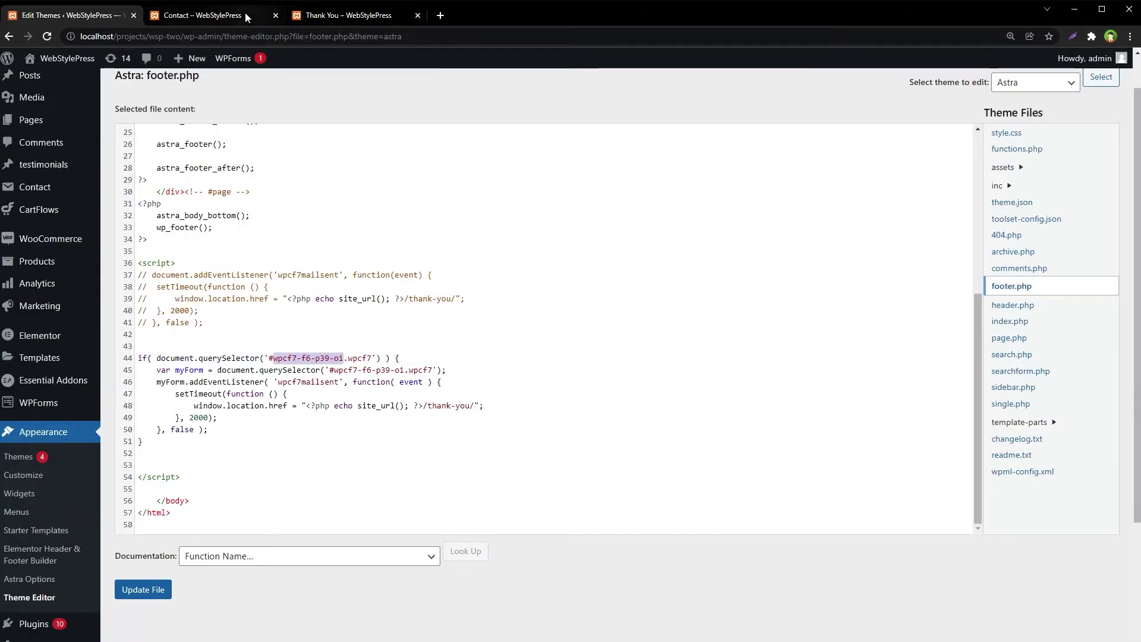
{"action": "left_click", "coordinate": [213, 15]}
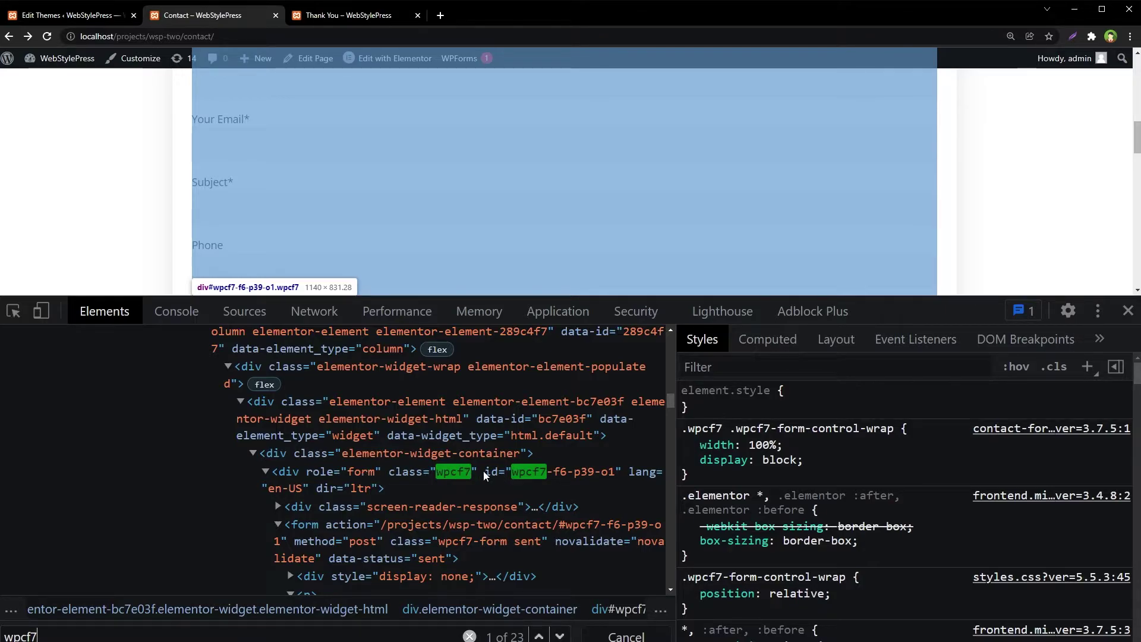
{"action": "key", "text": "ctrl+minus"}
{"action": "key", "text": "ctrl+plus"}
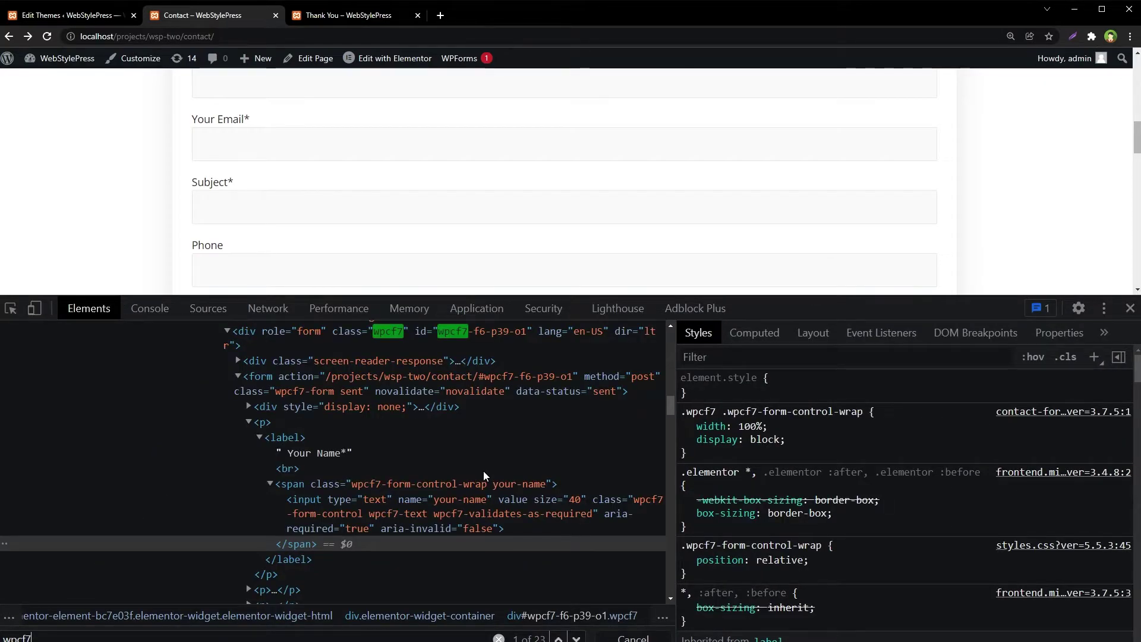
Close the developer tools, return to footer.php and examine the if condition that checks whether the specific form exists
{"action": "left_click", "coordinate": [1130, 308]}
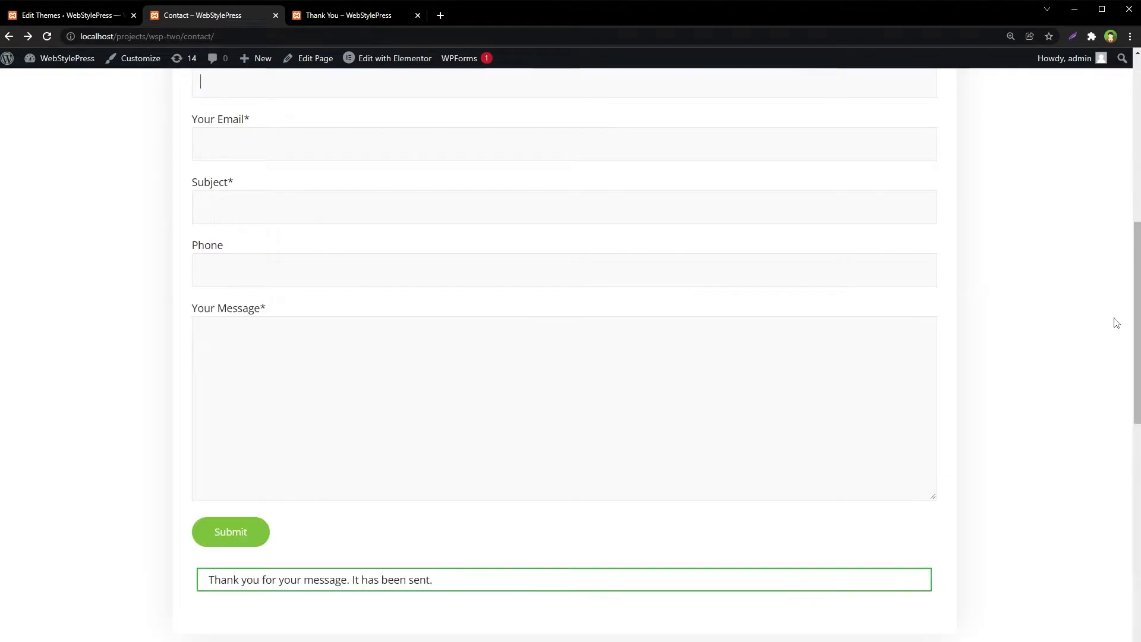
{"action": "scroll", "coordinate": [110, 122], "scroll_direction": "up", "scroll_amount": 2}
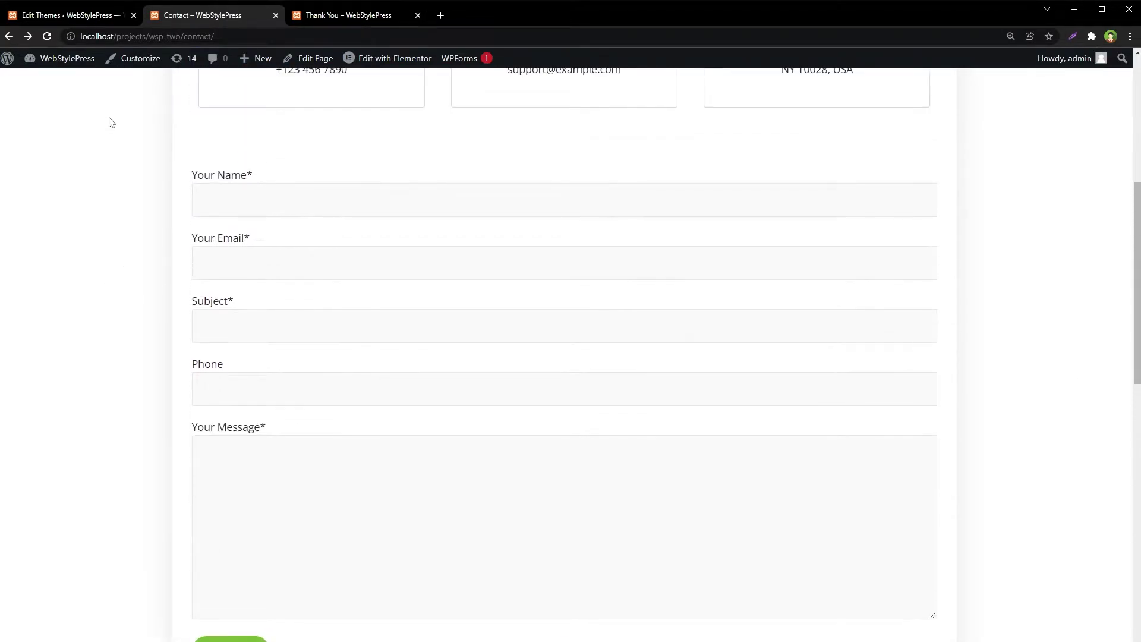
{"action": "left_click", "coordinate": [86, 13]}
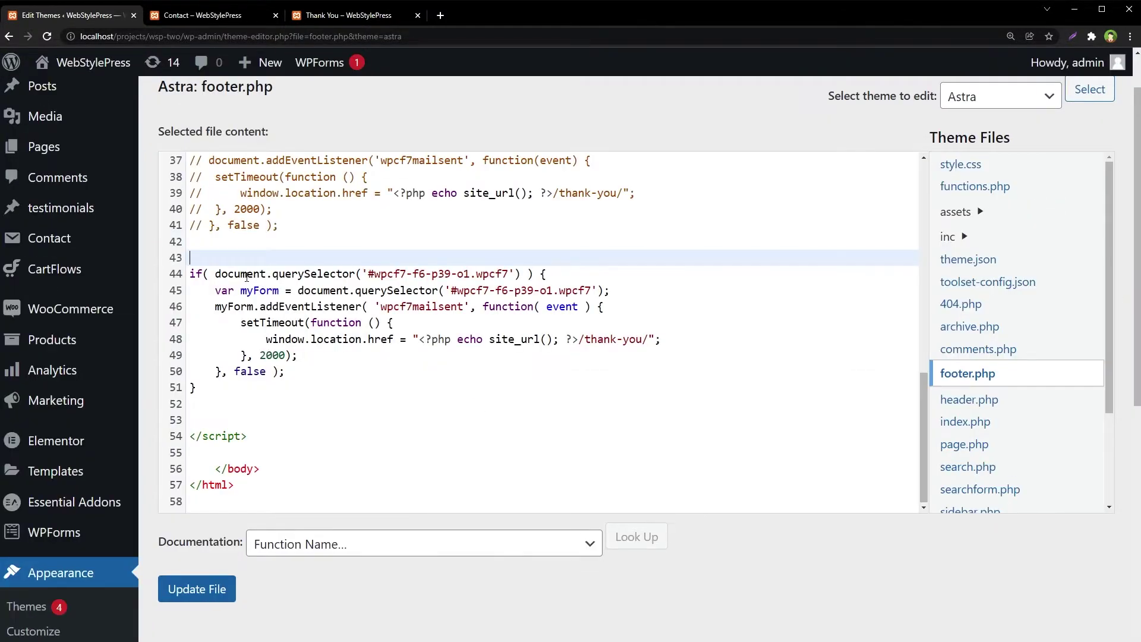
{"action": "triple_click", "coordinate": [181, 359]}
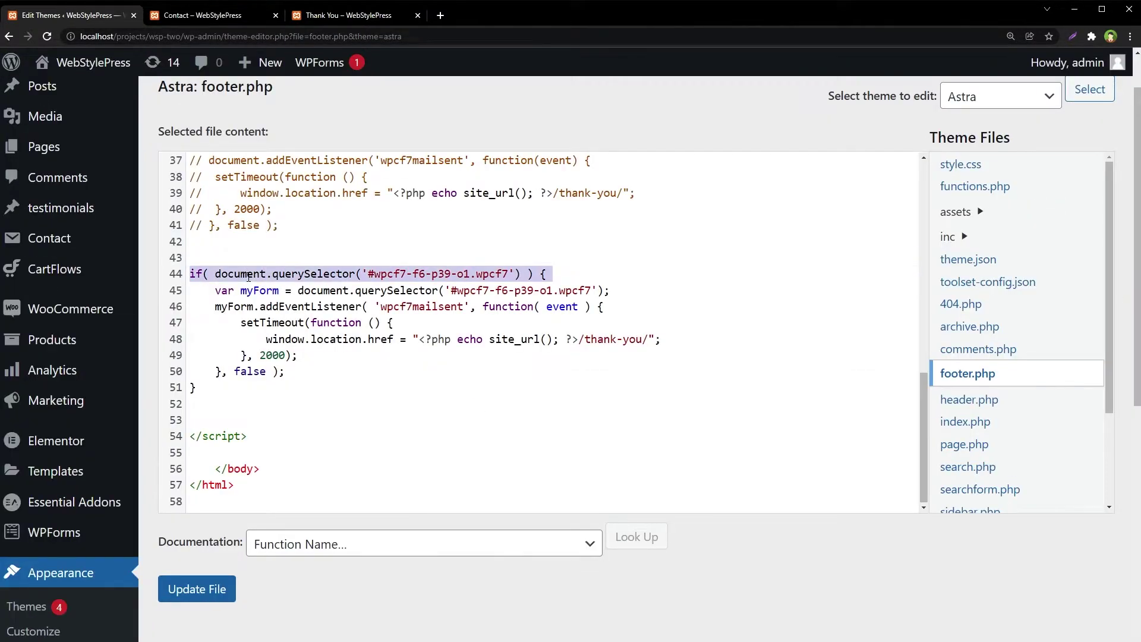
{"action": "left_click", "coordinate": [316, 272]}
{"action": "left_click_drag", "start_coordinate": [369, 271], "coordinate": [190, 271]}
{"action": "left_click", "coordinate": [566, 278]}
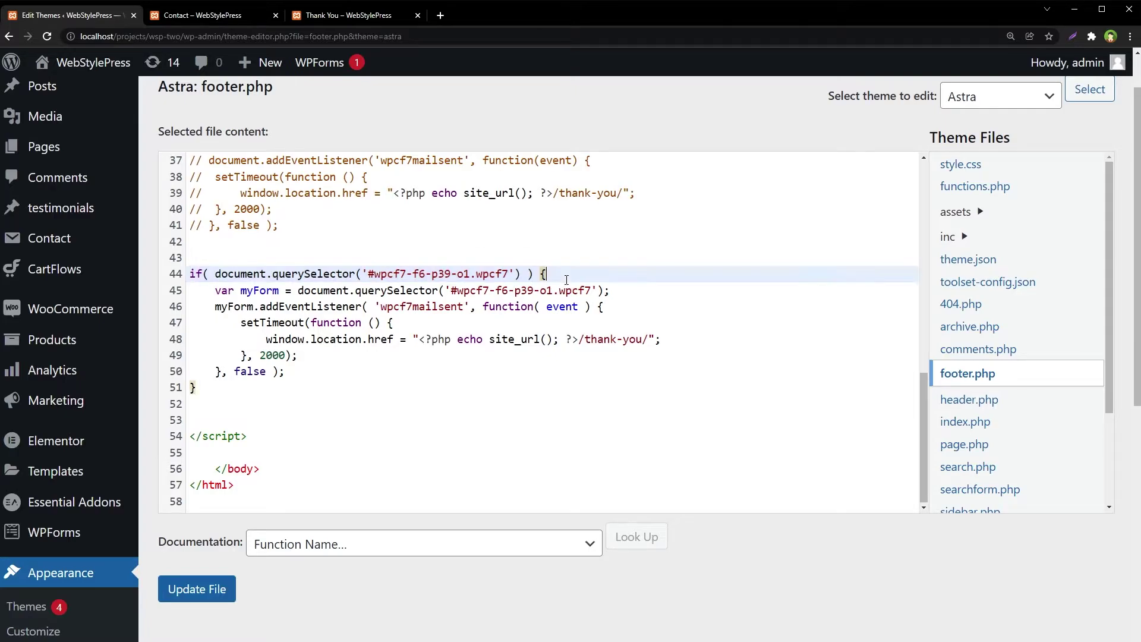
{"action": "left_click", "coordinate": [218, 382]}
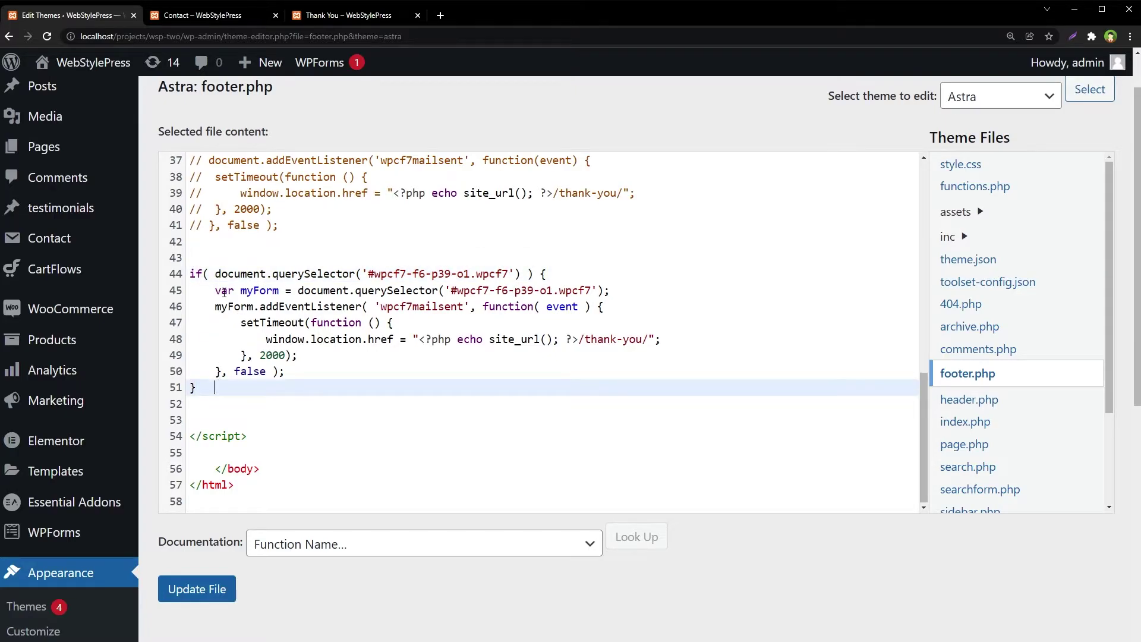
Examine the myForm variable, its form selector and the wpcf7mailsent listener attached to it in footer.php
{"action": "double_click", "coordinate": [261, 291]}
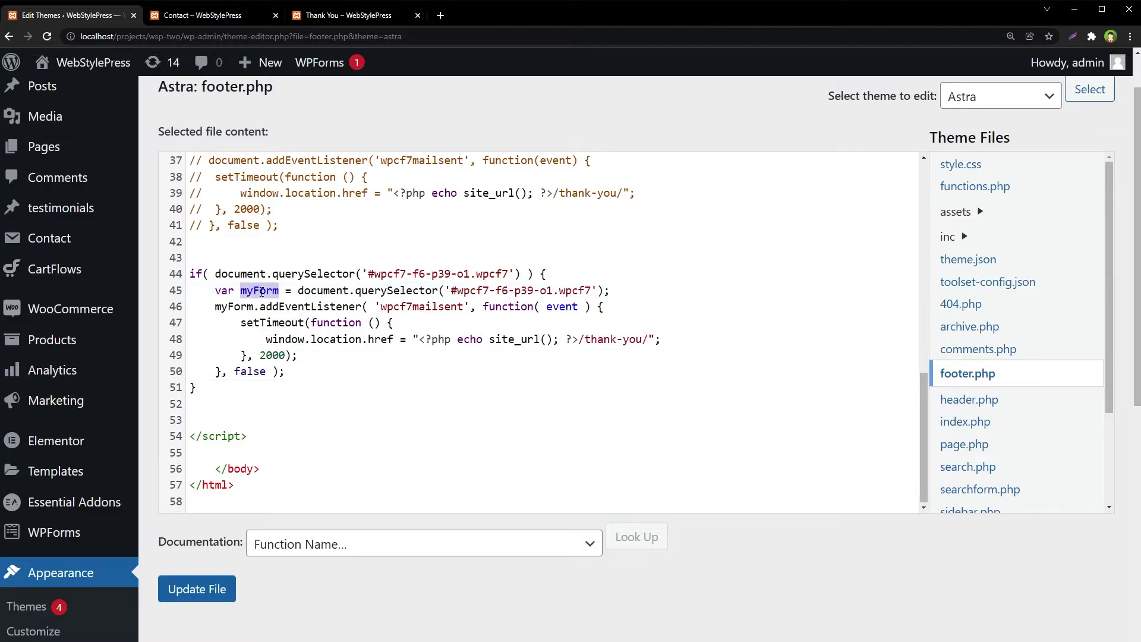
{"action": "left_click_drag", "start_coordinate": [298, 290], "coordinate": [592, 292]}
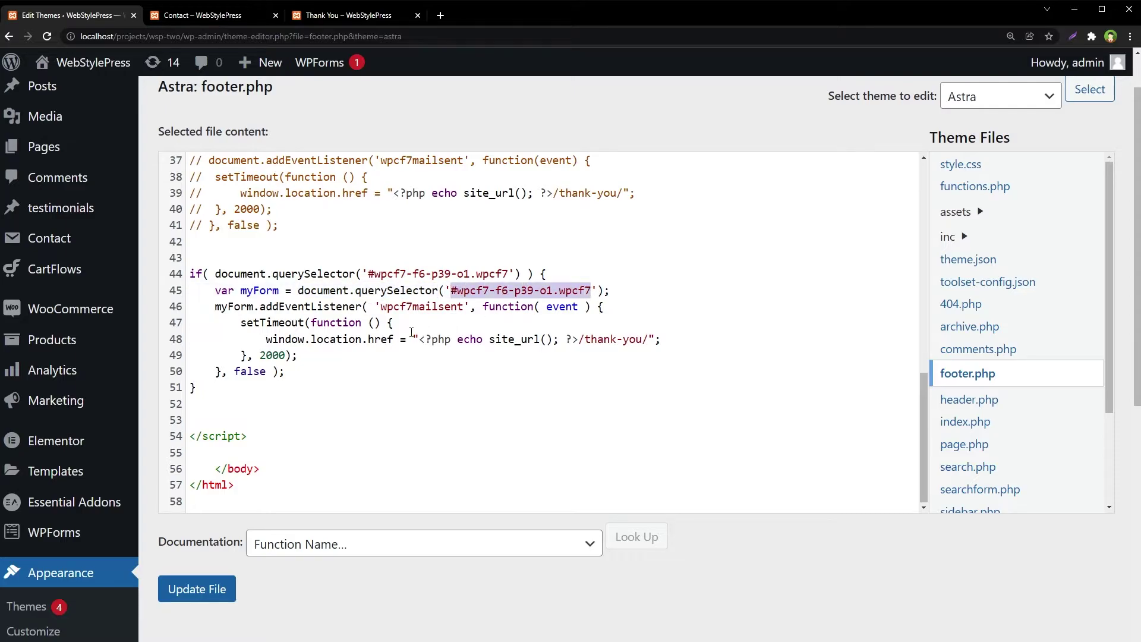
{"action": "double_click", "coordinate": [239, 307]}
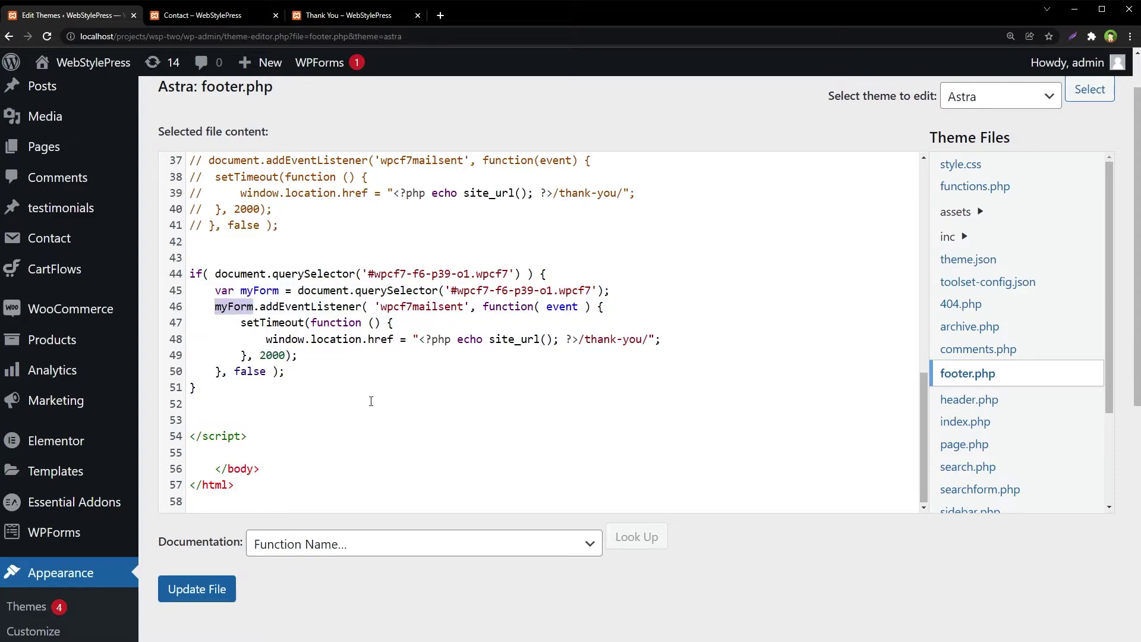
{"action": "scroll", "coordinate": [371, 401], "scroll_direction": "up", "scroll_amount": 1}
{"action": "double_click", "coordinate": [327, 365]}
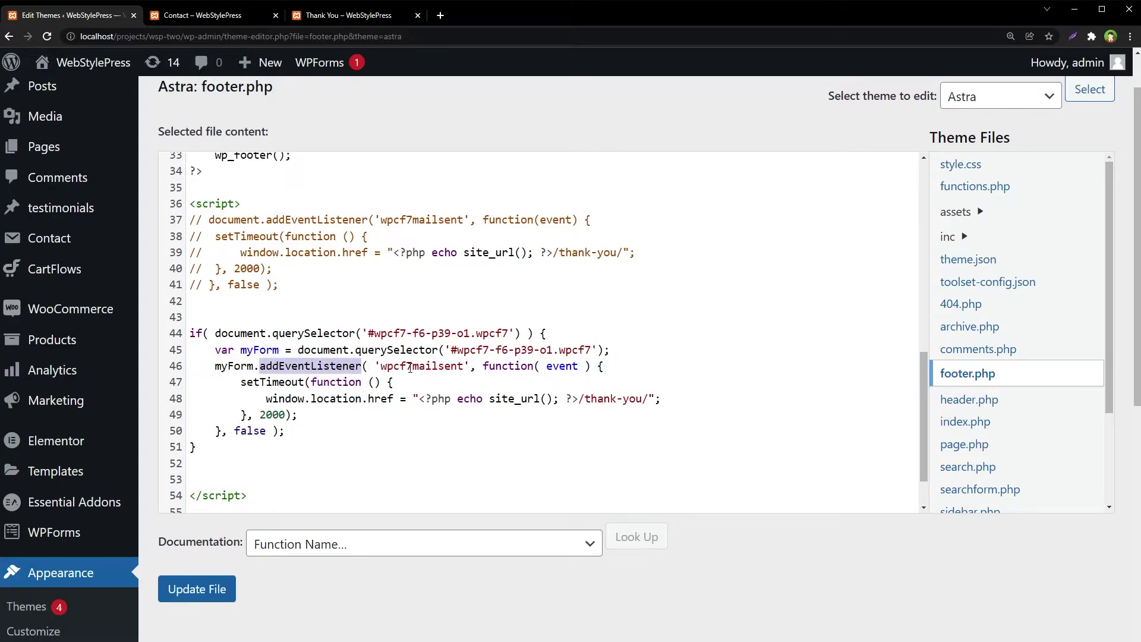
{"action": "double_click", "coordinate": [446, 365]}
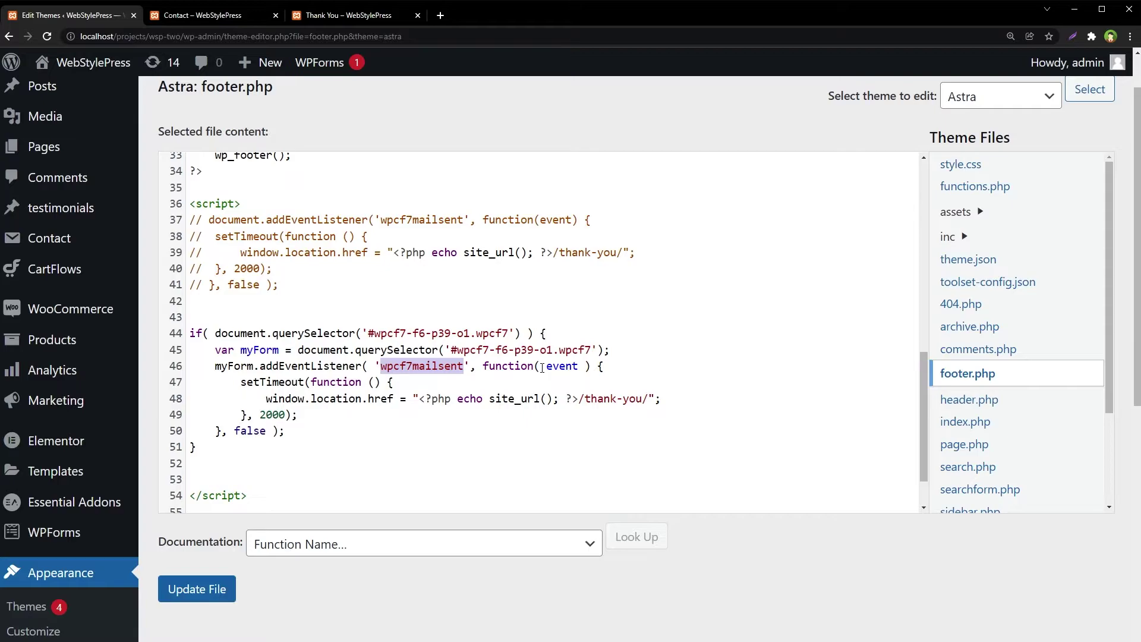
Compare the commented-out document.addEventListener call with the myForm.addEventListener call and the querySelector behind myForm
{"action": "left_click", "coordinate": [205, 236]}
{"action": "left_click_drag", "start_coordinate": [208, 220], "coordinate": [367, 215]}
{"action": "left_click", "coordinate": [369, 219]}
{"action": "left_click", "coordinate": [374, 382]}
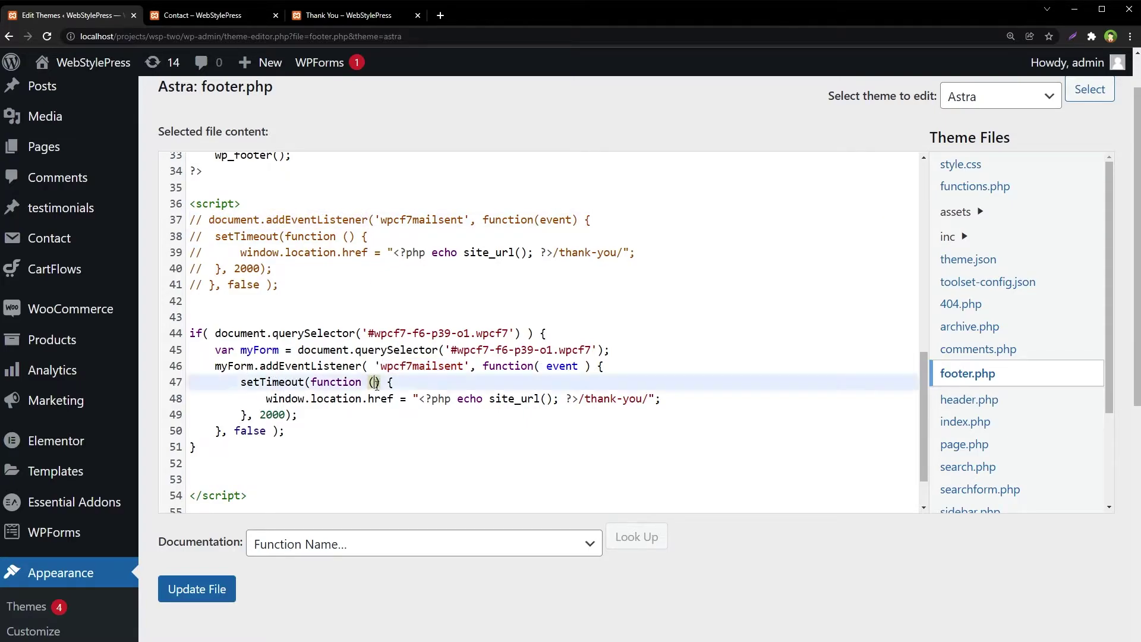
{"action": "left_click_drag", "start_coordinate": [217, 367], "coordinate": [361, 361]}
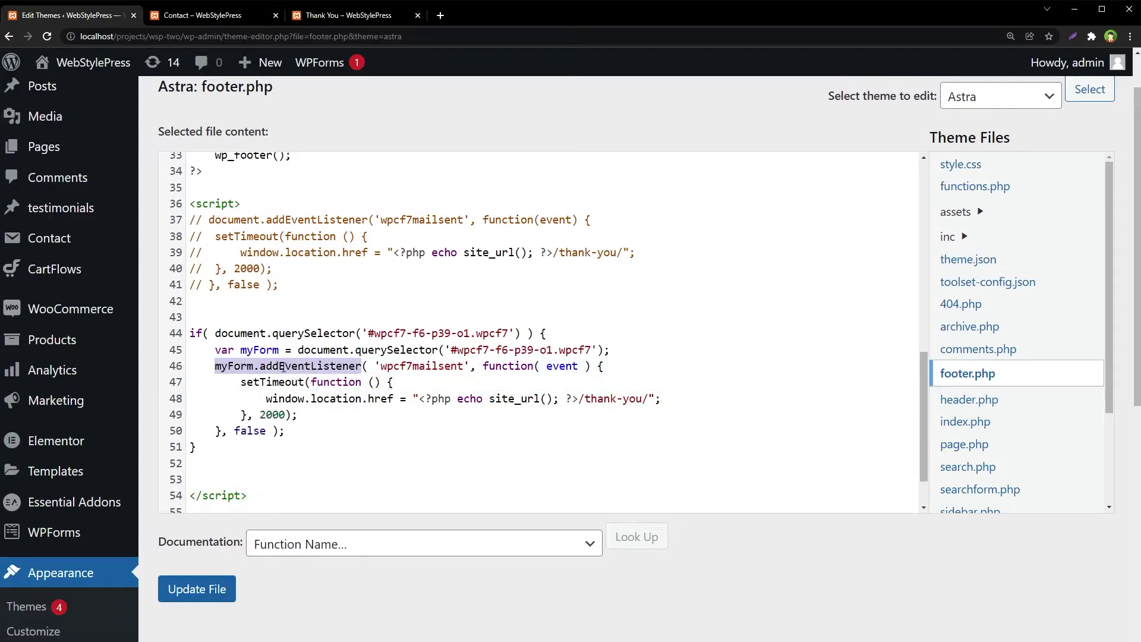
{"action": "double_click", "coordinate": [238, 368]}
{"action": "left_click_drag", "start_coordinate": [299, 350], "coordinate": [605, 350]}
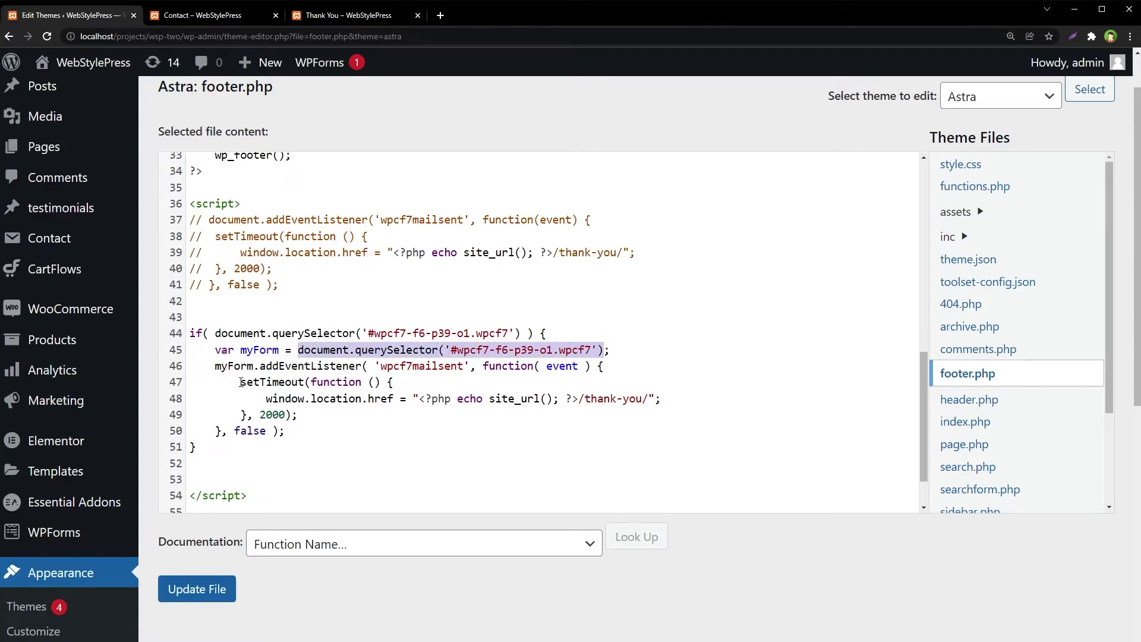
Examine the setTimeout wrapper, the window.location.href redirect to /thank-you/ and the wpcf7mailsent event in the form-specific block
{"action": "left_click_drag", "start_coordinate": [240, 382], "coordinate": [400, 383]}
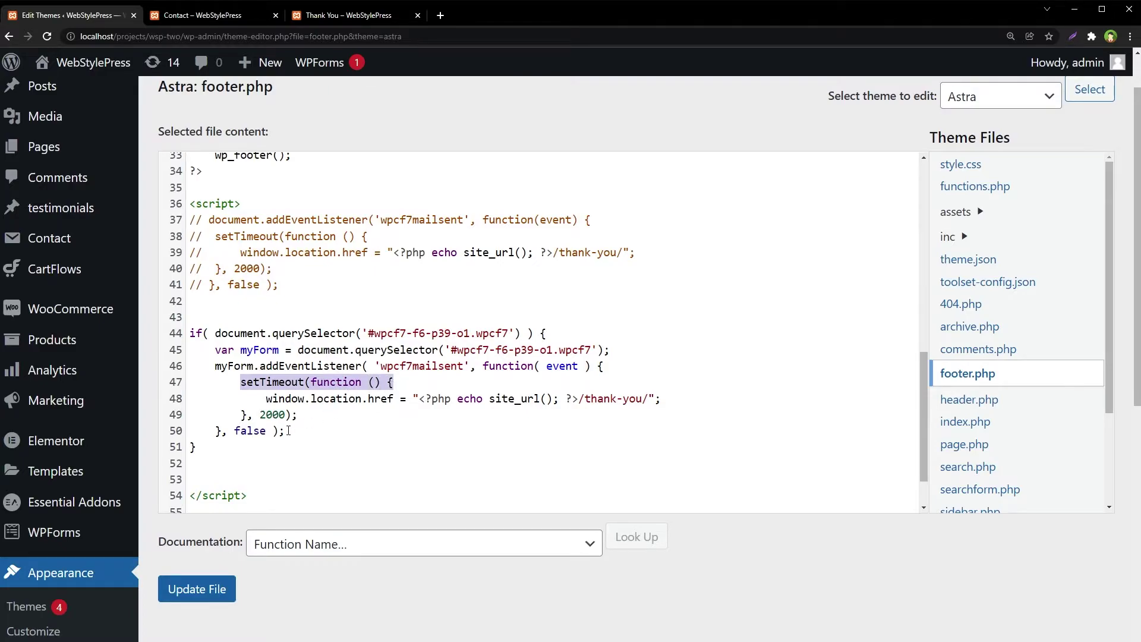
{"action": "left_click_drag", "start_coordinate": [241, 416], "coordinate": [309, 420]}
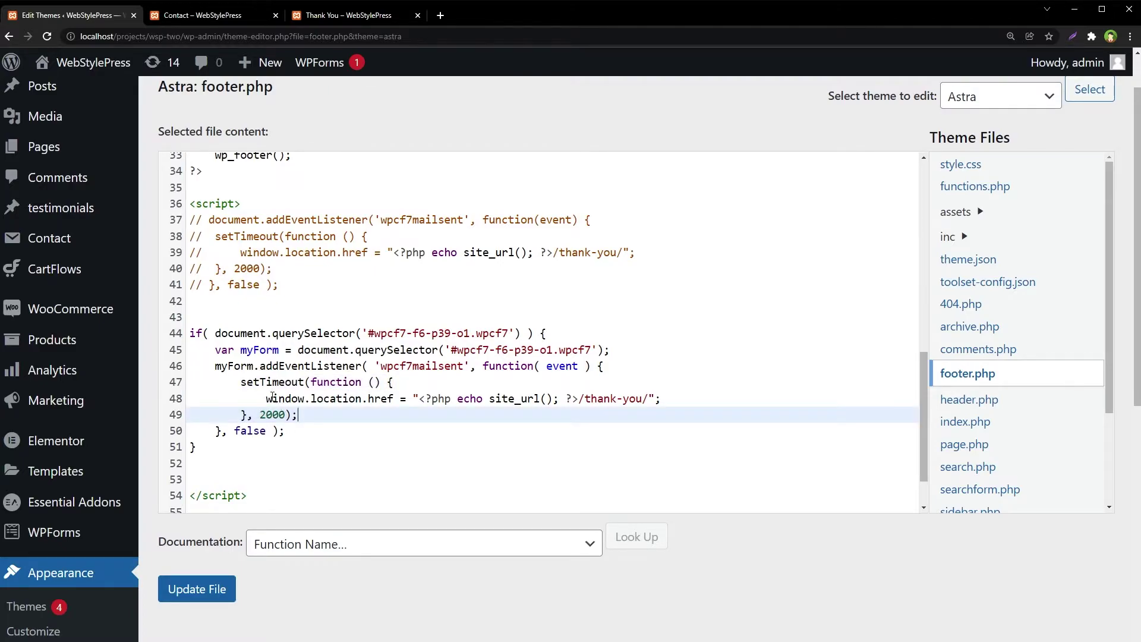
{"action": "left_click_drag", "start_coordinate": [265, 398], "coordinate": [670, 392]}
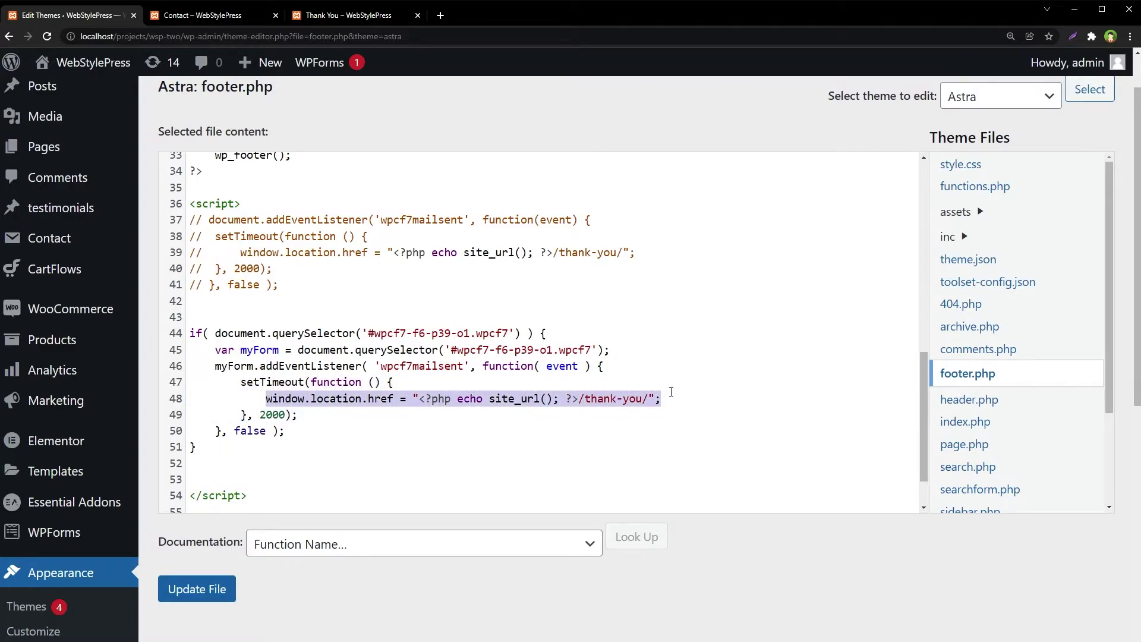
{"action": "double_click", "coordinate": [418, 365]}
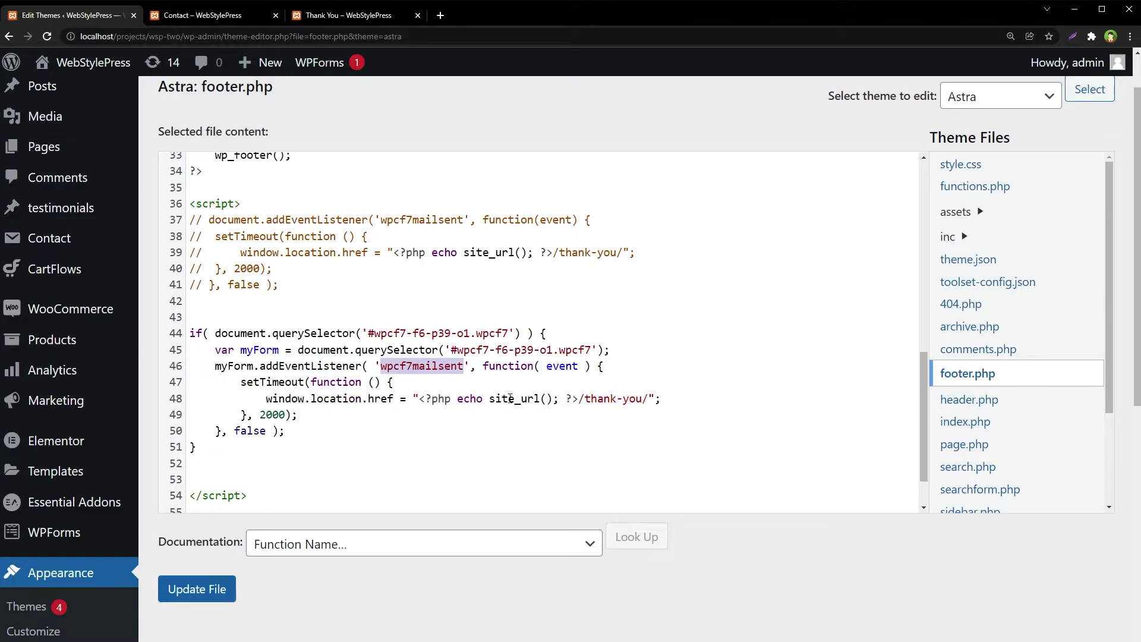
Save footer.php with the form-specific redirect code and highlight its if block
{"action": "left_click", "coordinate": [444, 447]}
{"action": "left_click", "coordinate": [217, 597]}
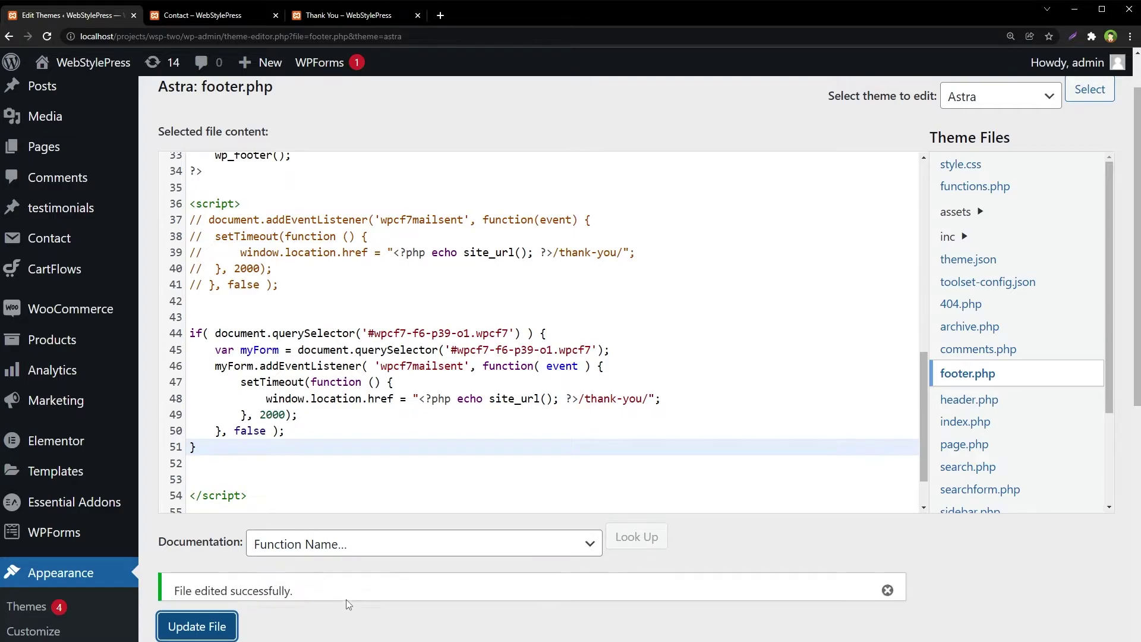
{"action": "left_click_drag", "start_coordinate": [197, 447], "coordinate": [192, 336]}
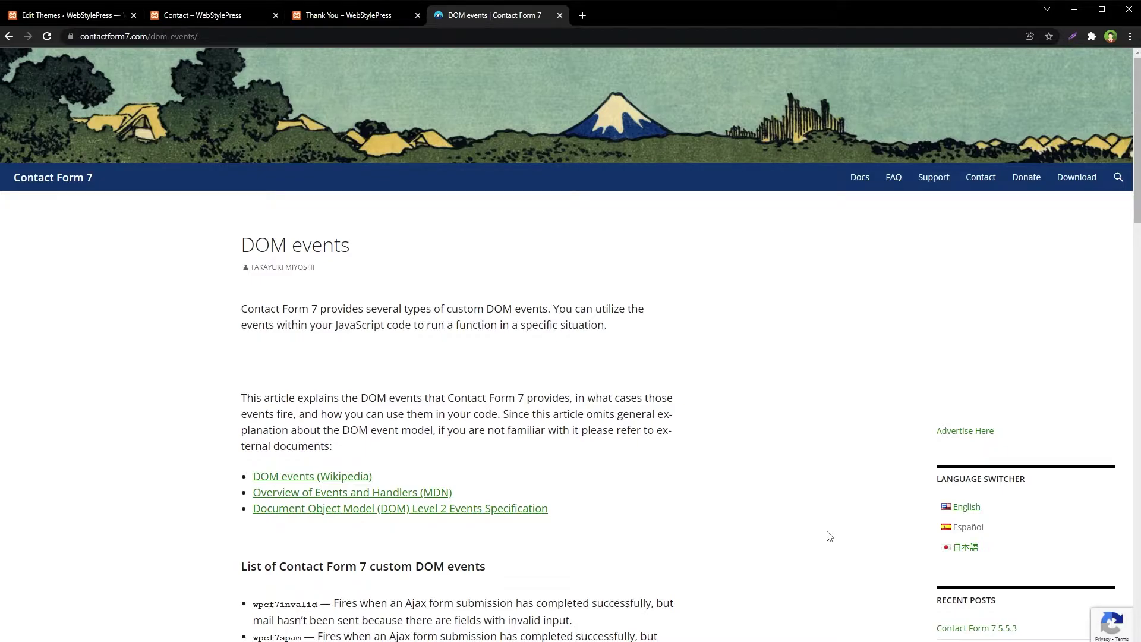
Skim the Contact Form 7 DOM events article, covering the custom event list and the event handler examples
{"action": "scroll", "coordinate": [829, 538], "scroll_direction": "down", "scroll_amount": 4}
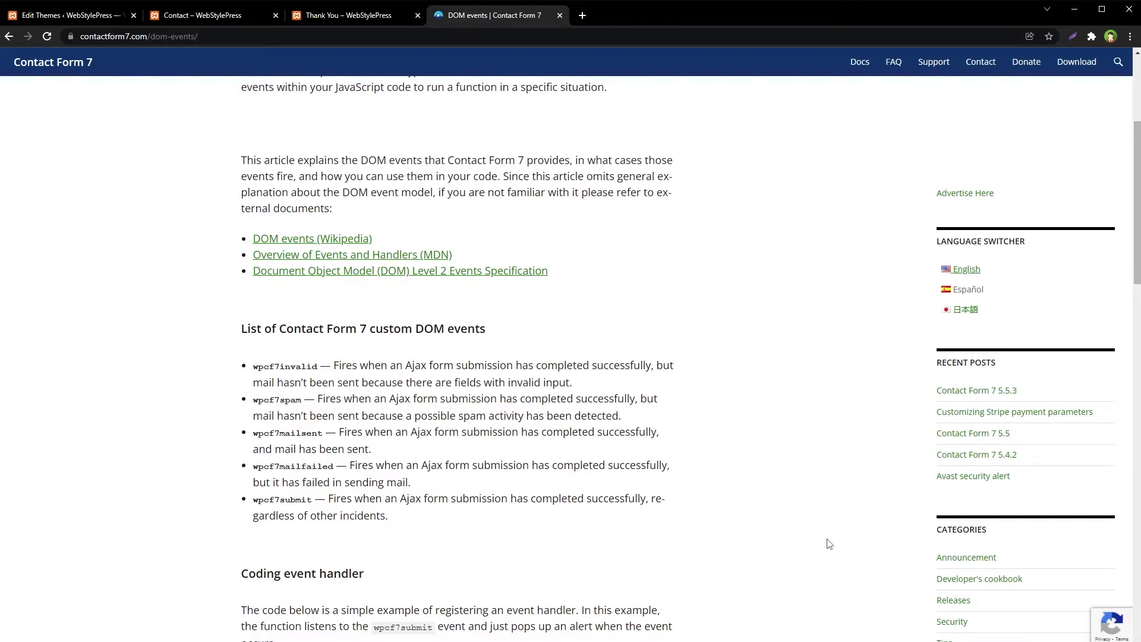
{"action": "scroll", "coordinate": [828, 547], "scroll_direction": "down", "scroll_amount": 13}
{"action": "scroll", "coordinate": [820, 568], "scroll_direction": "up", "scroll_amount": 7}
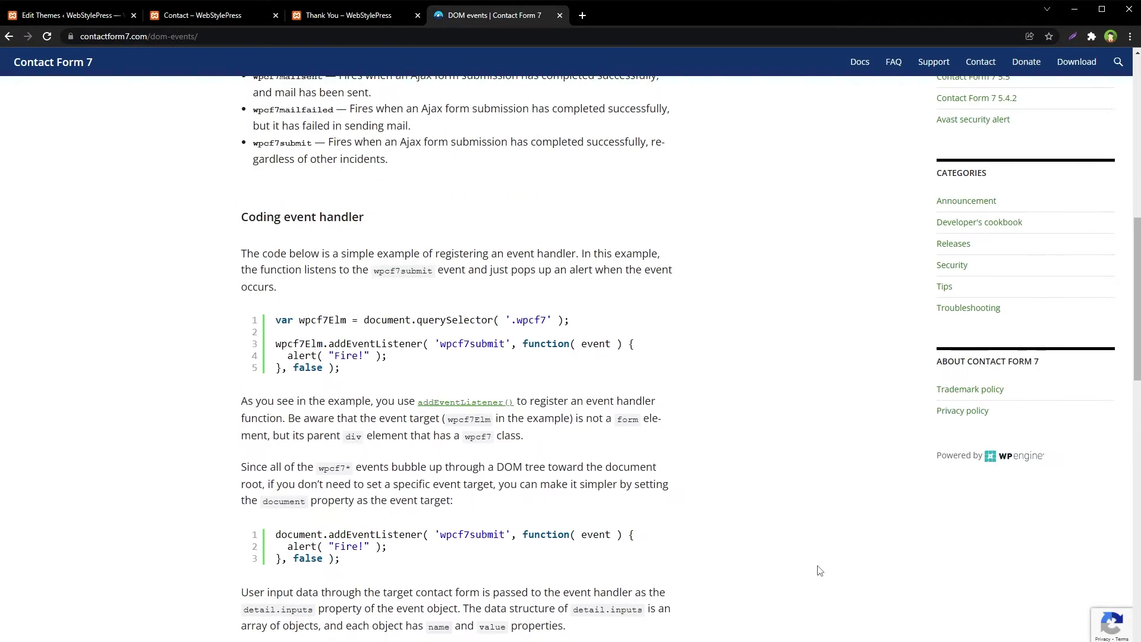
{"action": "scroll", "coordinate": [820, 571], "scroll_direction": "up", "scroll_amount": 10}
{"action": "left_click_drag", "start_coordinate": [163, 261], "coordinate": [433, 265]}
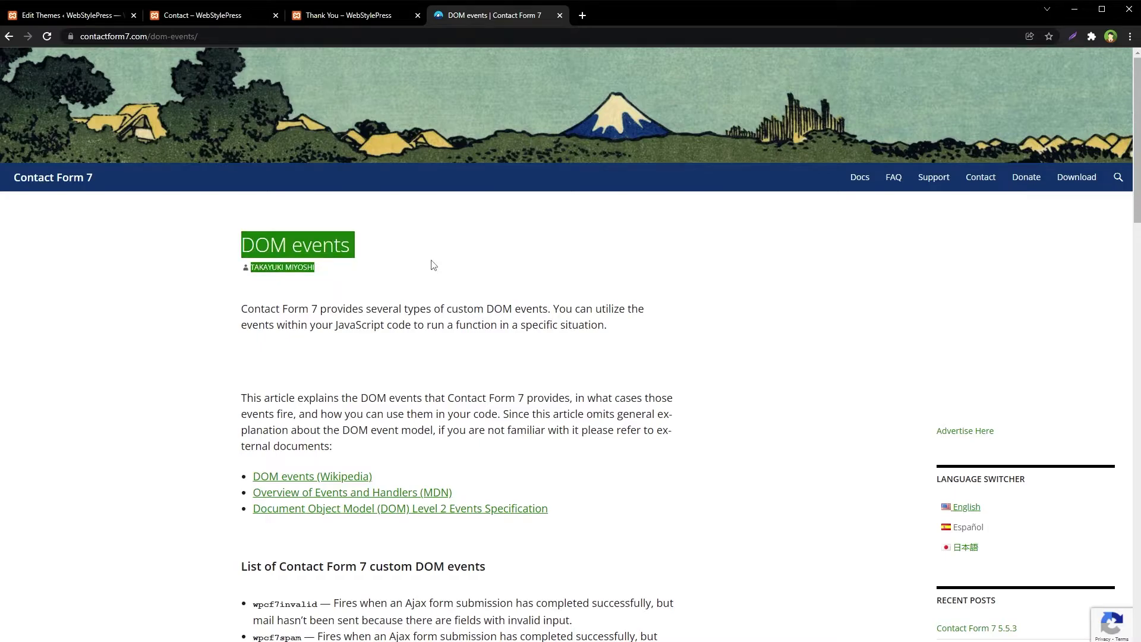
{"action": "left_click_drag", "start_coordinate": [108, 180], "coordinate": [12, 178]}
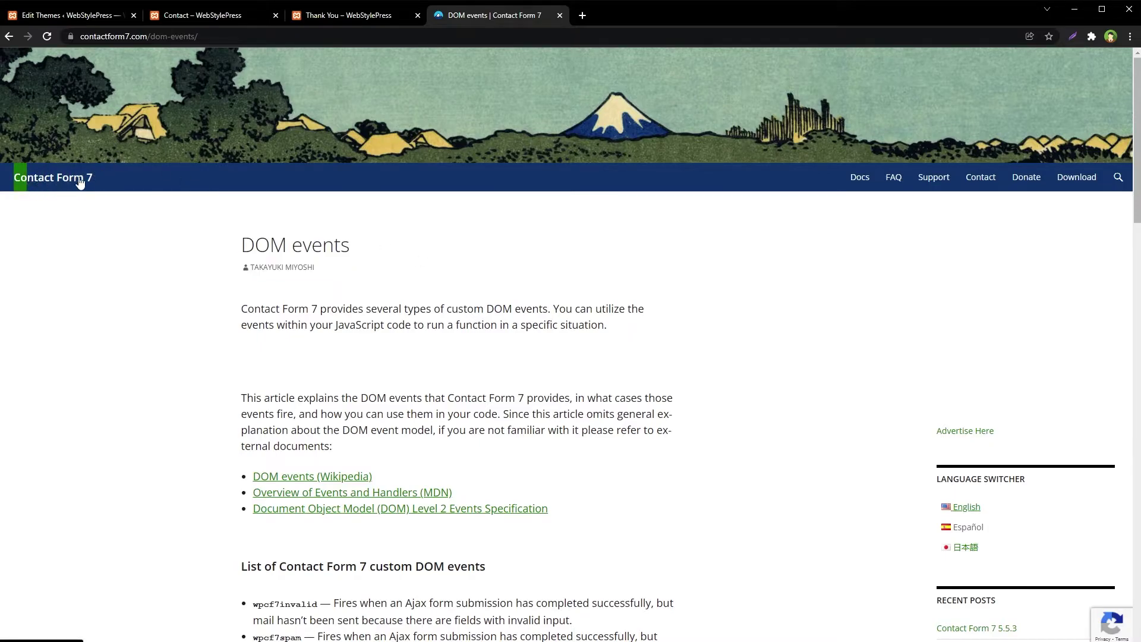
Save footer.php again in the theme editor, and reload the Contact page at default zoom
{"action": "key", "text": "ctrl+1"}
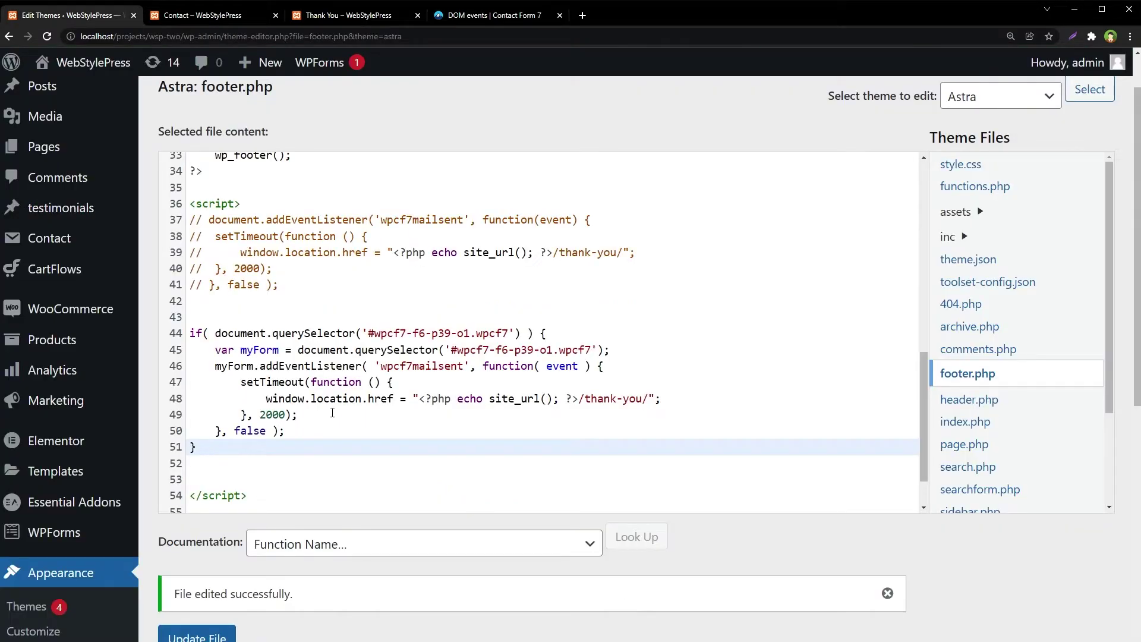
{"action": "left_click", "coordinate": [196, 636]}
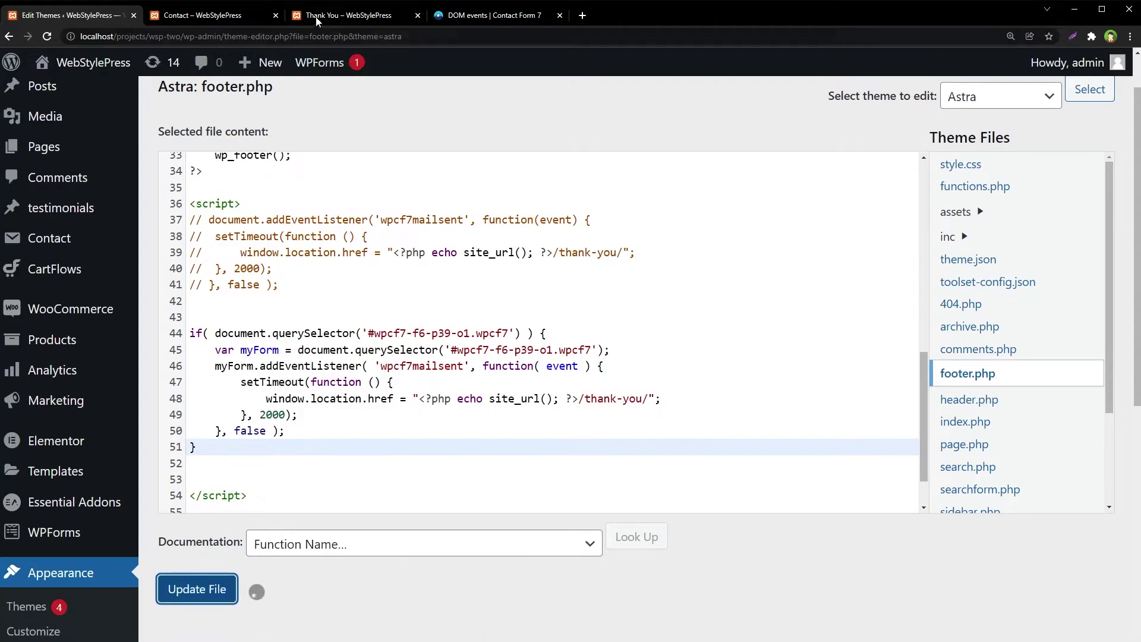
{"action": "left_click", "coordinate": [240, 18]}
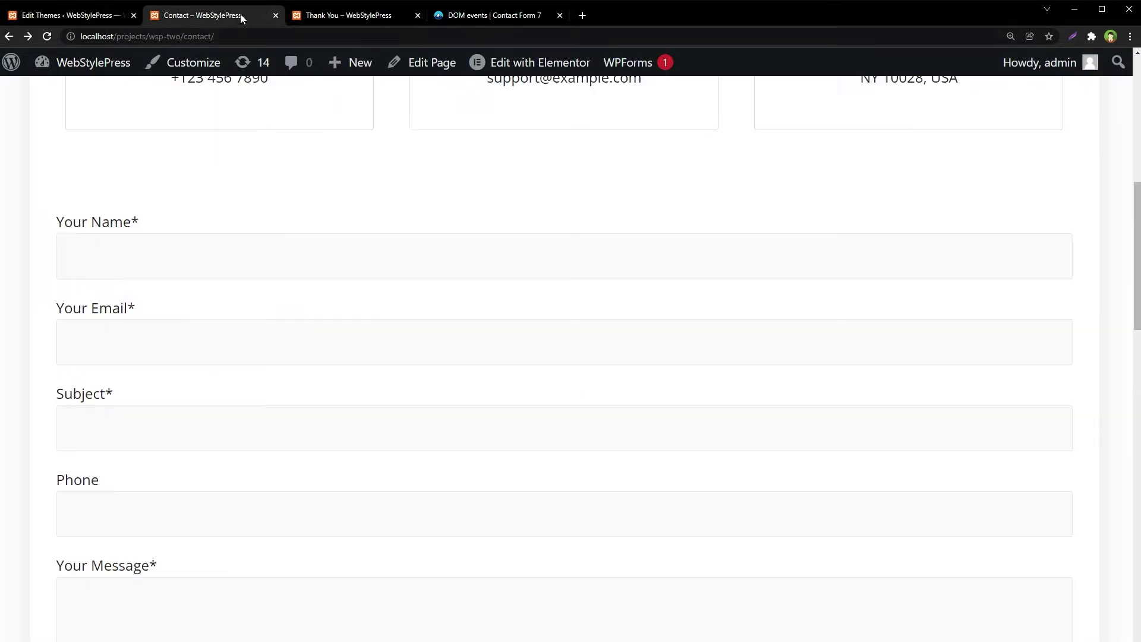
{"action": "key", "text": "ctrl+0"}
{"action": "key", "text": "ctrl+l"}
{"action": "key", "text": "Return"}
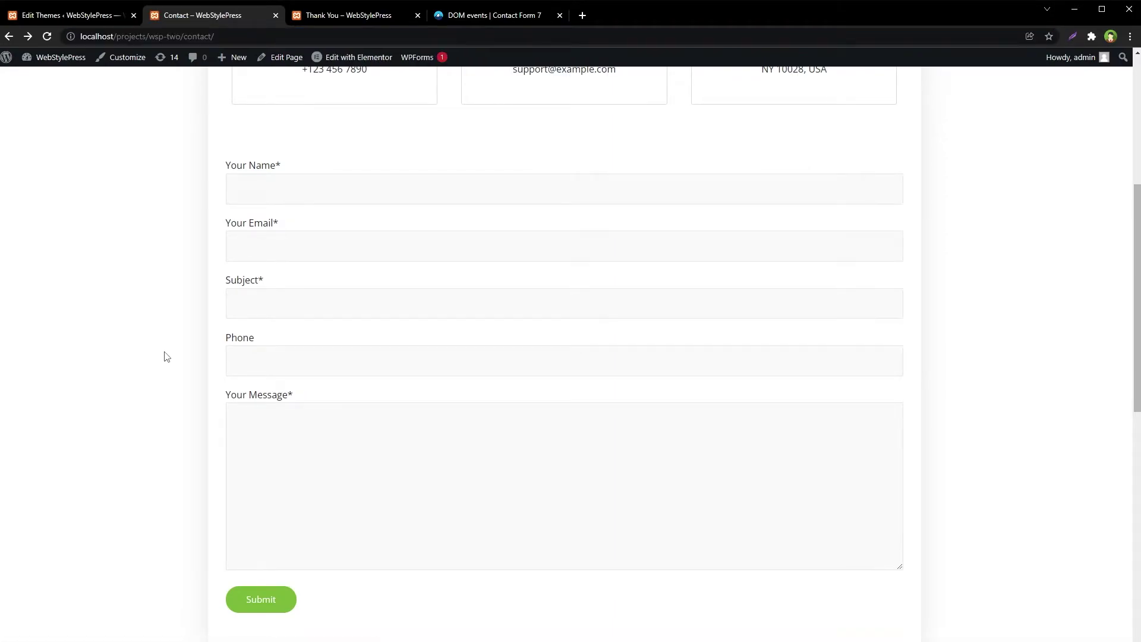
Submit the contact form with the name "test name", a test e-mail address, the subject "test" and the message "test 123"
{"action": "left_click", "coordinate": [398, 187]}
{"action": "type", "text": "test name"}
{"action": "key", "text": "Tab"}
{"action": "type", "text": "testmail@server.com"}
{"action": "key", "text": "Tab"}
{"action": "type", "text": "test"}
{"action": "key", "text": "Tab"}
{"action": "key", "text": "Tab"}
{"action": "type", "text": "test 123"}
{"action": "left_click", "coordinate": [252, 600]}
Delete the entire redirect script block above the closing body tag in footer.php and save the file
{"action": "scroll", "coordinate": [135, 444], "scroll_direction": "down", "scroll_amount": 2}
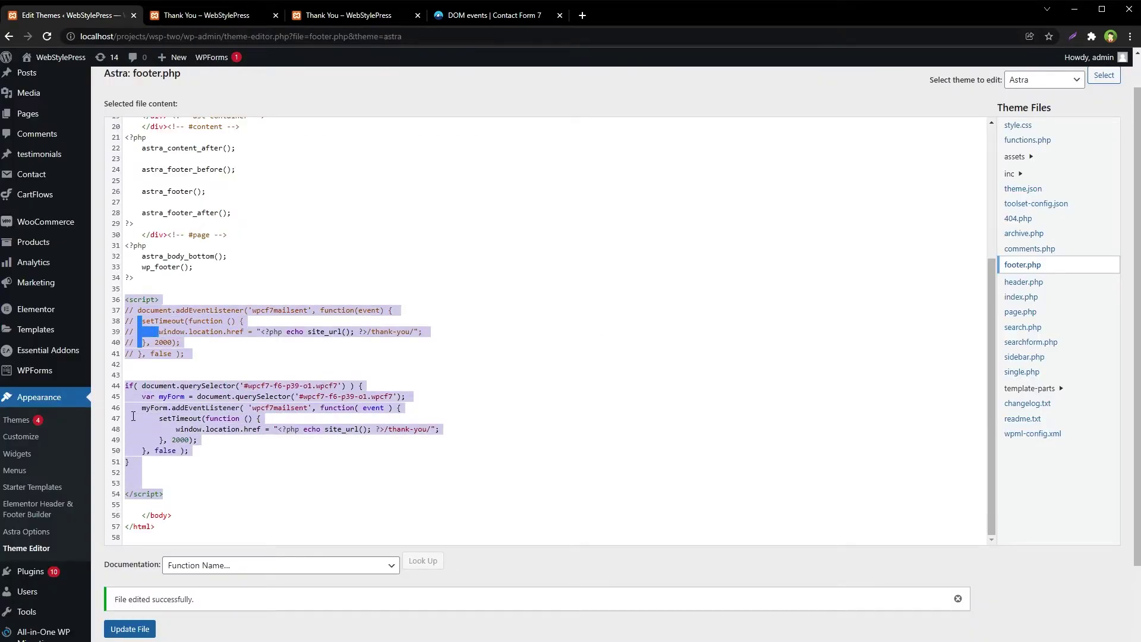
{"action": "key", "text": "BackSpace"}
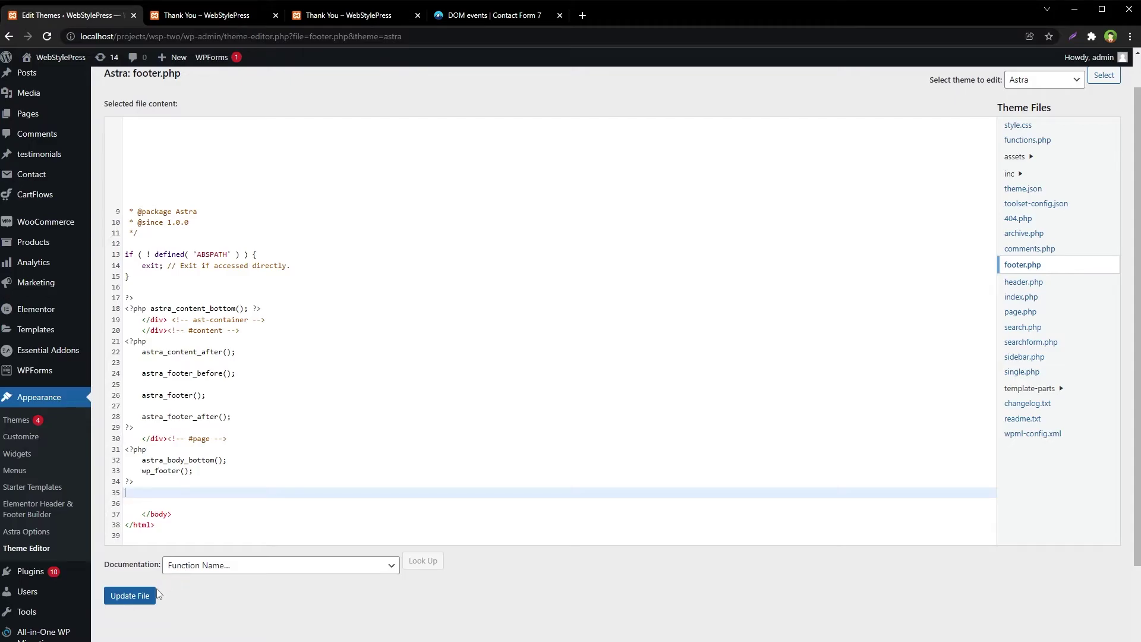
{"action": "left_click", "coordinate": [131, 595]}
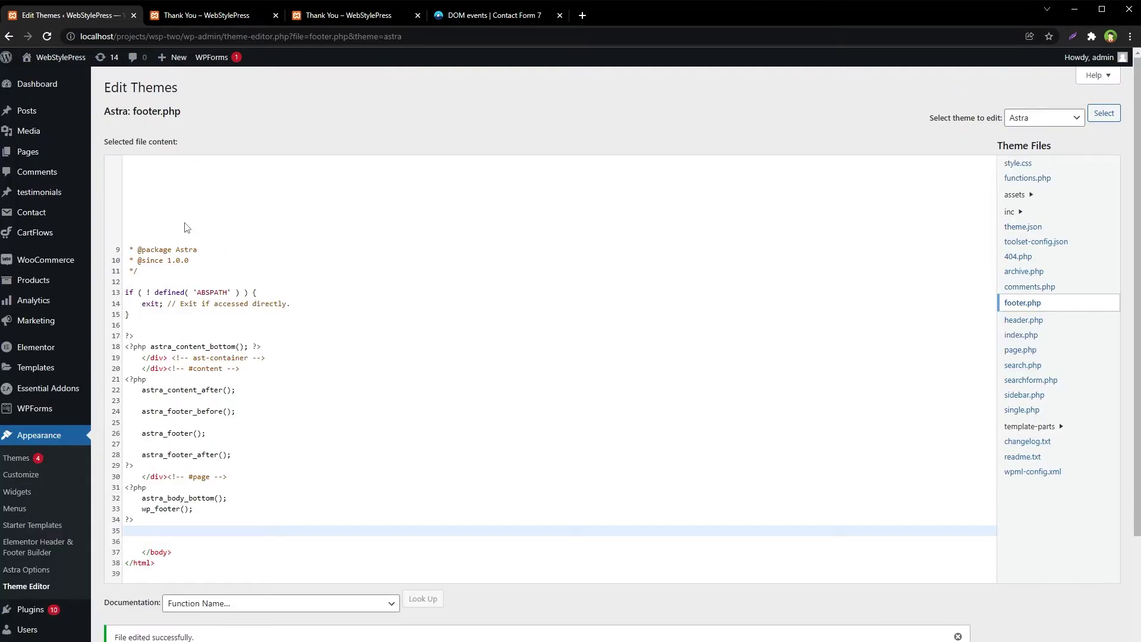
{"action": "left_click", "coordinate": [313, 540]}
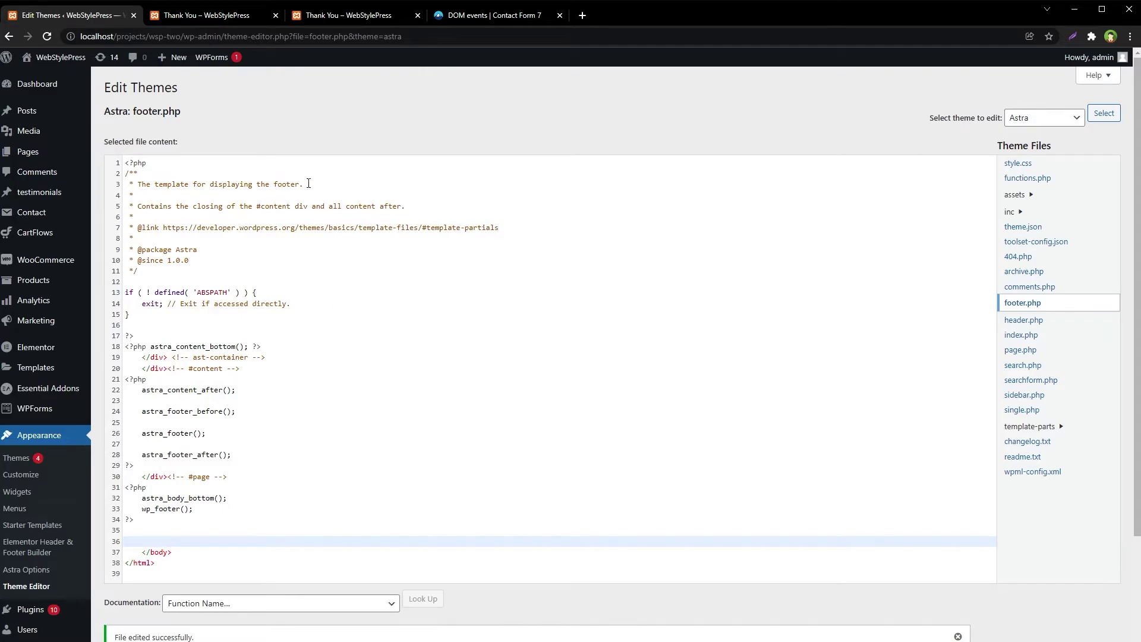
Open the page for adding new plugins and search for "Contact Form 7 Success Page Redirects" by keyword
{"action": "scroll", "coordinate": [238, 297], "scroll_direction": "down", "scroll_amount": 2}
{"action": "mouse_move", "coordinate": [30, 475]}
{"action": "left_click", "coordinate": [188, 496]}
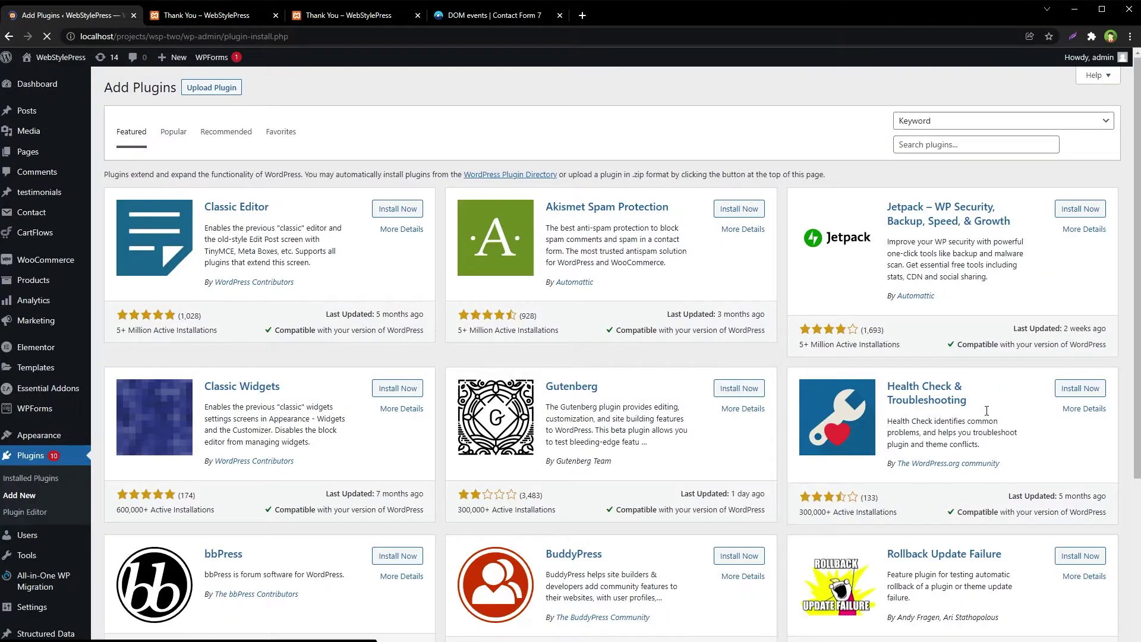
{"action": "left_click", "coordinate": [988, 117]}
{"action": "left_click", "coordinate": [843, 125]}
{"action": "left_click", "coordinate": [917, 150]}
{"action": "type", "text": "Contact Form 7 Success Page Redirects"}
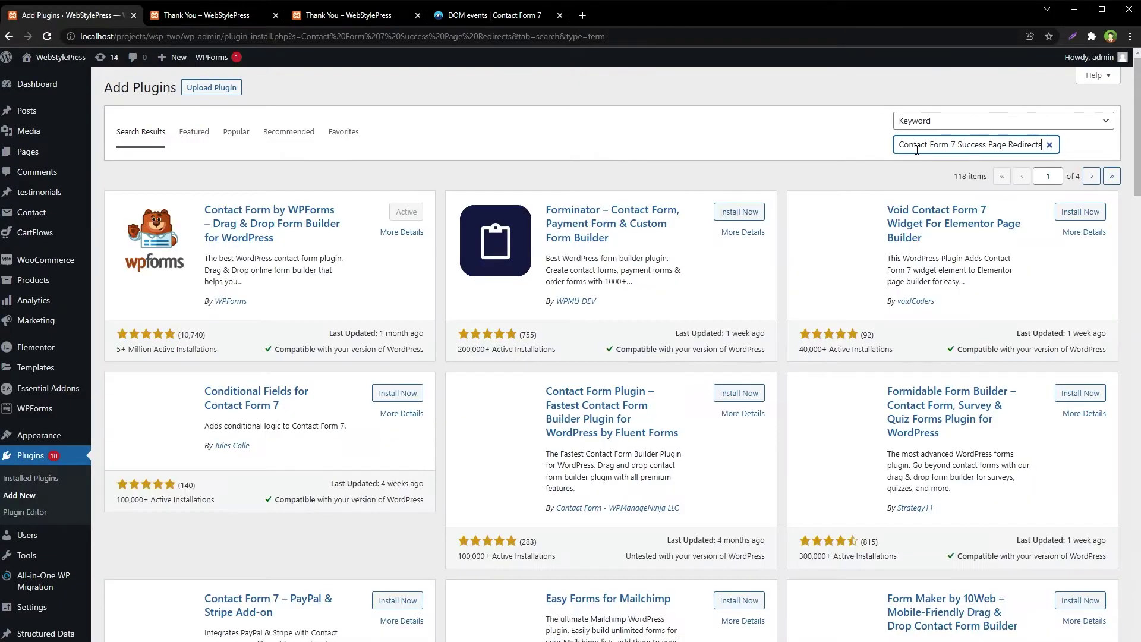
Shorten the plugin search to "Success Page Redirects"
{"action": "key", "text": "Home"}
{"action": "key", "text": "ctrl+shift+Right"}
{"action": "key", "text": "ctrl+shift+Right"}
{"action": "key", "text": "ctrl+shift+Right"}
{"action": "key", "text": "BackSpace"}
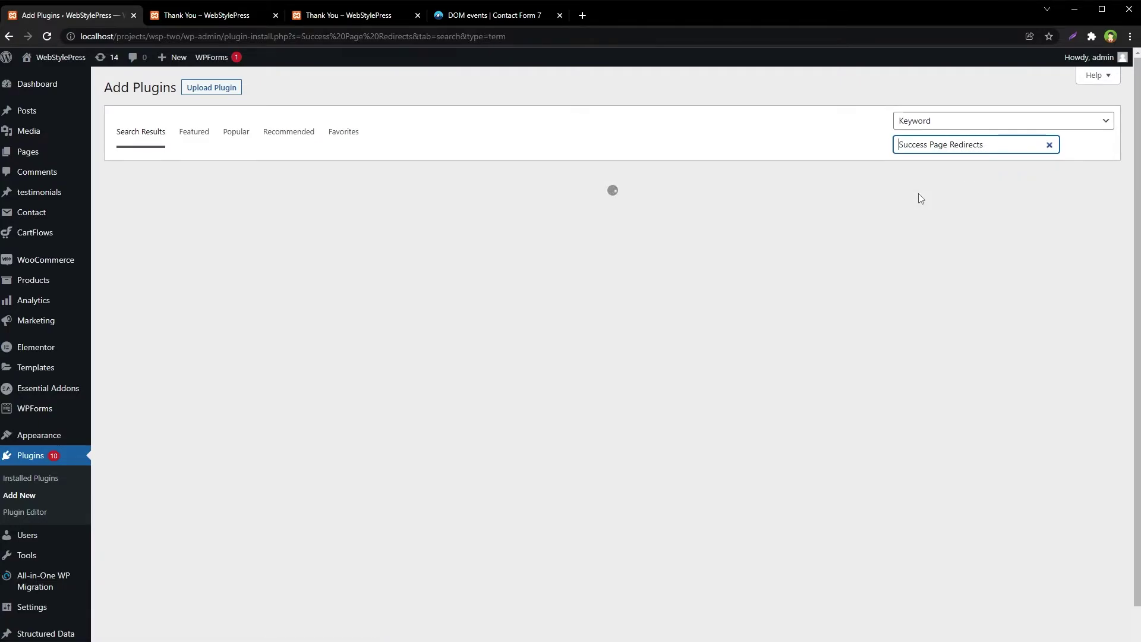
Install and activate the Contact Form 7 – Success Page Redirects plugin, and locate it in the installed plugins list
{"action": "scroll", "coordinate": [744, 273], "scroll_direction": "down", "scroll_amount": 20}
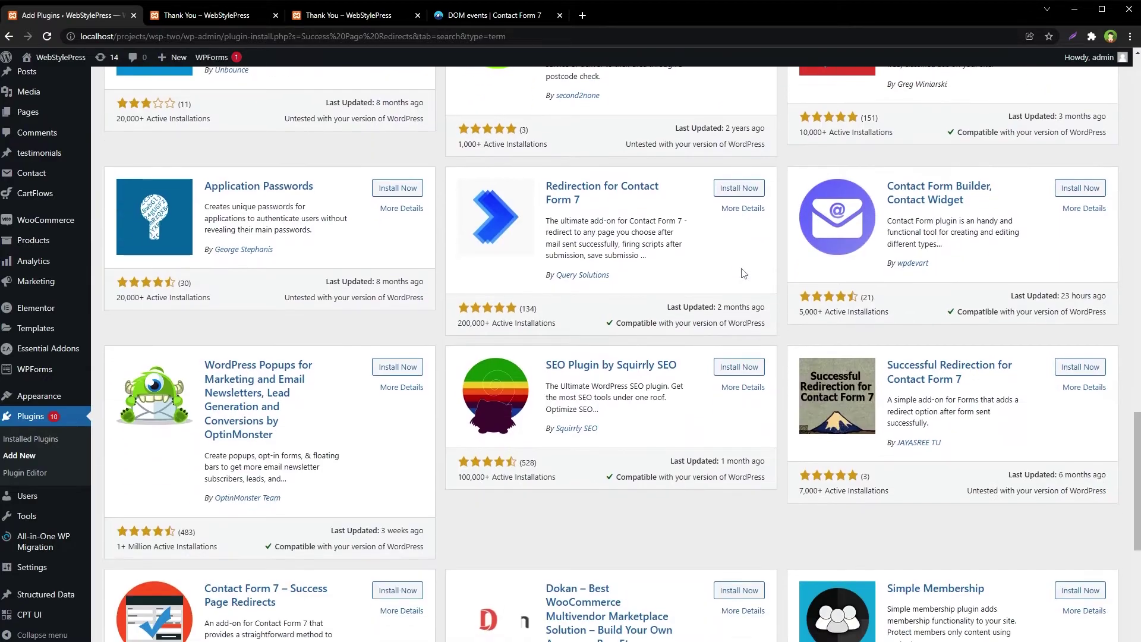
{"action": "scroll", "coordinate": [743, 274], "scroll_direction": "down", "scroll_amount": 5}
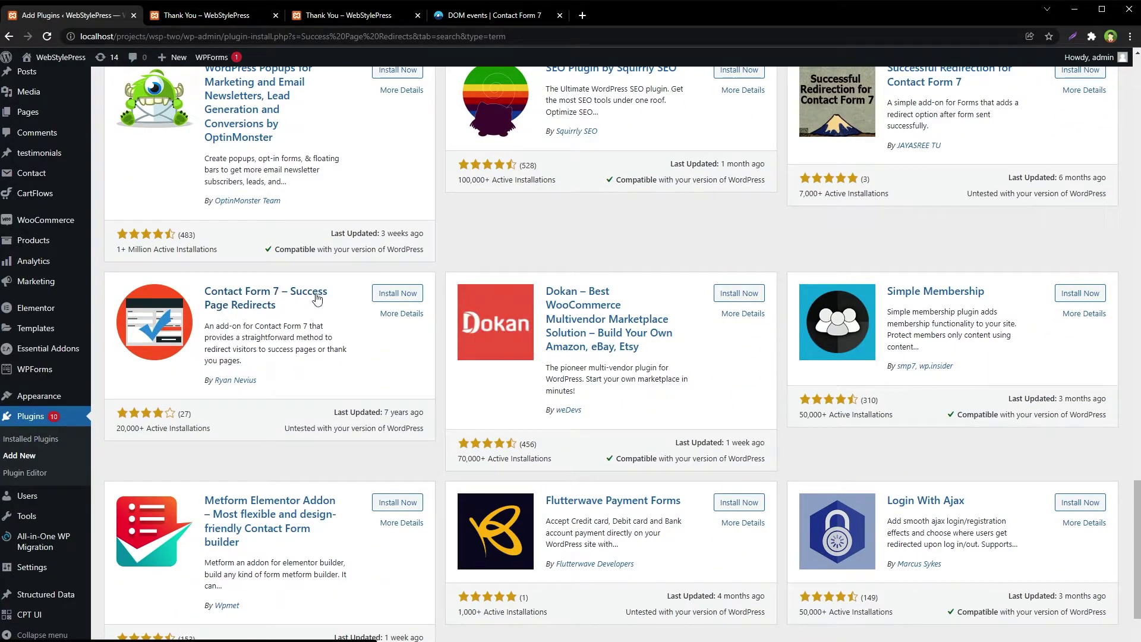
{"action": "left_click", "coordinate": [397, 294]}
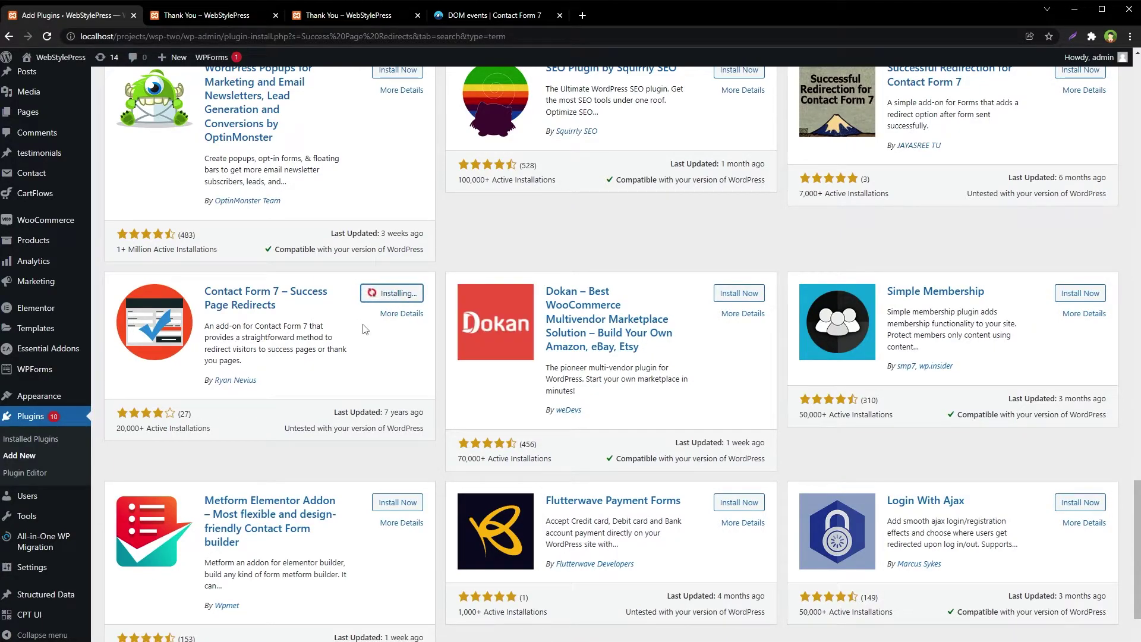
{"action": "left_click", "coordinate": [381, 294]}
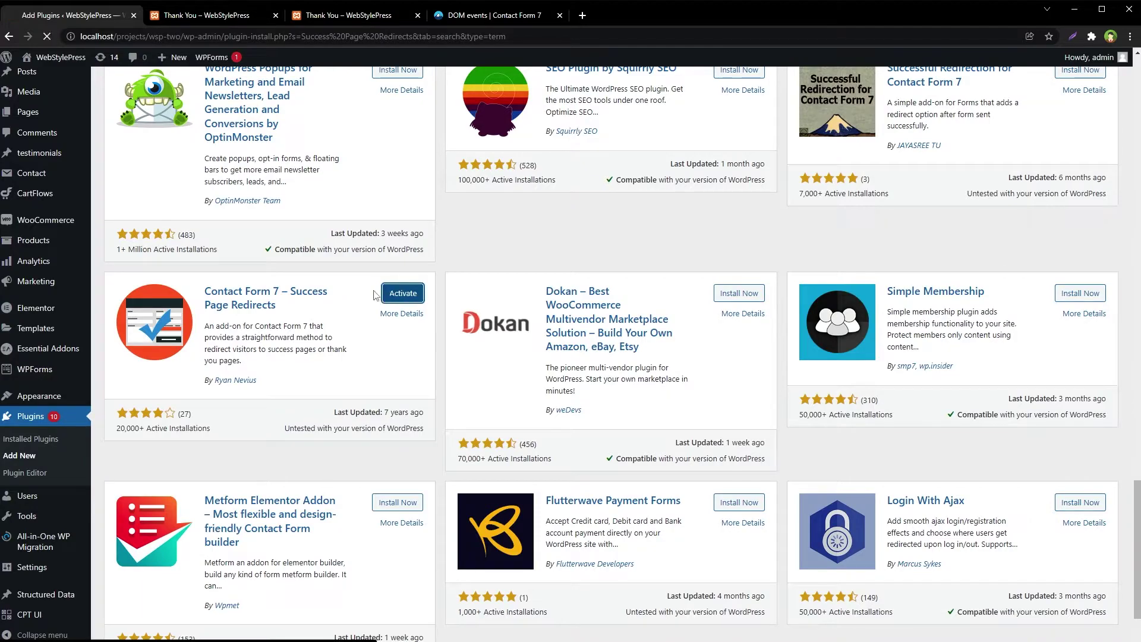
{"action": "key", "text": "ctrl+f"}
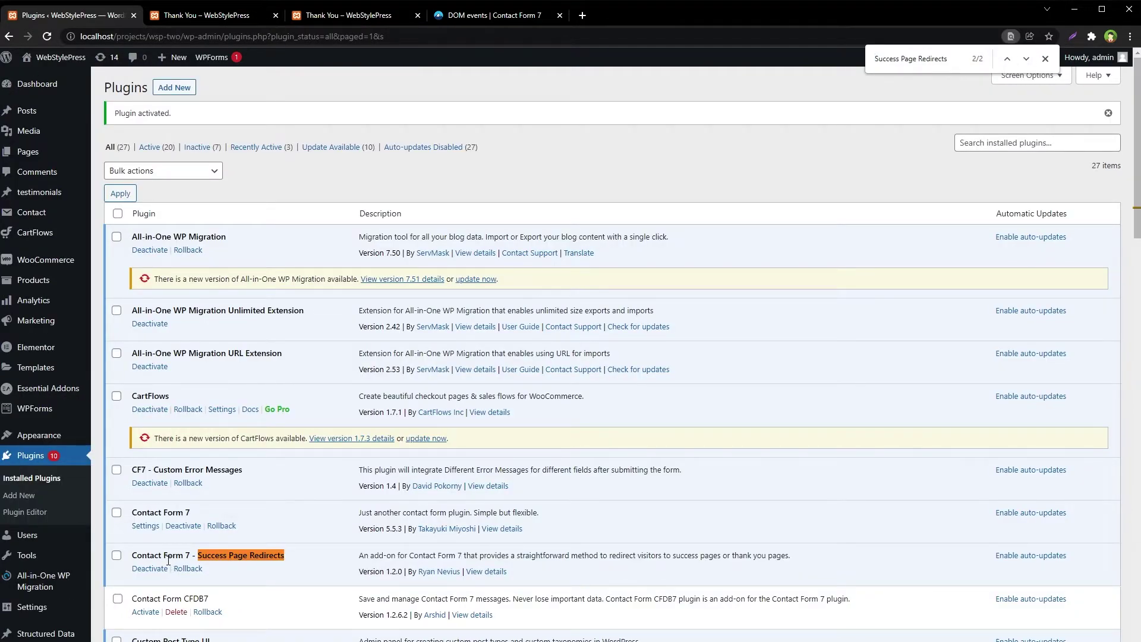
{"action": "key", "text": "Escape"}
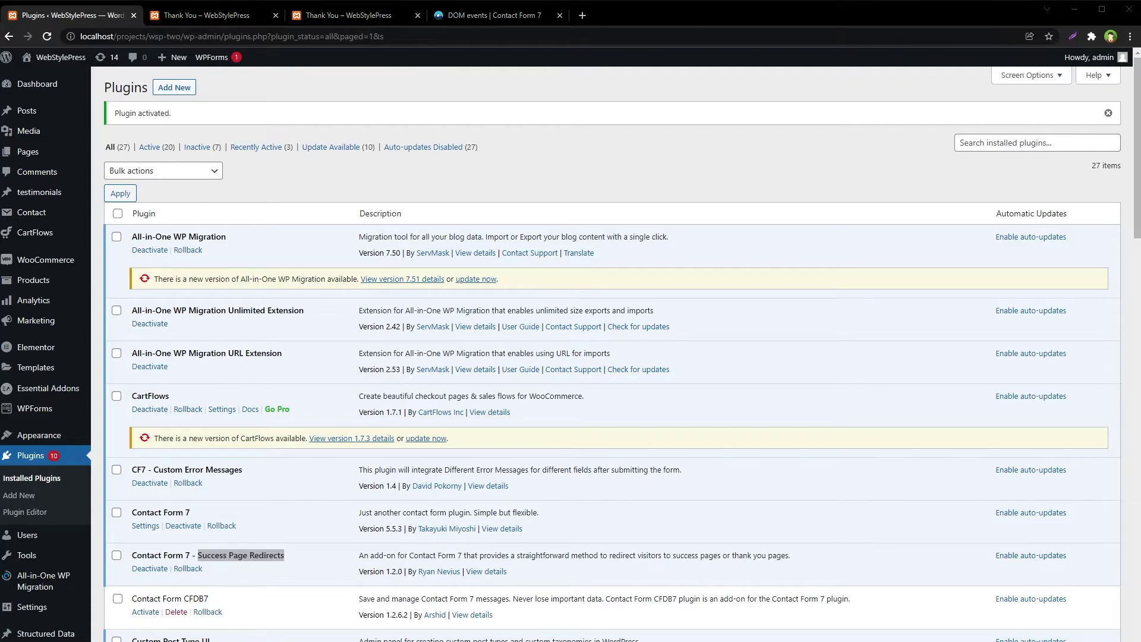
Open Contact form 1 for editing, choose Thank You as its success redirect page, and save the form
{"action": "left_click", "coordinate": [137, 215]}
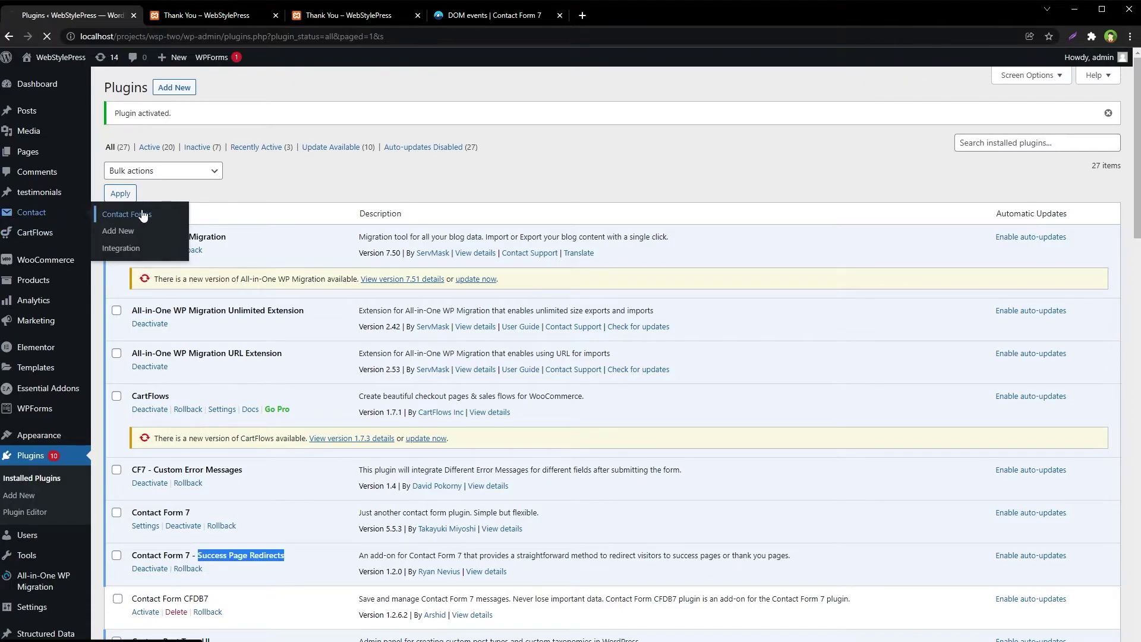
{"action": "left_click", "coordinate": [137, 357]}
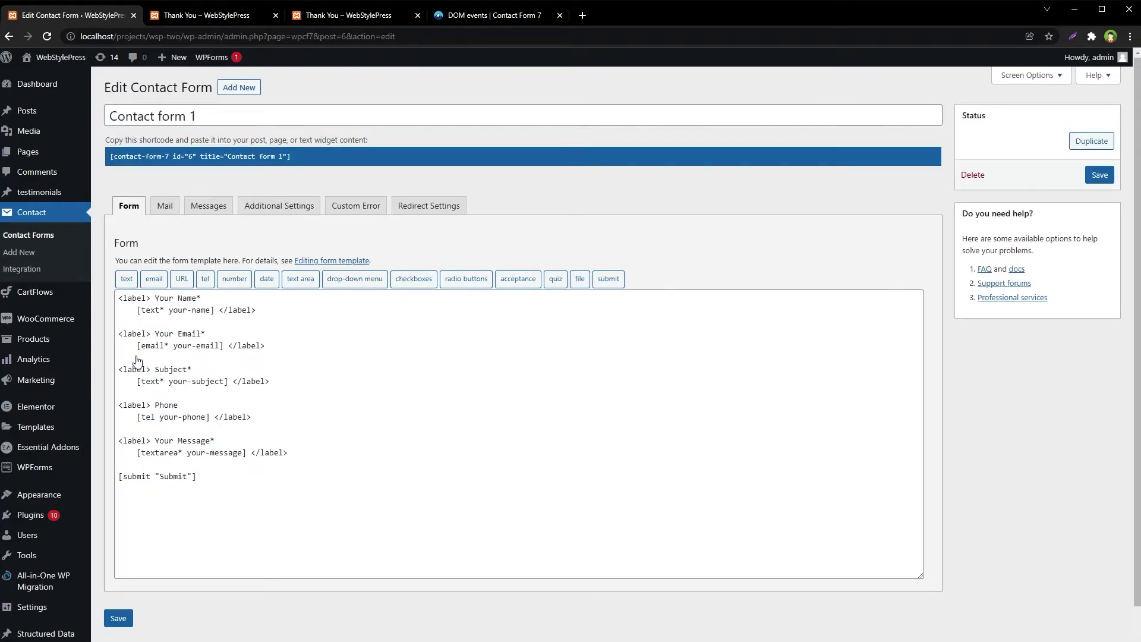
{"action": "left_click", "coordinate": [437, 216]}
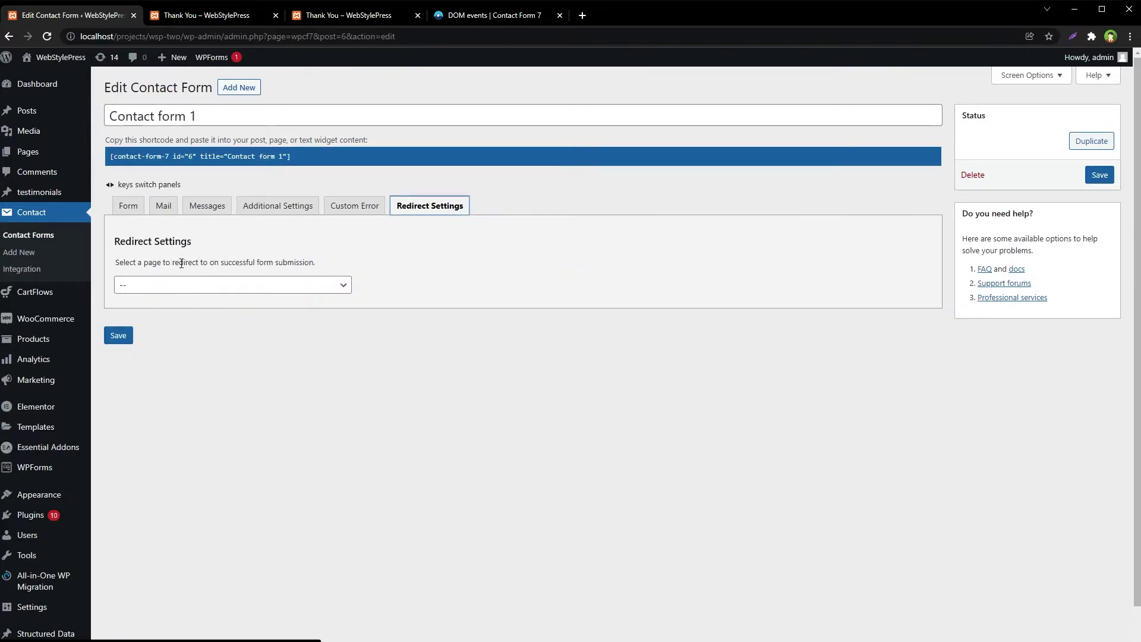
{"action": "left_click", "coordinate": [307, 287]}
{"action": "left_click", "coordinate": [308, 287]}
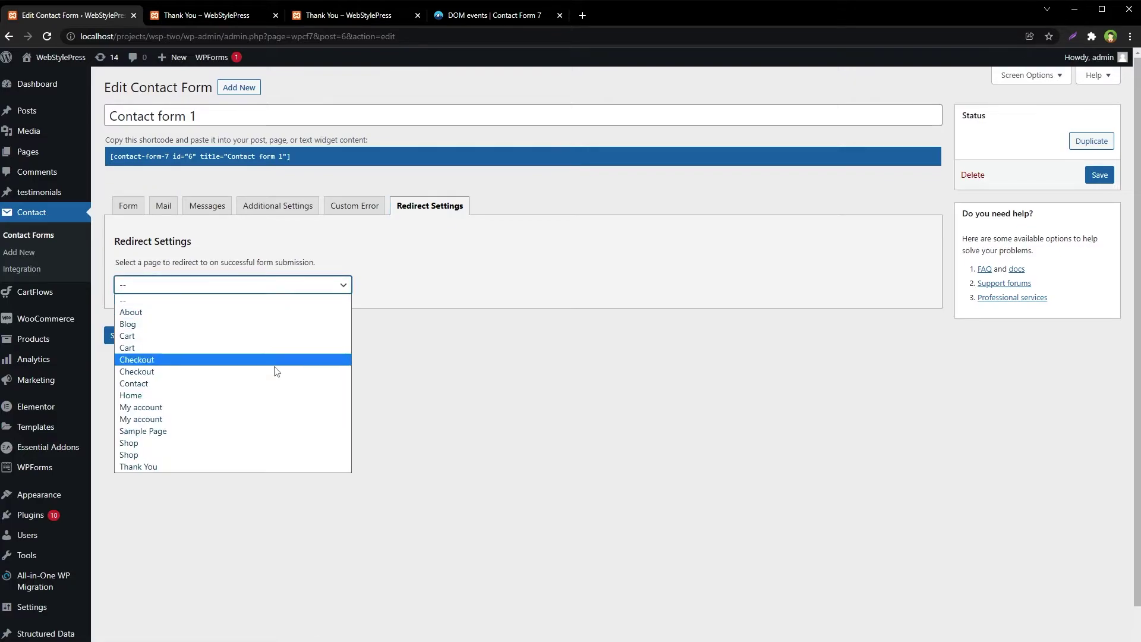
{"action": "left_click", "coordinate": [233, 467]}
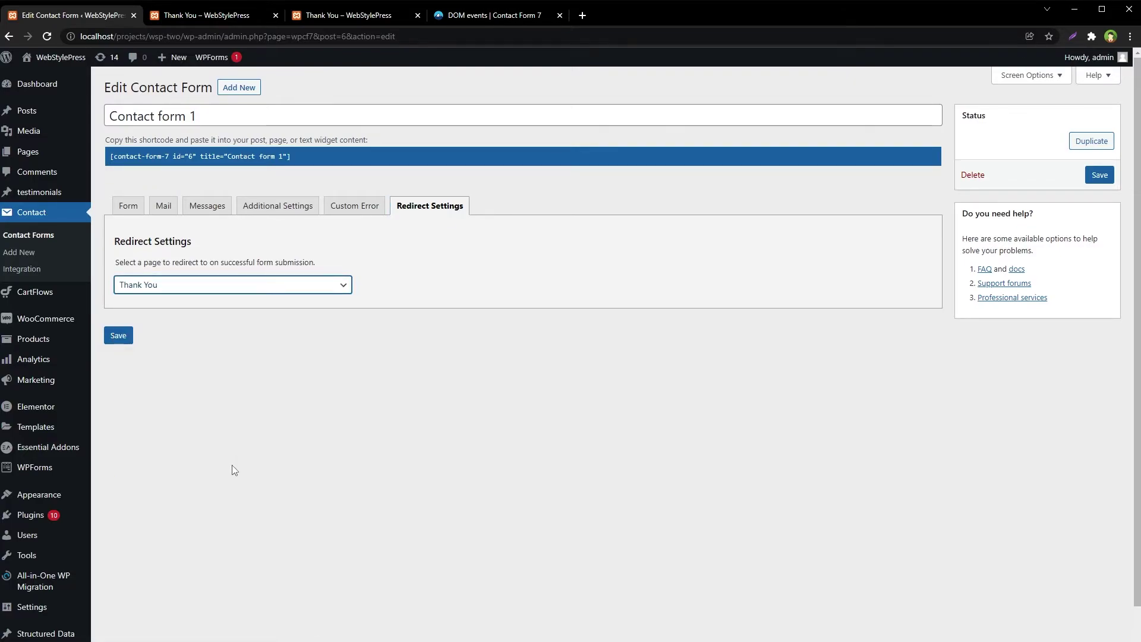
{"action": "left_click", "coordinate": [131, 339]}
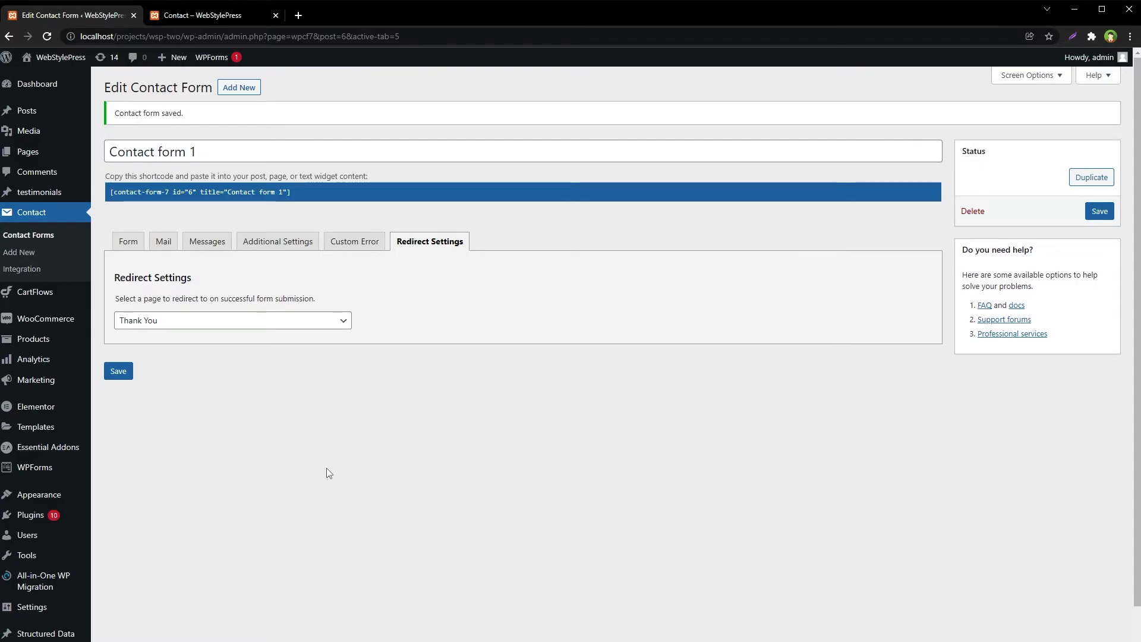
Reload the contact page, submit the form with name "test", a test e-mail address, subject "test" and message "wsp", and return to the contact page
{"action": "key", "text": "ctrl+Tab"}
{"action": "key", "text": "ctrl+l"}
{"action": "key", "text": "Return"}
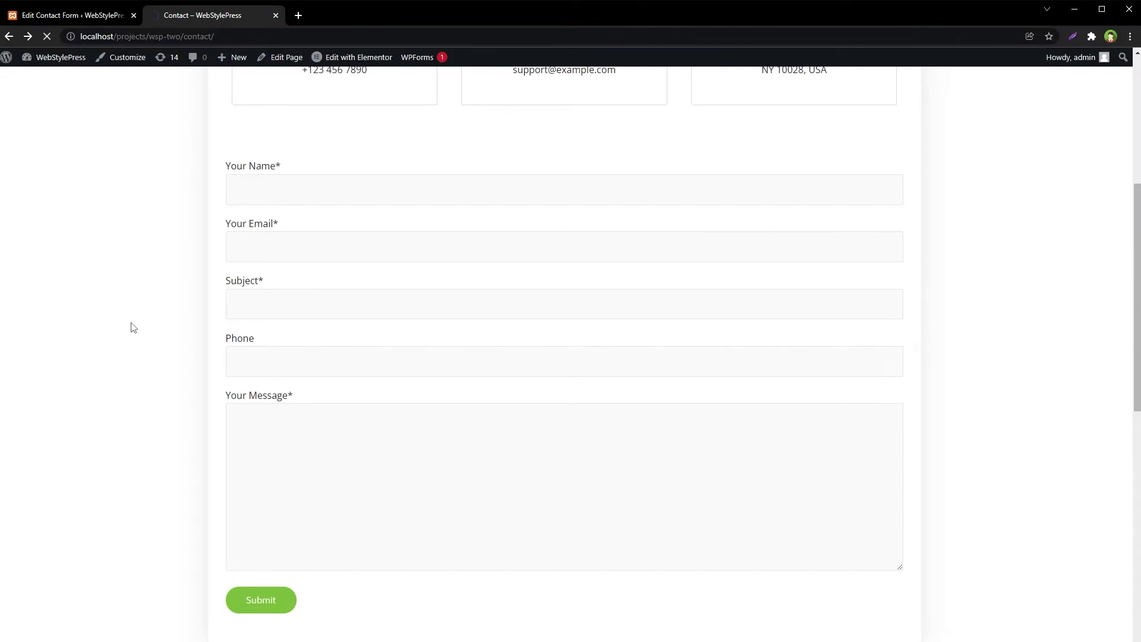
{"action": "type", "text": "test"}
{"action": "key", "text": "Tab"}
{"action": "type", "text": "testemail@server.com"}
{"action": "key", "text": "Tab"}
{"action": "type", "text": "test"}
{"action": "key", "text": "Tab"}
{"action": "key", "text": "Tab"}
{"action": "type", "text": "wsp"}
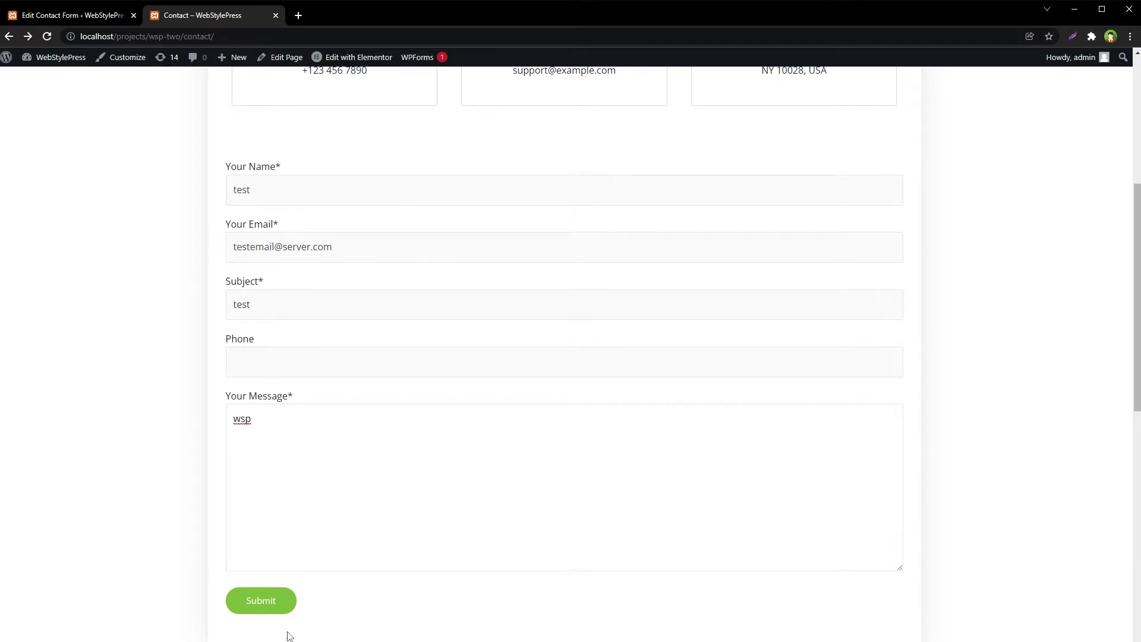
{"action": "left_click", "coordinate": [270, 604]}
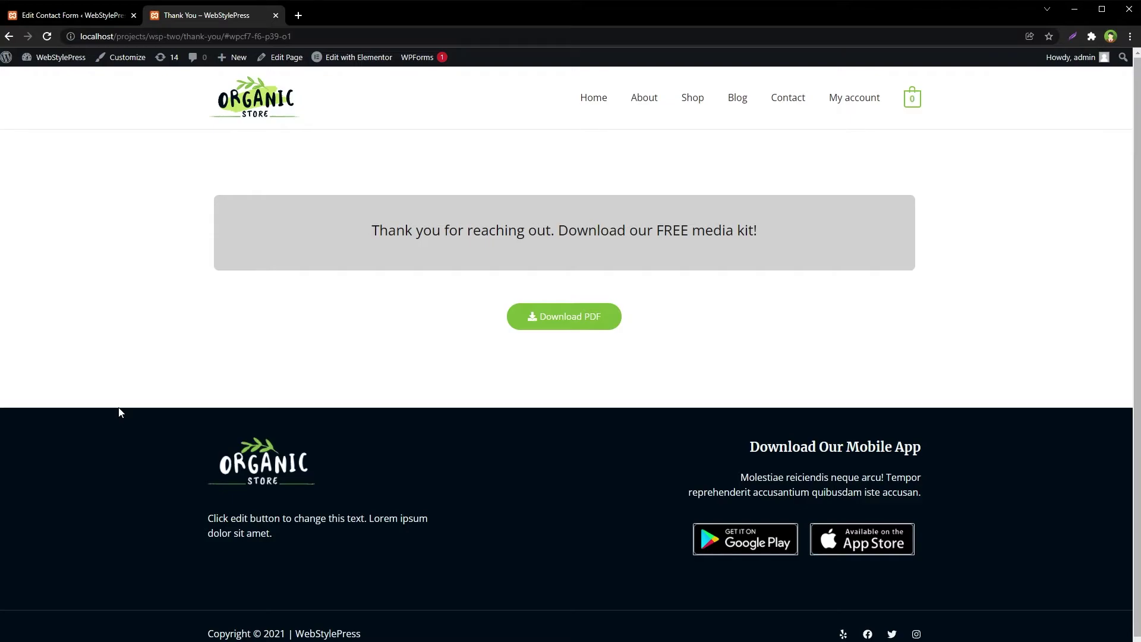
{"action": "key", "text": "alt+Left"}
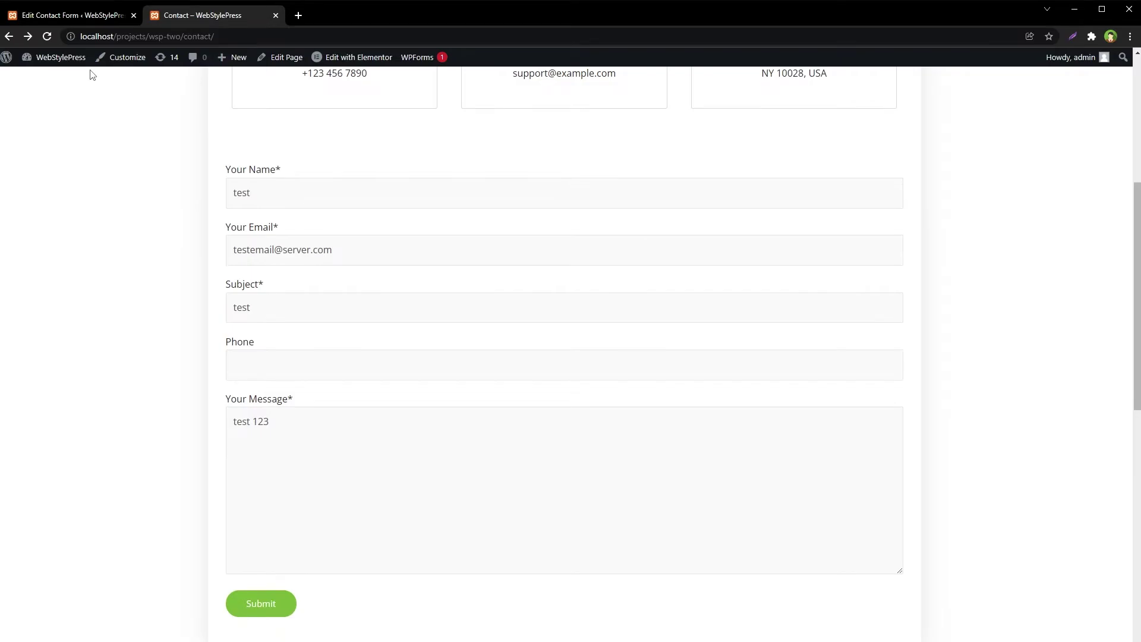
Find the Contact Form 7 - Success Page Redirects plugin among the installed plugins with the text "redirects" and deactivate it
{"action": "left_click", "coordinate": [90, 20]}
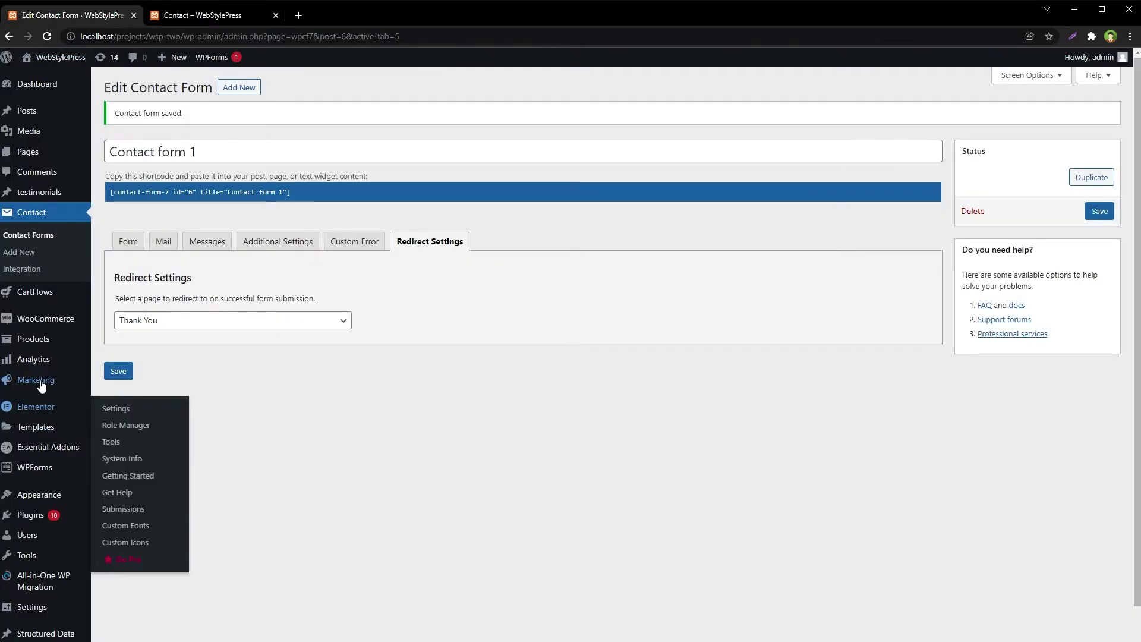
{"action": "mouse_move", "coordinate": [40, 503]}
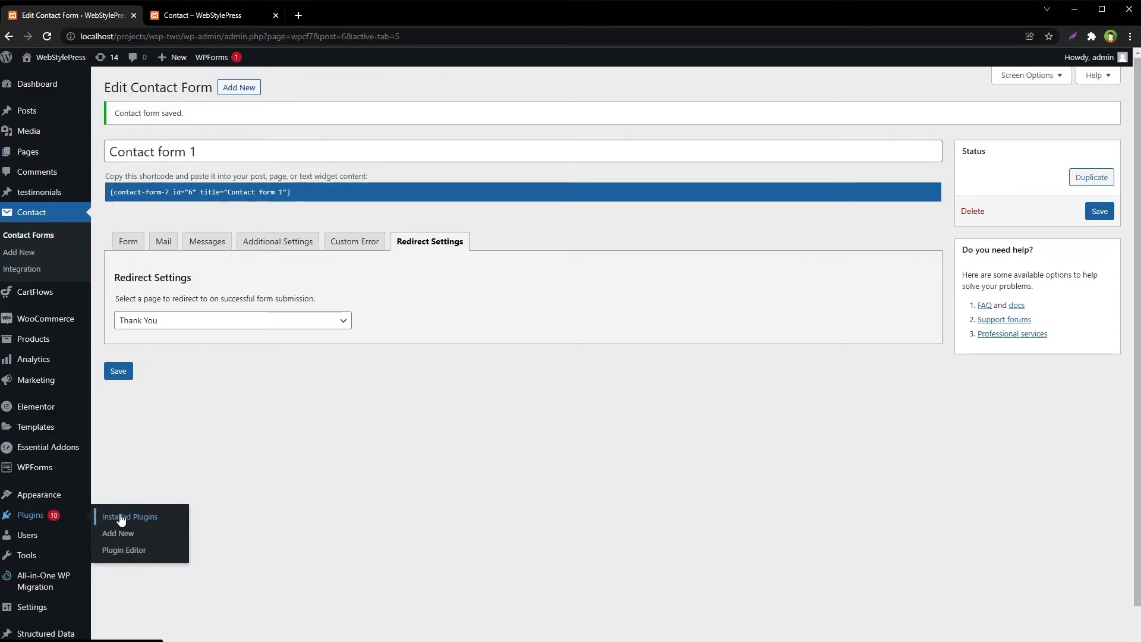
{"action": "left_click", "coordinate": [118, 516]}
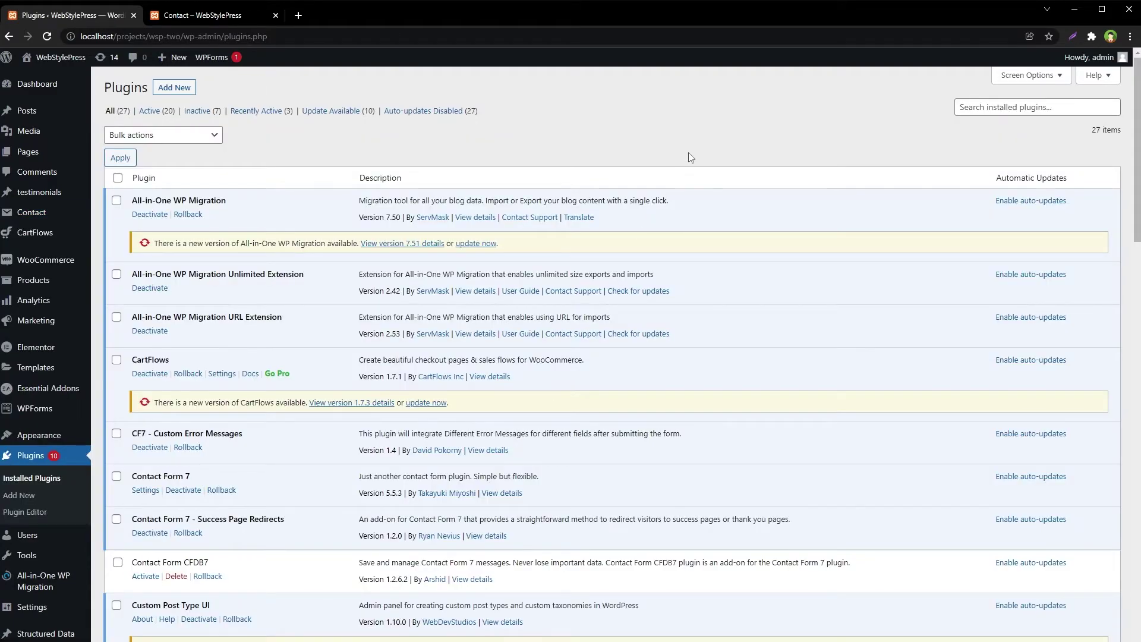
{"action": "key", "text": "ctrl+f"}
{"action": "type", "text": "redirects"}
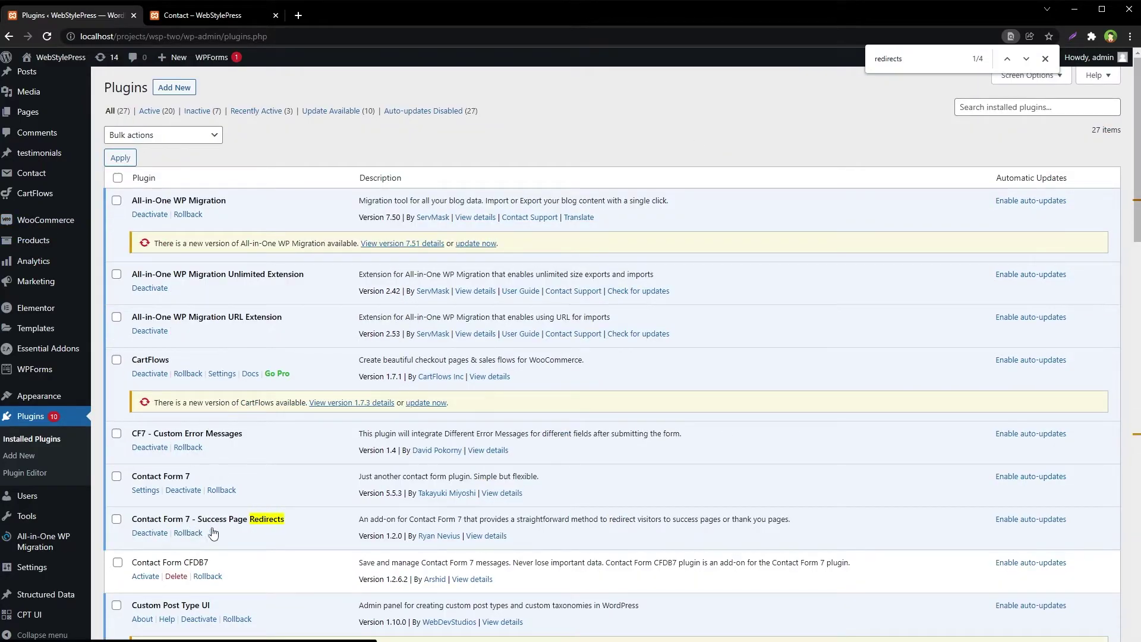
{"action": "scroll", "coordinate": [284, 534], "scroll_direction": "down", "scroll_amount": 2}
{"action": "left_click", "coordinate": [151, 414]}
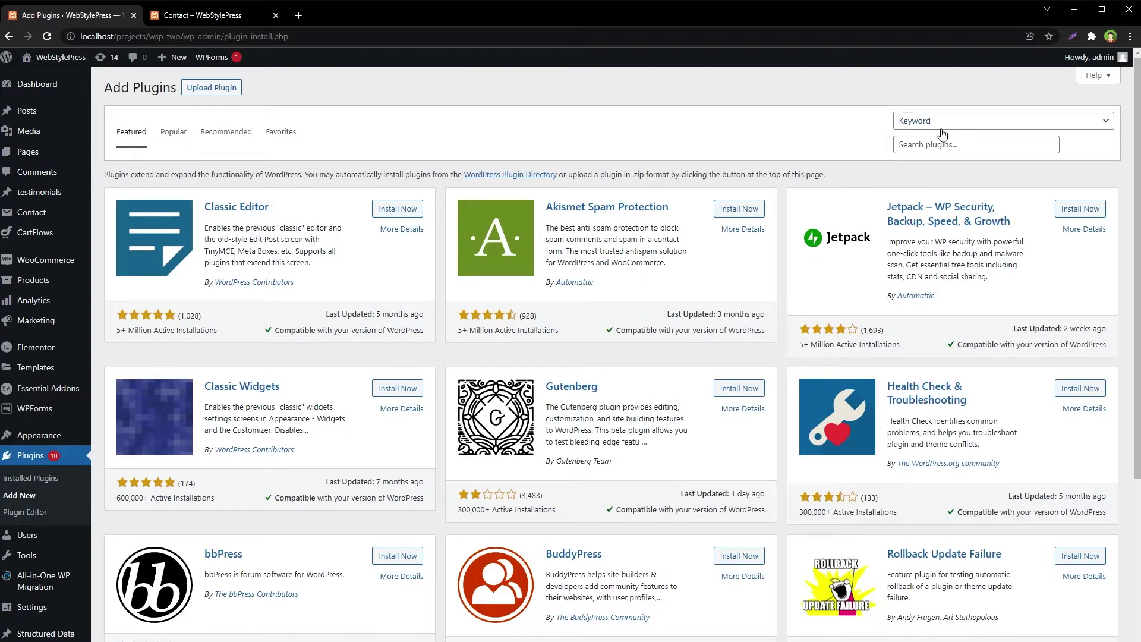
Search the plugins available for installation for "Controls for Contact Form 7" and copy the search term
{"action": "type", "text": "Controls for Contact Form 7"}
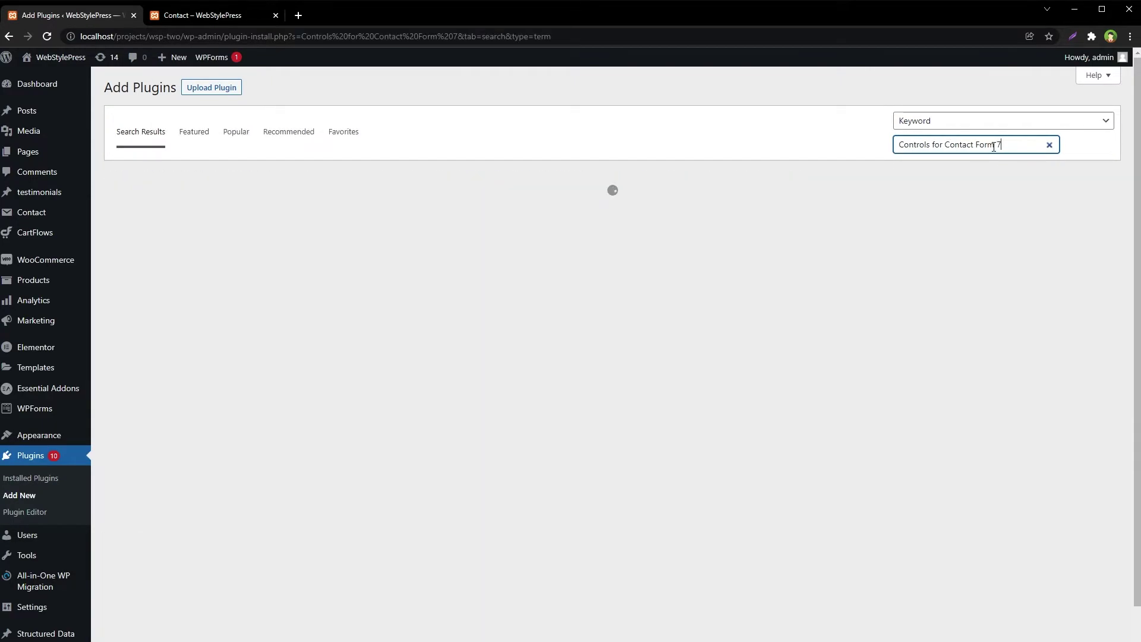
{"action": "left_click_drag", "start_coordinate": [1009, 144], "coordinate": [886, 154]}
{"action": "key", "text": "ctrl+c"}
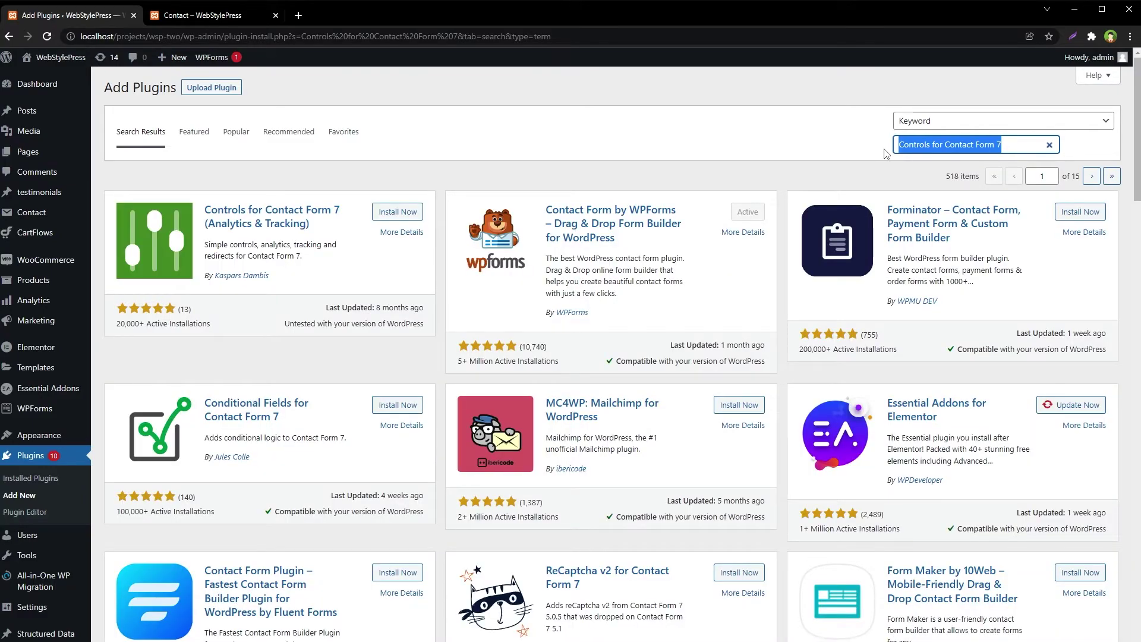
Install and activate Controls for Contact Form 7, and locate it in the installed plugins list using the copied name
{"action": "left_click", "coordinate": [392, 215]}
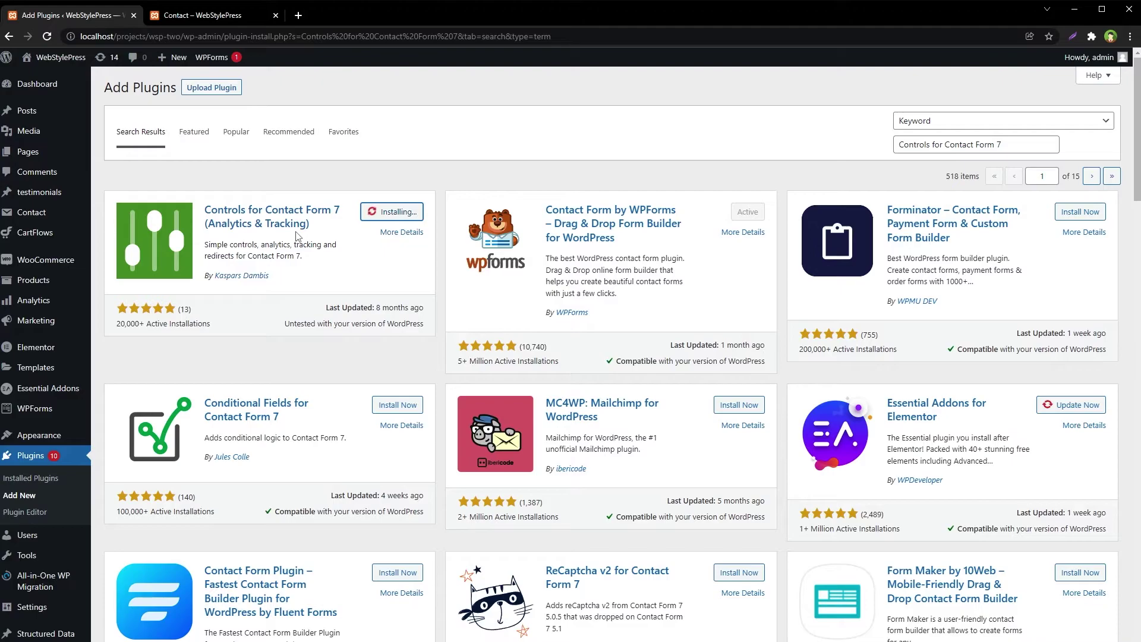
{"action": "left_click", "coordinate": [402, 211]}
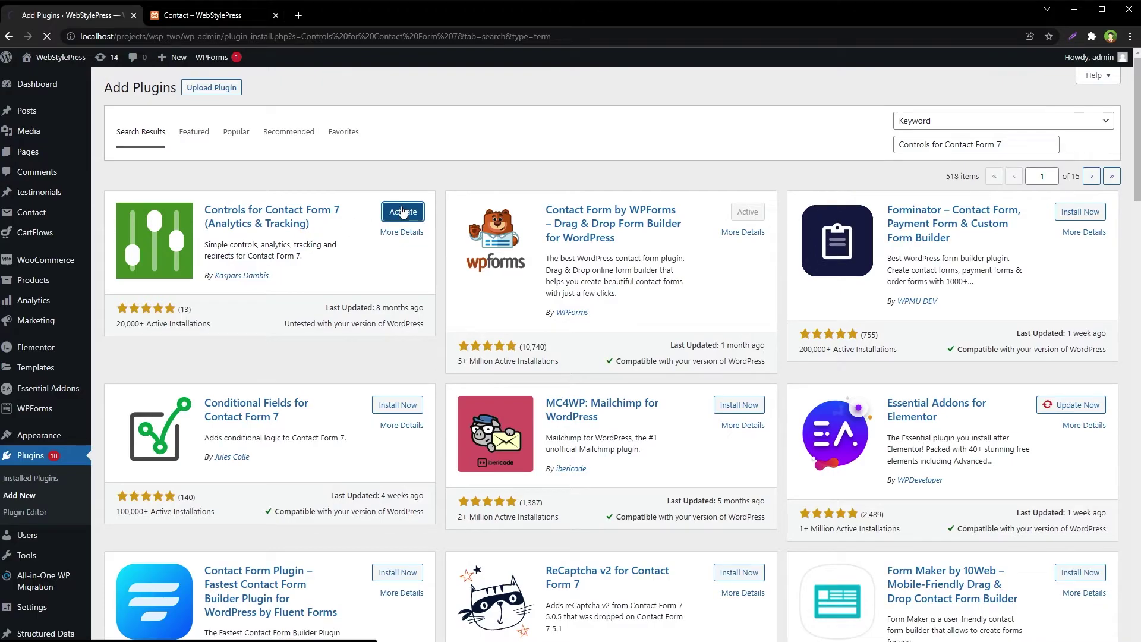
{"action": "key", "text": "ctrl+f"}
{"action": "key", "text": "ctrl+v"}
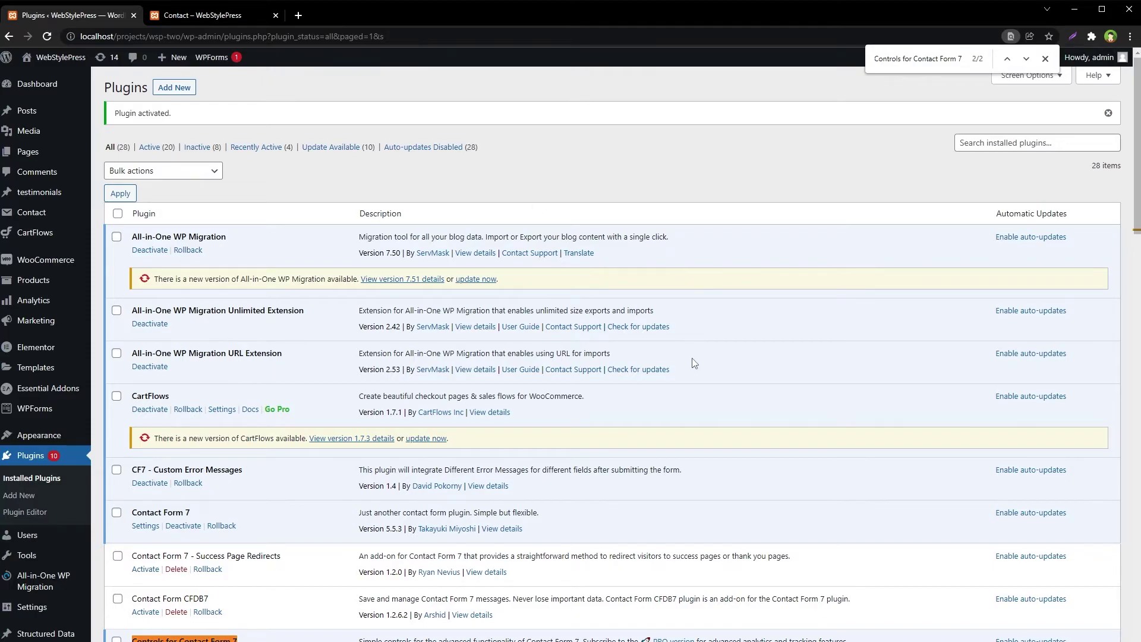
{"action": "key", "text": "Return"}
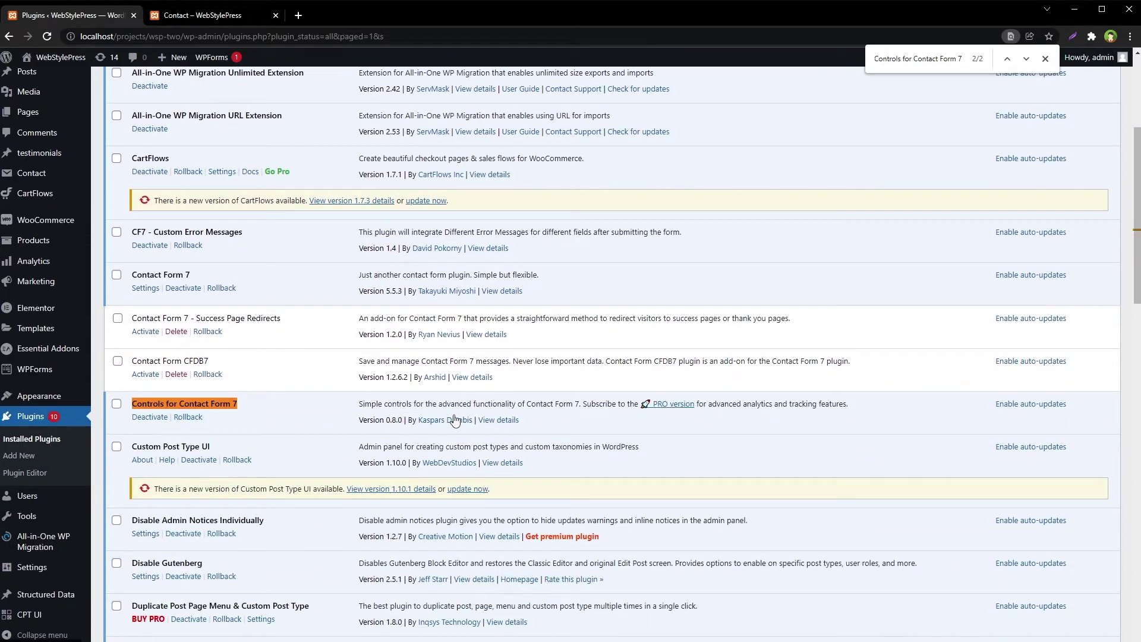
{"action": "key", "text": "Escape"}
Open Contact form 1 for editing and bring up its Customize settings at the success redirect option
{"action": "mouse_move", "coordinate": [38, 176]}
{"action": "left_click", "coordinate": [126, 179]}
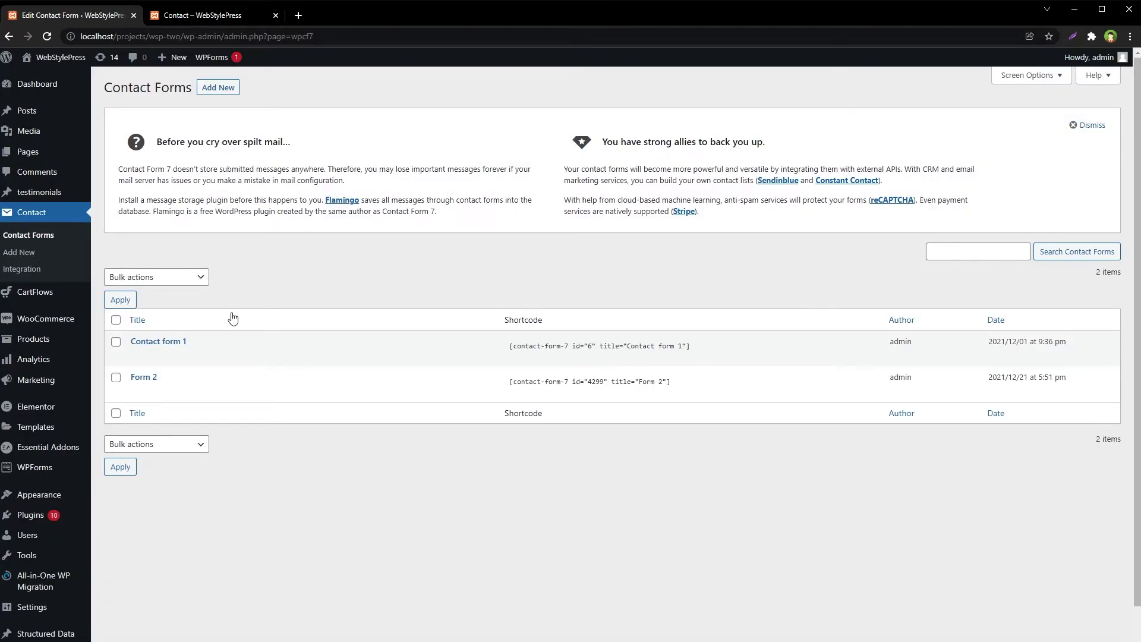
{"action": "left_click", "coordinate": [137, 356]}
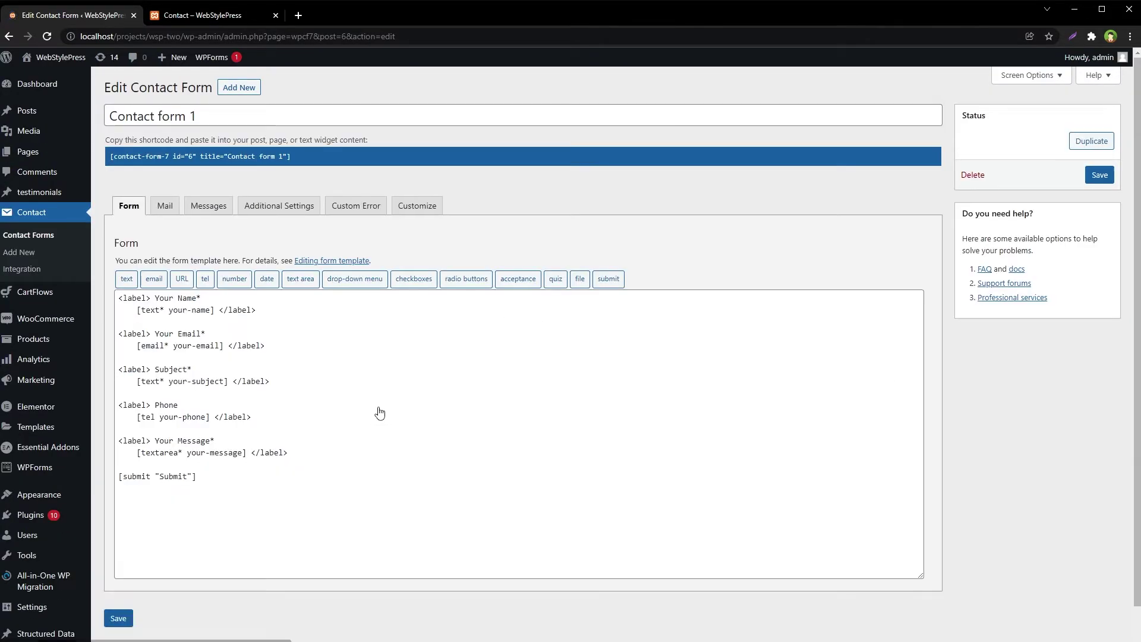
{"action": "left_click", "coordinate": [418, 209]}
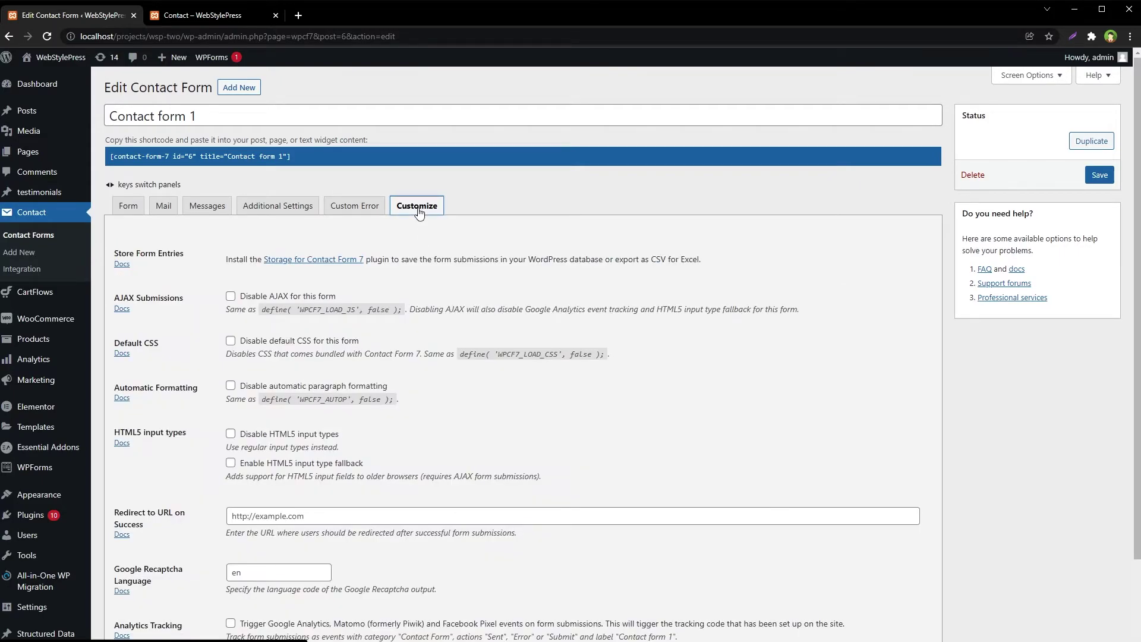
{"action": "scroll", "coordinate": [419, 211], "scroll_direction": "down", "scroll_amount": 2}
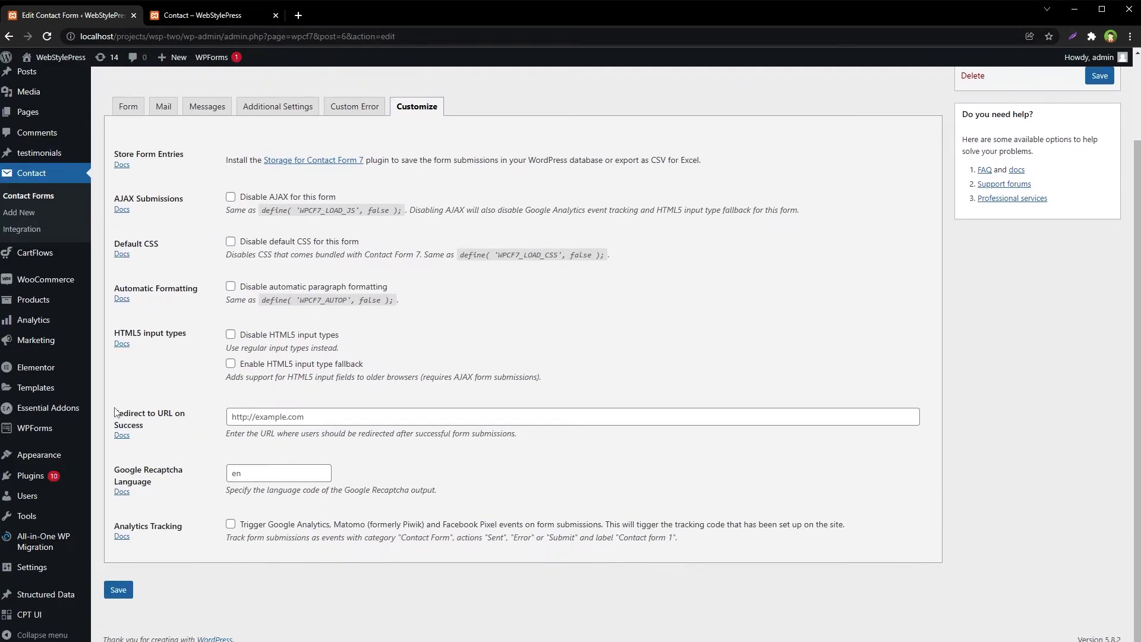
{"action": "left_click", "coordinate": [282, 420]}
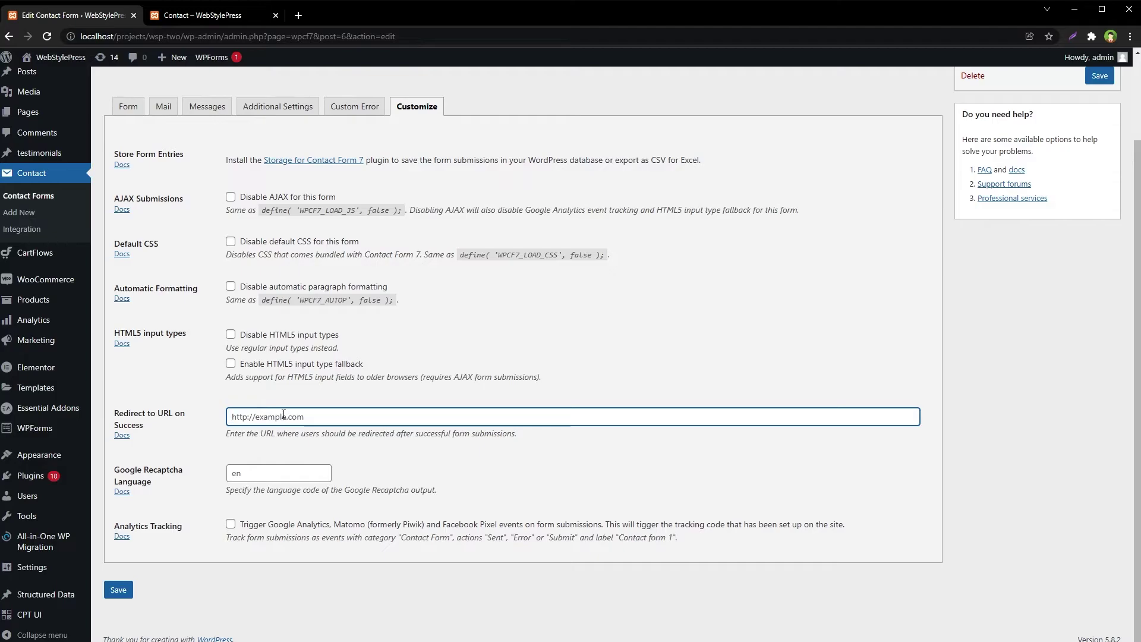
{"action": "type", "text": "http://localhost/projects/wsp-two/contact/"}
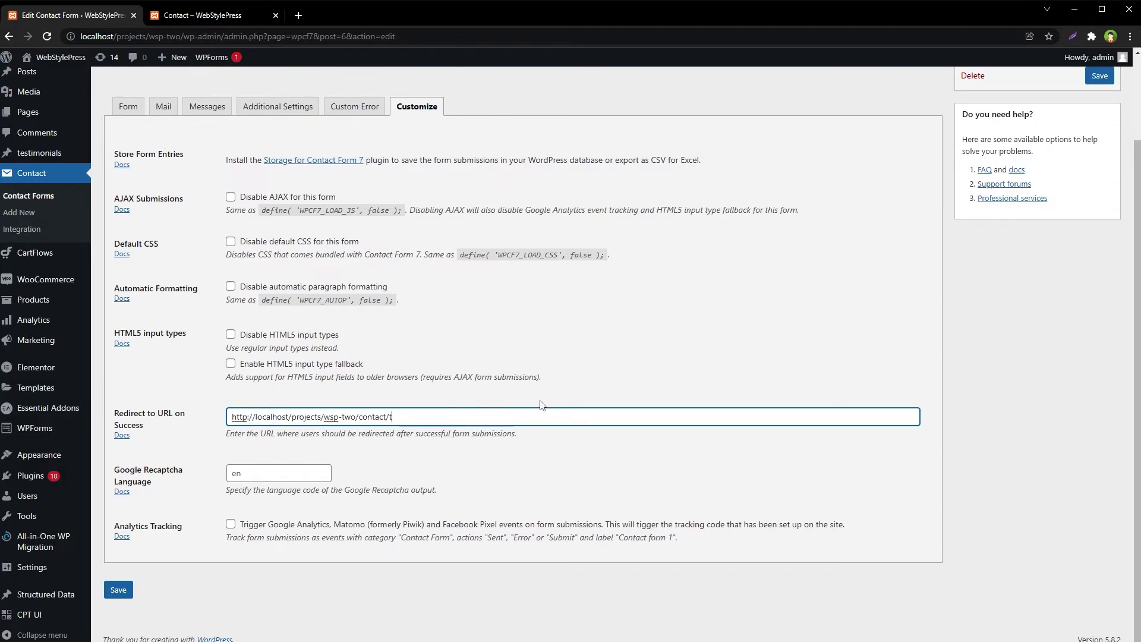
{"action": "type", "text": "thank-you/"}
{"action": "double_click", "coordinate": [365, 416]}
{"action": "key", "text": "BackSpace"}
{"action": "key", "text": "BackSpace"}
{"action": "left_click_drag", "start_coordinate": [359, 417], "coordinate": [206, 420]}
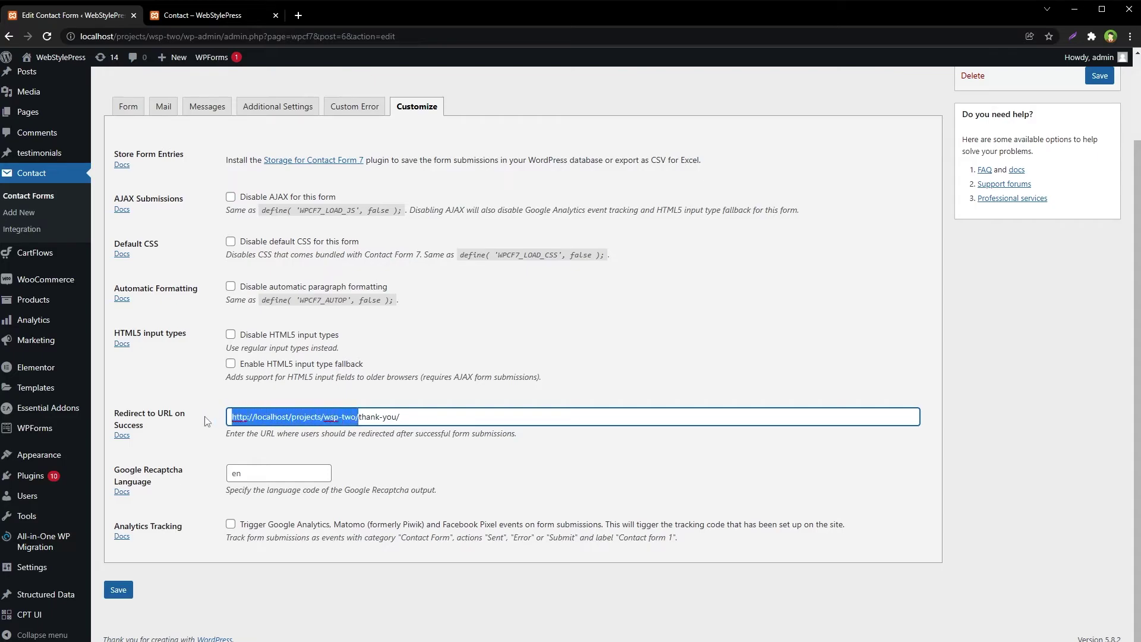
{"action": "left_click", "coordinate": [398, 423]}
{"action": "left_click_drag", "start_coordinate": [359, 417], "coordinate": [433, 421]}
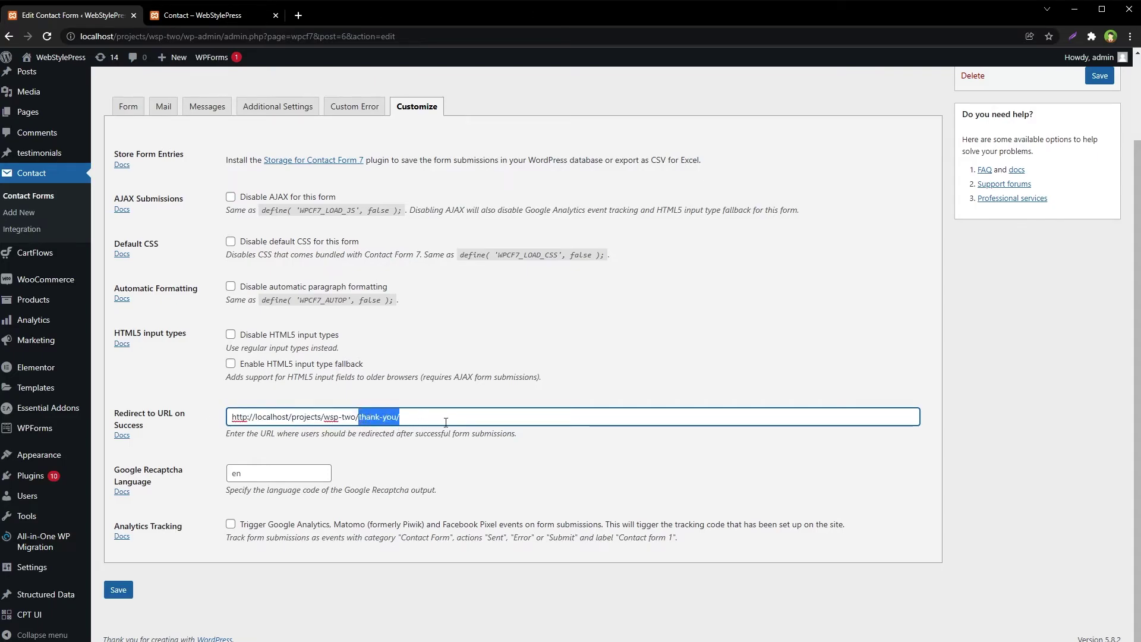
Save the success redirect URL in Contact form 1 and reload the site's Contact page
{"action": "left_click", "coordinate": [118, 589]}
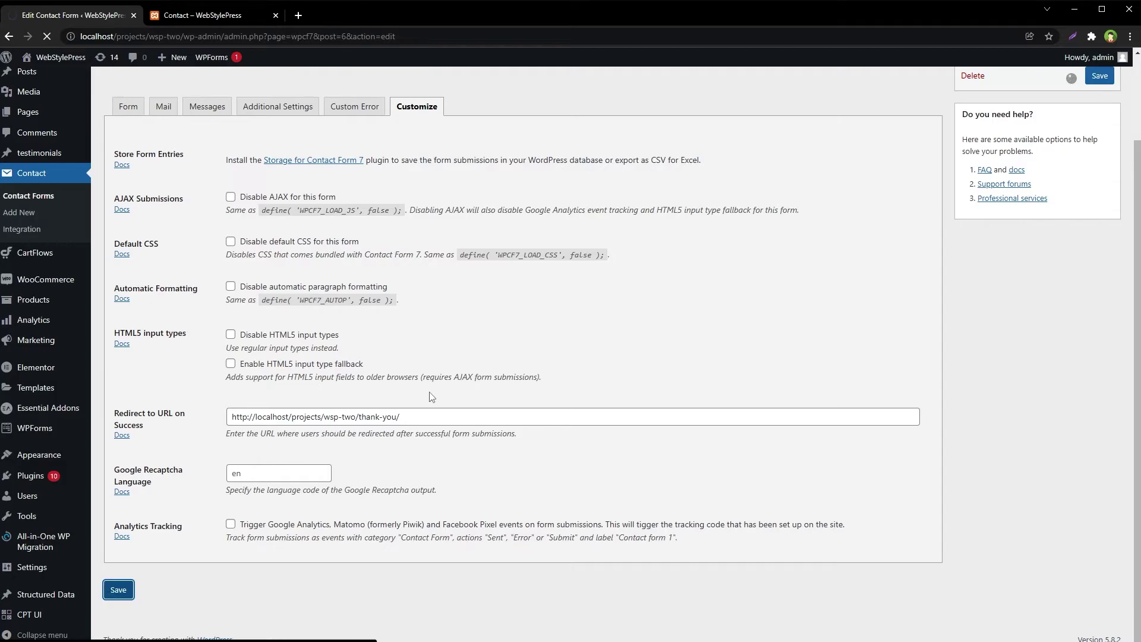
{"action": "left_click", "coordinate": [244, 23]}
{"action": "key", "text": "Return"}
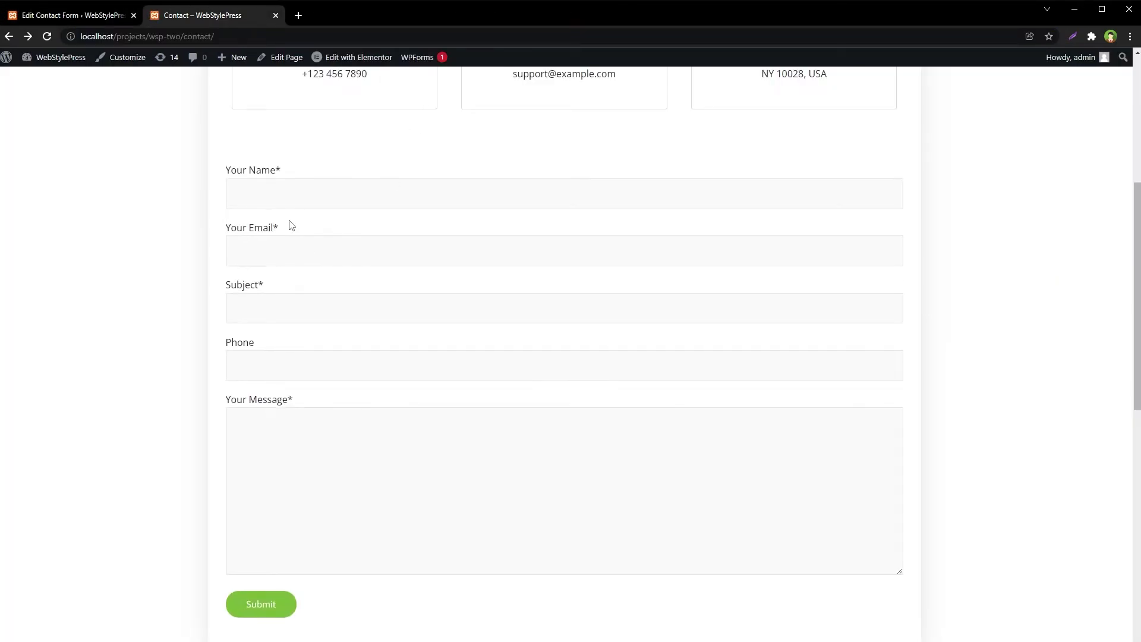
Submit the contact form with "test" as name, subject and message plus a test email address, and go back to the Contact page
{"action": "type", "text": "test"}
{"action": "key", "text": "Tab"}
{"action": "type", "text": "test@test.com"}
{"action": "key", "text": "Tab"}
{"action": "type", "text": "test"}
{"action": "key", "text": "Tab"}
{"action": "key", "text": "Tab"}
{"action": "type", "text": "test"}
{"action": "left_click", "coordinate": [294, 604]}
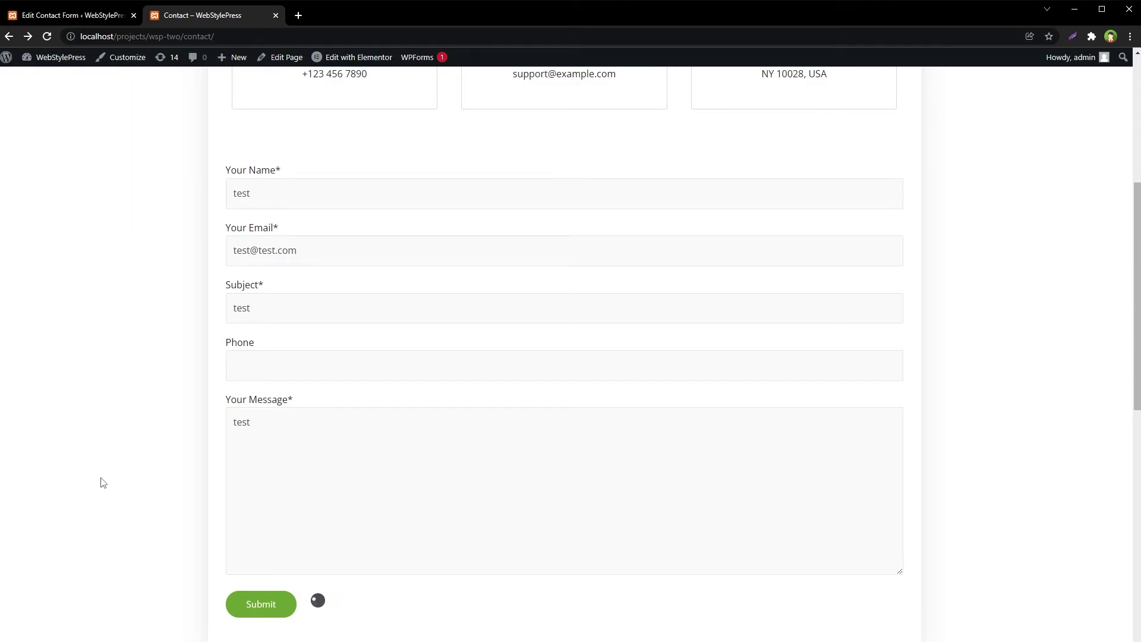
{"action": "scroll", "coordinate": [101, 482], "scroll_direction": "down", "scroll_amount": 1}
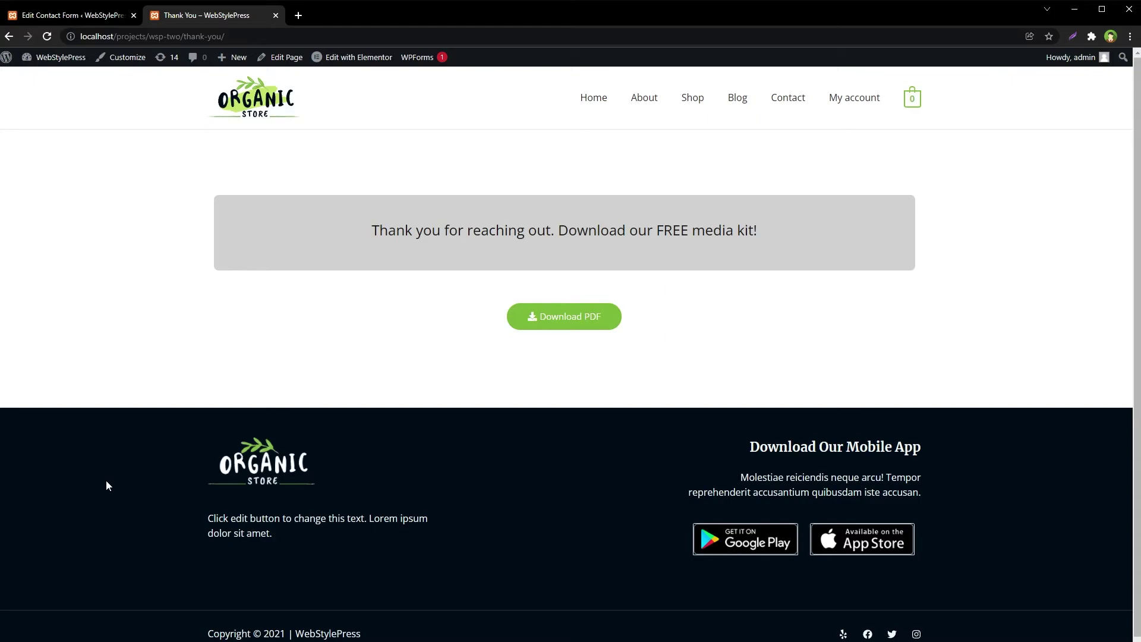
{"action": "key", "text": "alt+Left"}
{"action": "key", "text": "ctrl+l"}
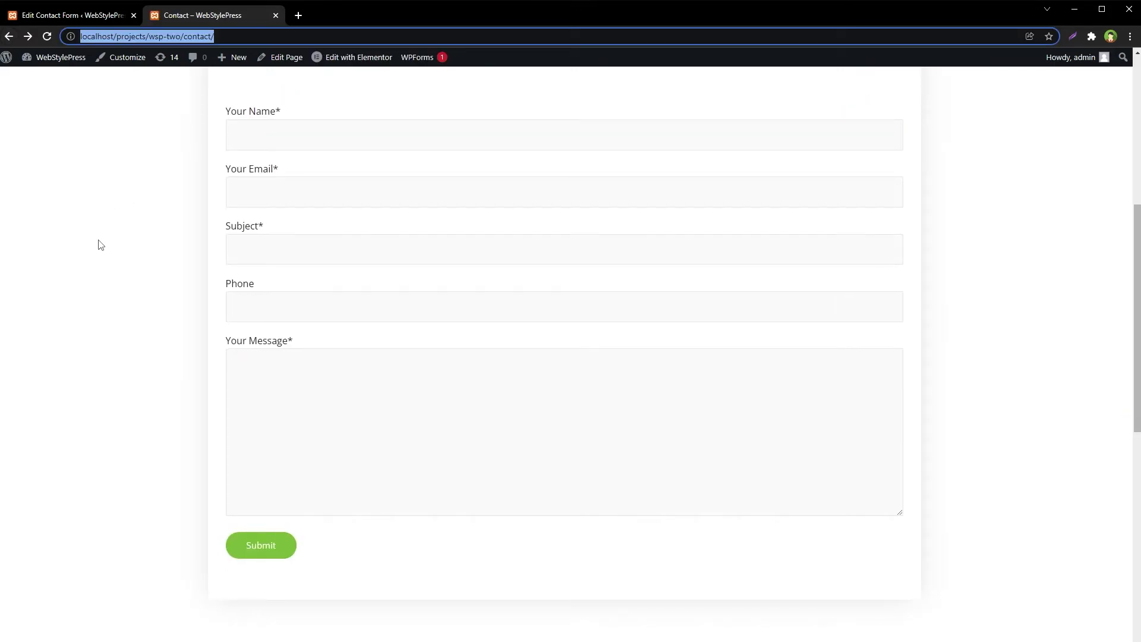
Find Controls for Contact Form 7 among the installed plugins by searching for "controls", and deactivate it
{"action": "left_click", "coordinate": [85, 17]}
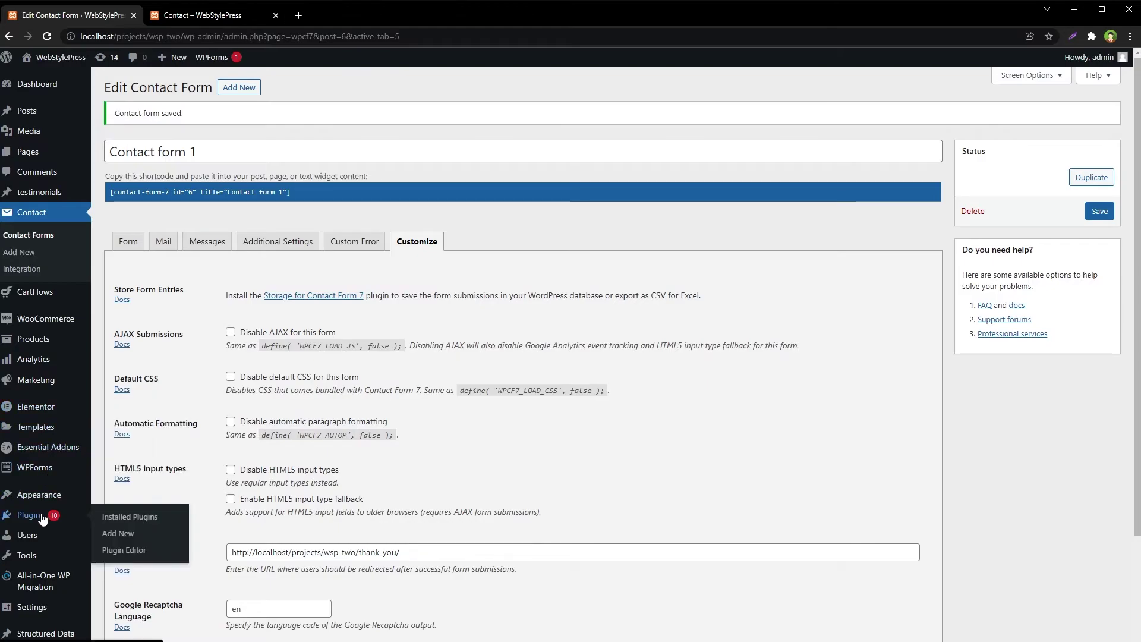
{"action": "left_click", "coordinate": [116, 516]}
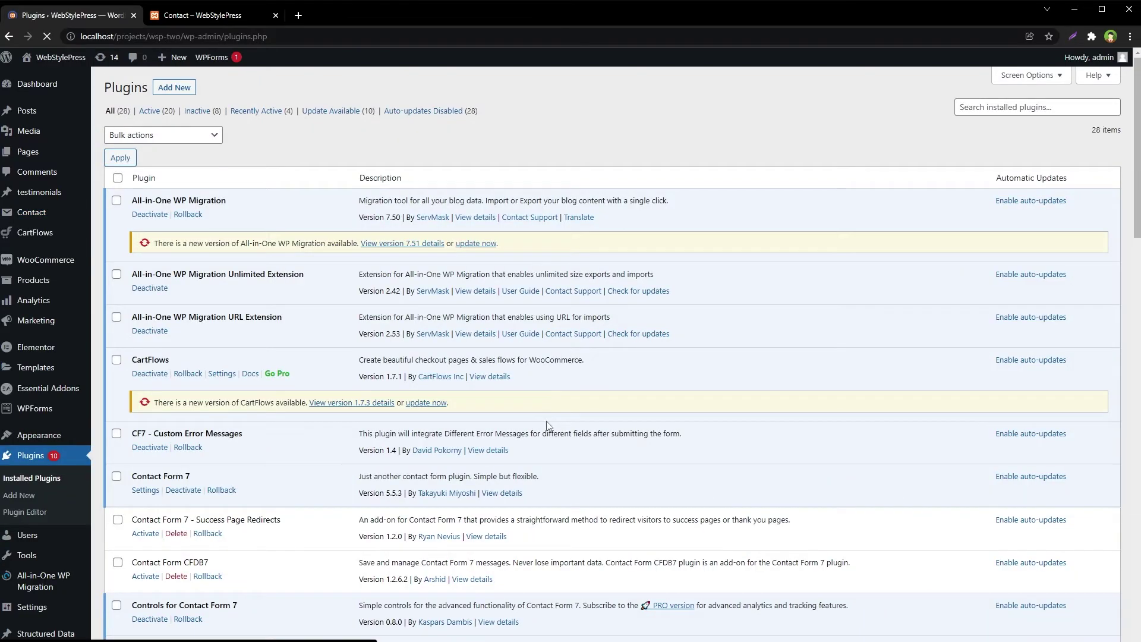
{"action": "key", "text": "ctrl+f"}
{"action": "key", "text": "Return"}
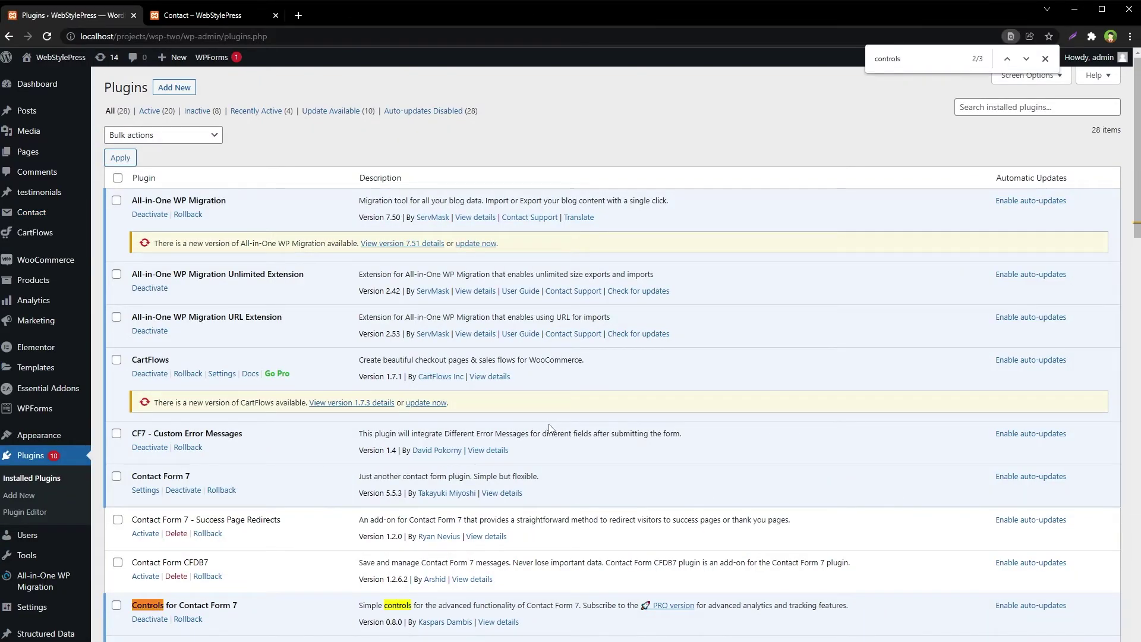
{"action": "scroll", "coordinate": [557, 621], "scroll_direction": "down", "scroll_amount": 4}
{"action": "left_click", "coordinate": [140, 384]}
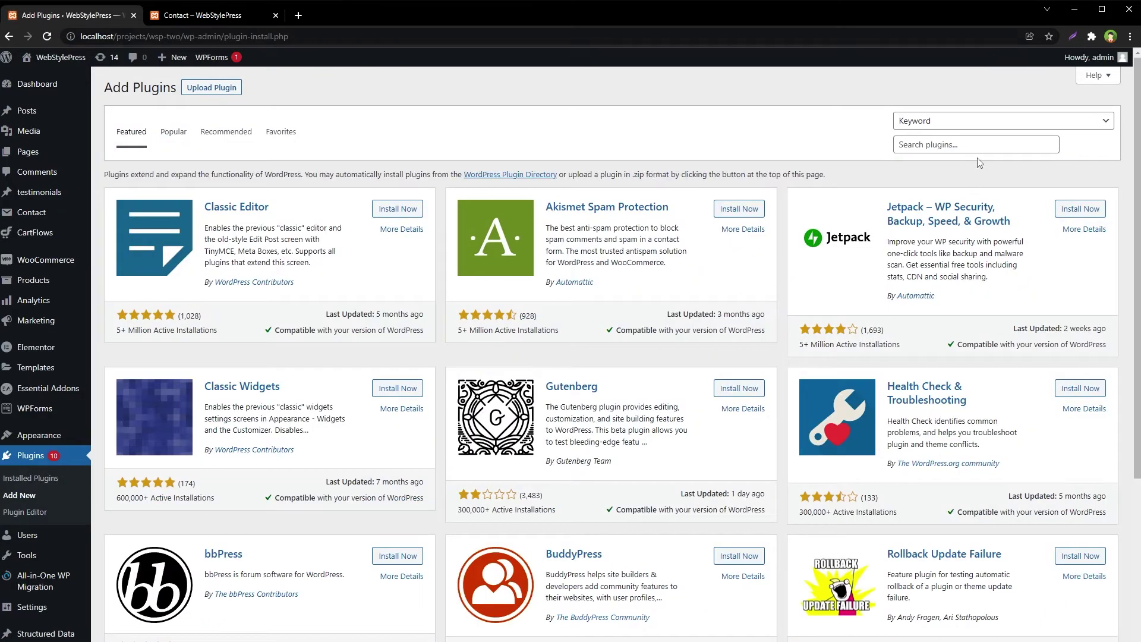
Search the plugins available for installation for "Redirection for Contact Form 7", and install and activate that plugin
{"action": "left_click", "coordinate": [987, 144]}
{"action": "type", "text": "Redirection for Contact Form 7"}
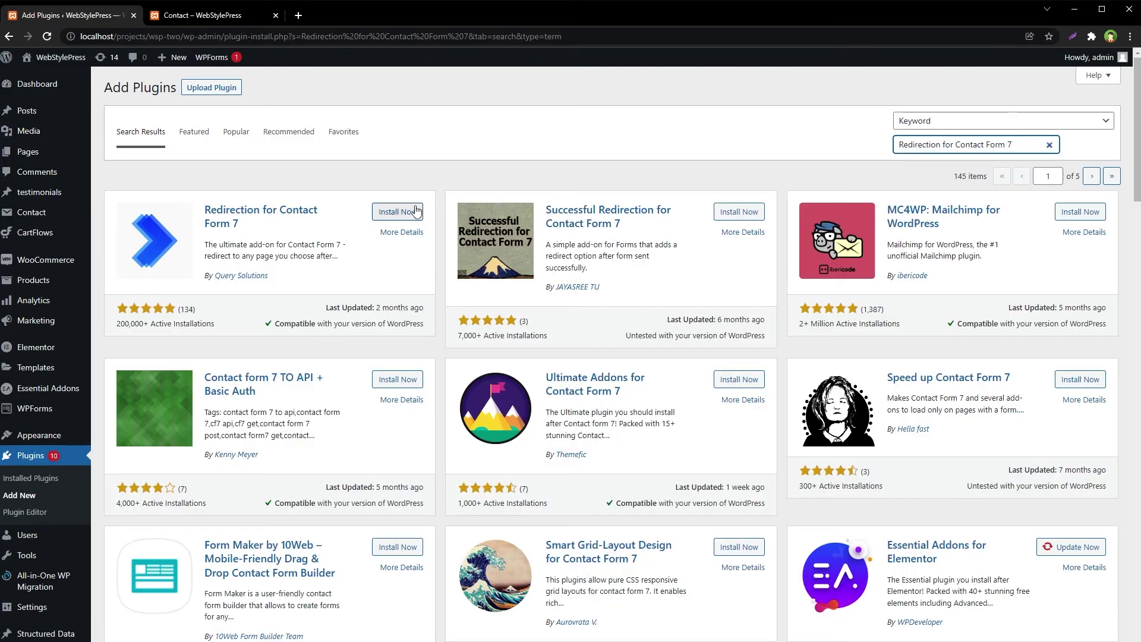
{"action": "left_click", "coordinate": [399, 212]}
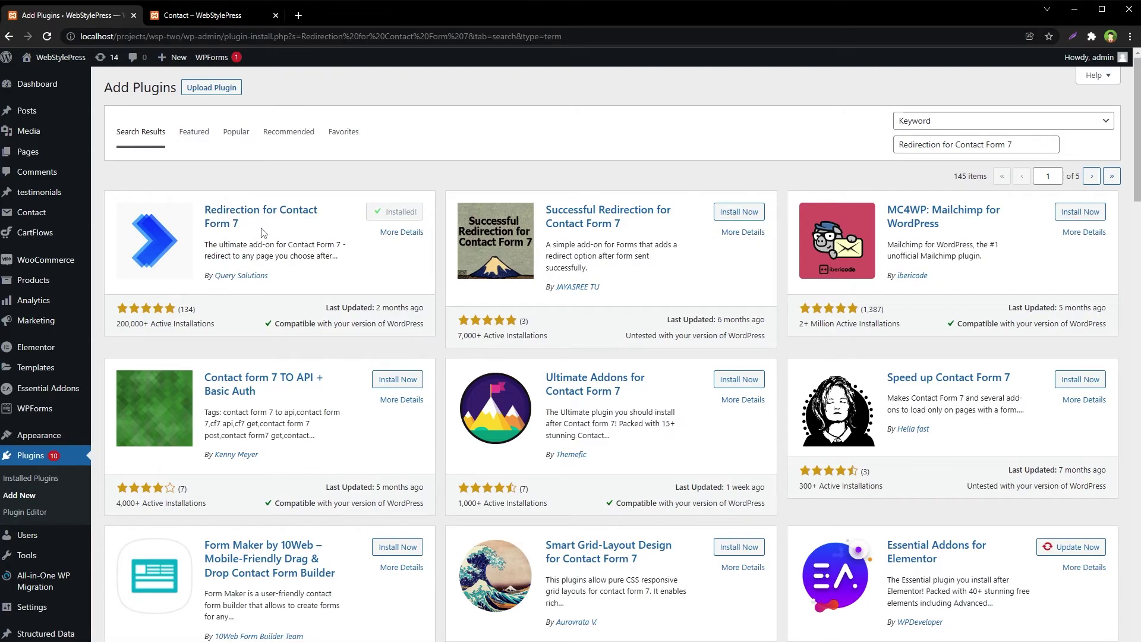
{"action": "left_click", "coordinate": [392, 216]}
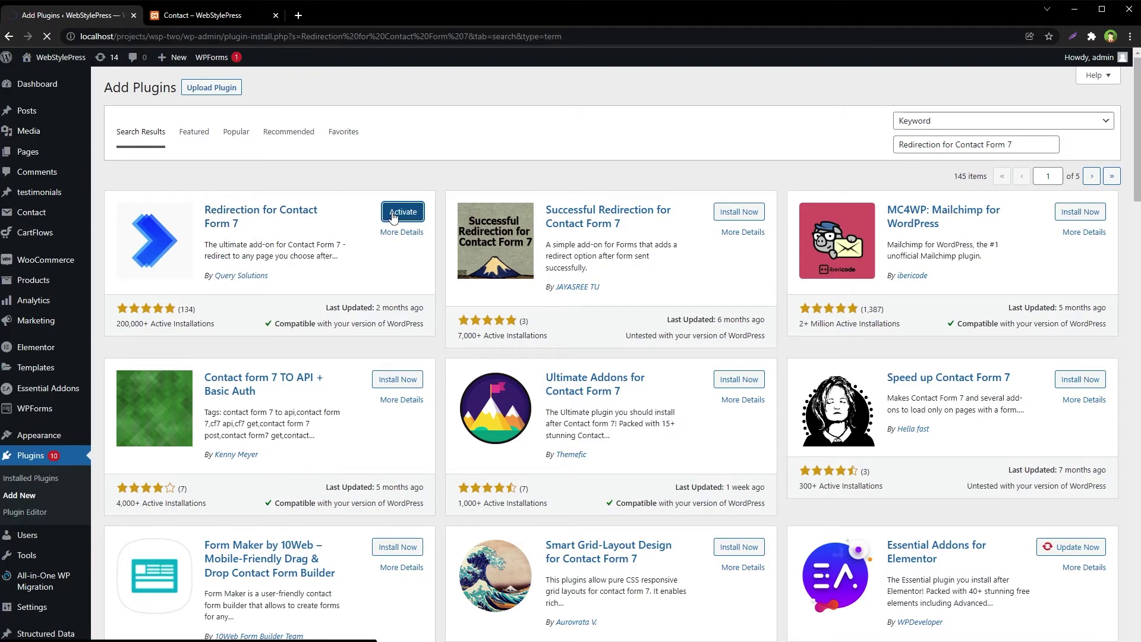
Locate Redirection for Contact Form 7 in the installed plugins list by searching the page for its name
{"action": "key", "text": "ctrl+f"}
{"action": "type", "text": "Redirection for Contact Form 7"}
{"action": "key", "text": "Return"}
{"action": "key", "text": "Return"}
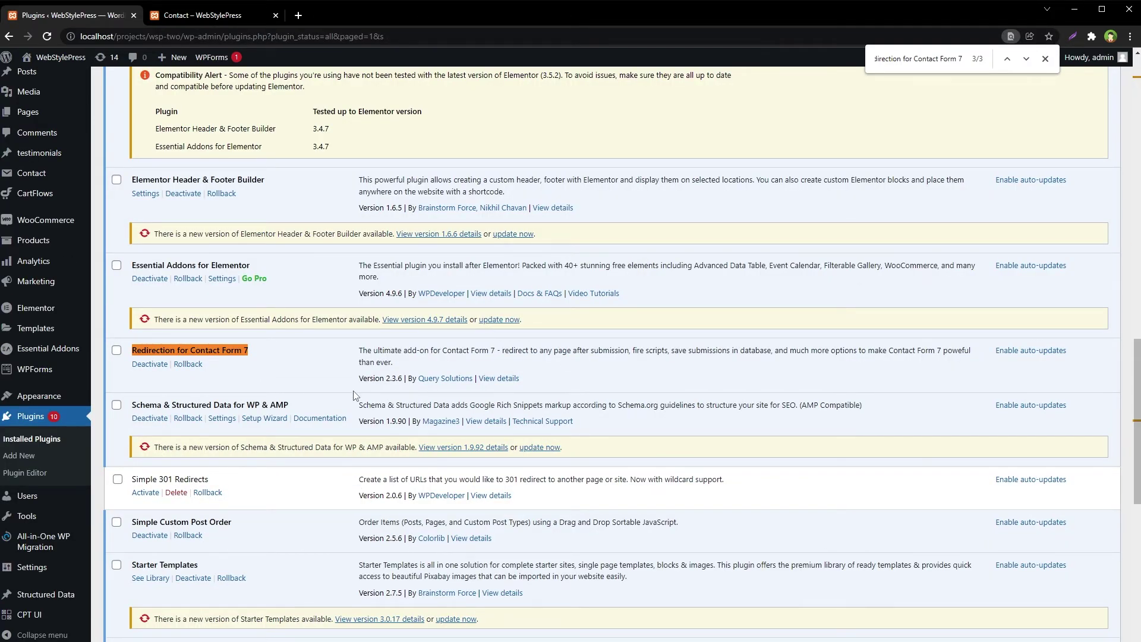
{"action": "key", "text": "Escape"}
Open Contact form 1 for editing and bring up its submission Actions settings
{"action": "scroll", "coordinate": [100, 278], "scroll_direction": "up", "scroll_amount": 7}
{"action": "mouse_move", "coordinate": [77, 212]}
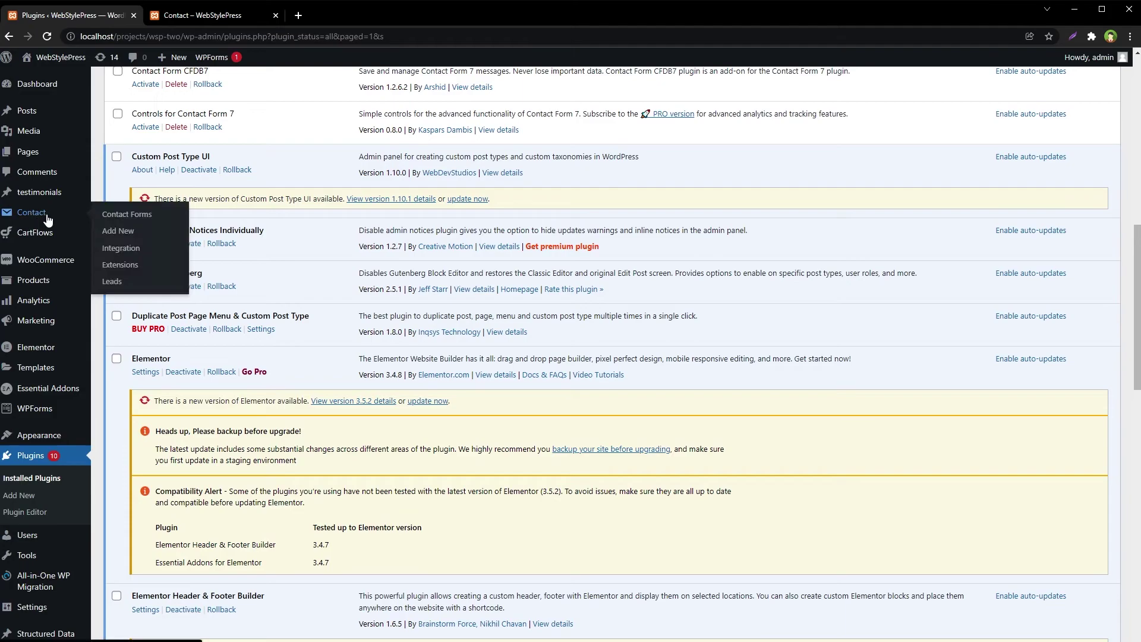
{"action": "left_click", "coordinate": [138, 216]}
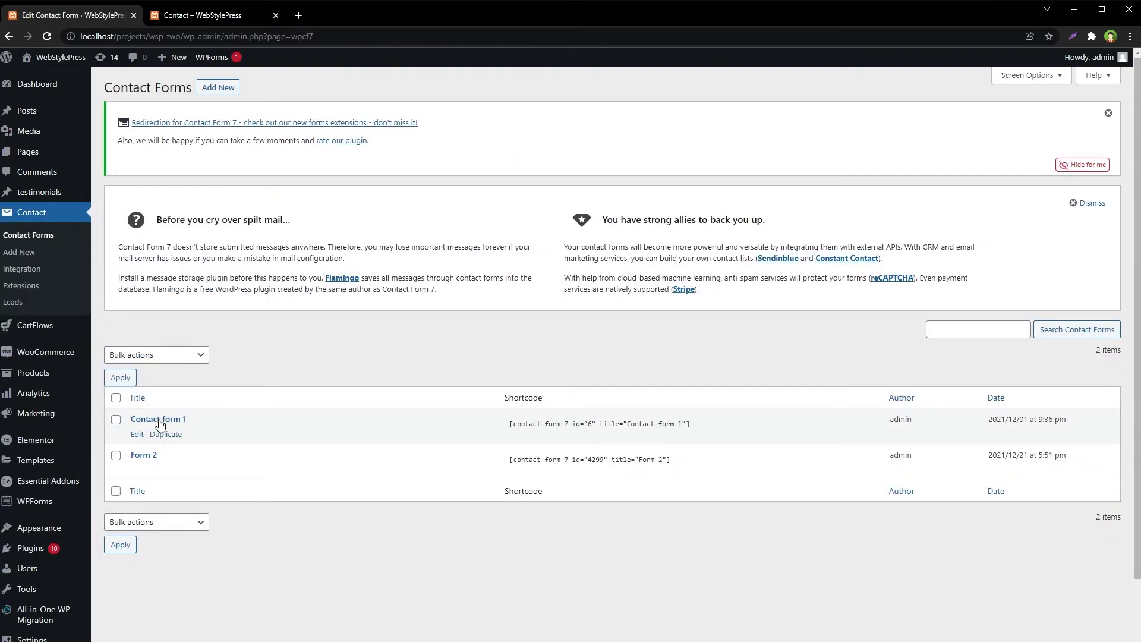
{"action": "left_click", "coordinate": [137, 434]}
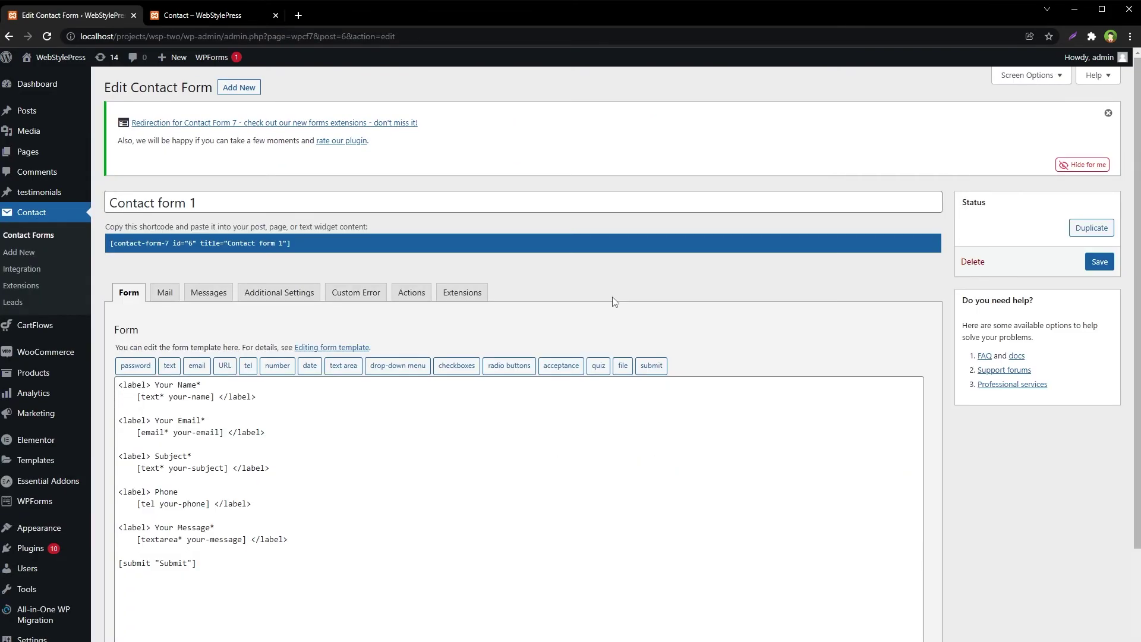
{"action": "left_click", "coordinate": [410, 297]}
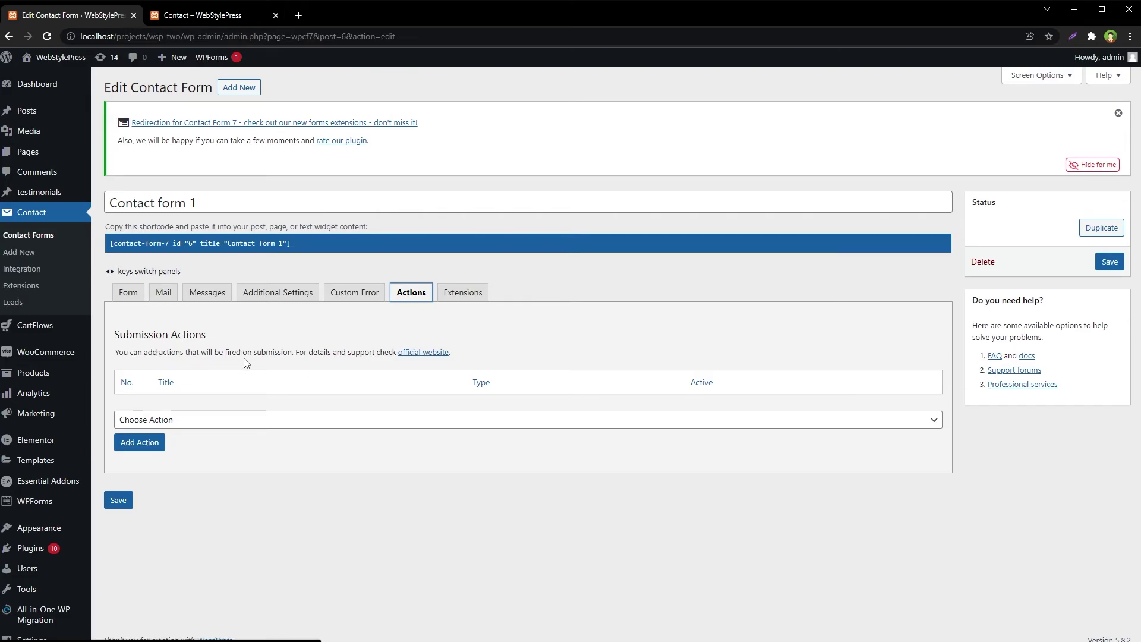
Add a Redirect submission action to Contact form 1
{"action": "left_click", "coordinate": [255, 427]}
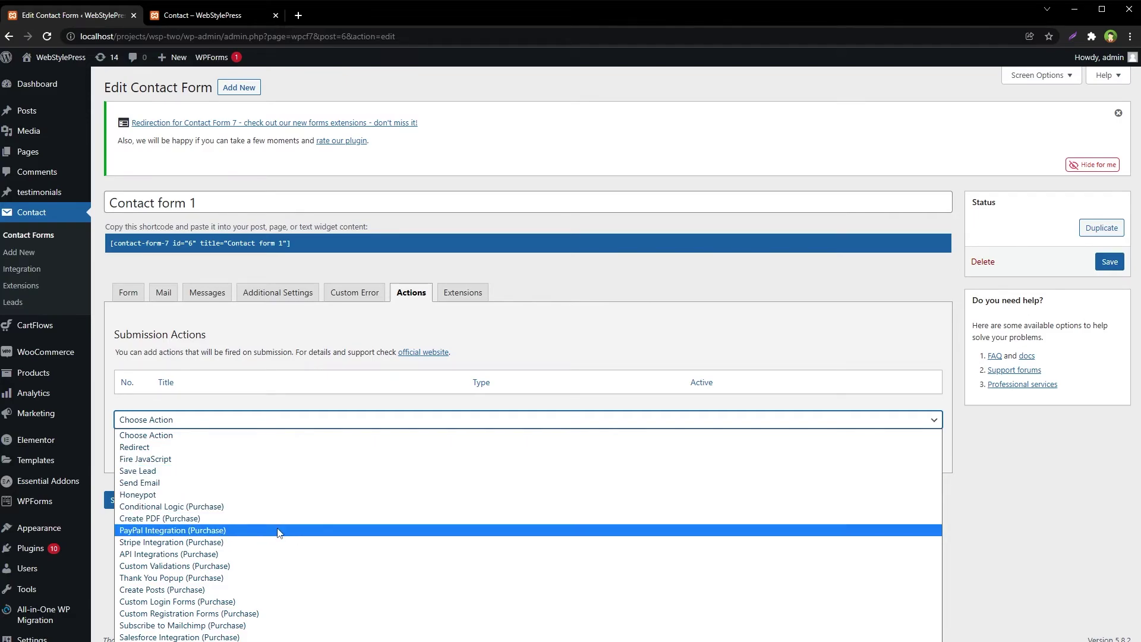
{"action": "left_click", "coordinate": [285, 449]}
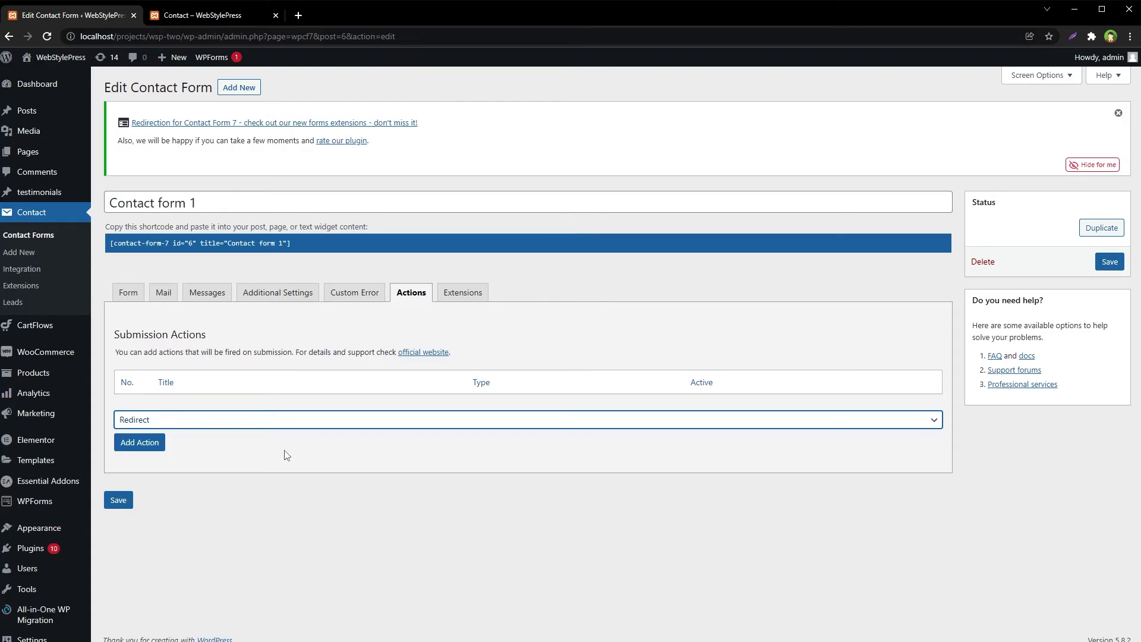
{"action": "left_click", "coordinate": [155, 446]}
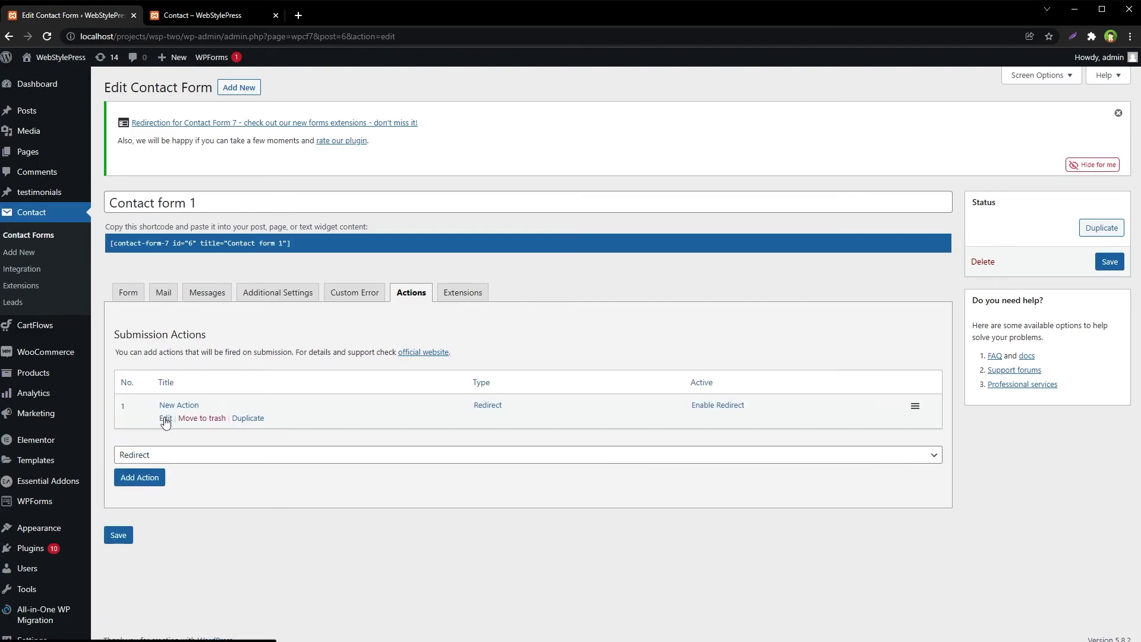
Title the new redirect rule "Redirect to Thank You Page" and choose Thank You as its target page
{"action": "left_click", "coordinate": [165, 419]}
{"action": "scroll", "coordinate": [139, 297], "scroll_direction": "down", "scroll_amount": 3}
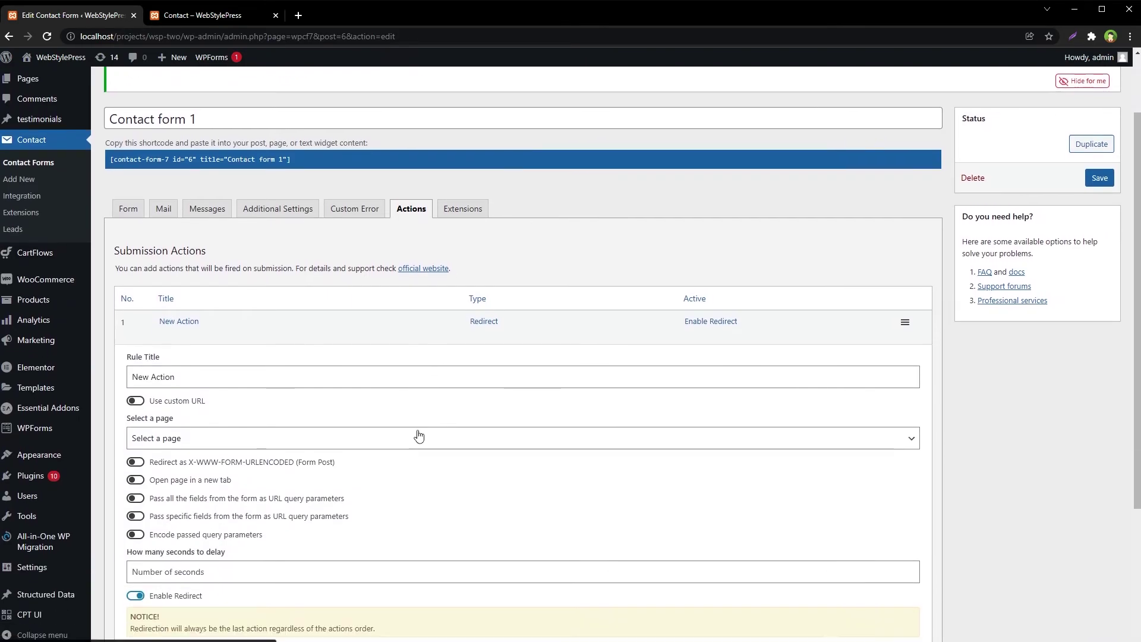
{"action": "left_click_drag", "start_coordinate": [176, 282], "coordinate": [132, 282]}
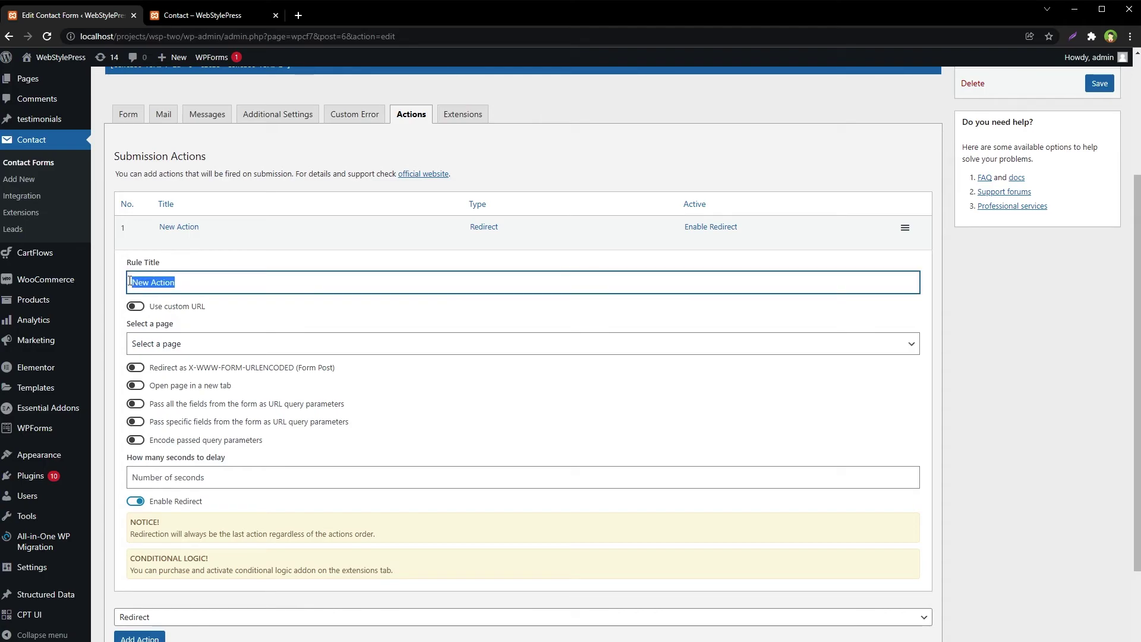
{"action": "type", "text": "Re"}
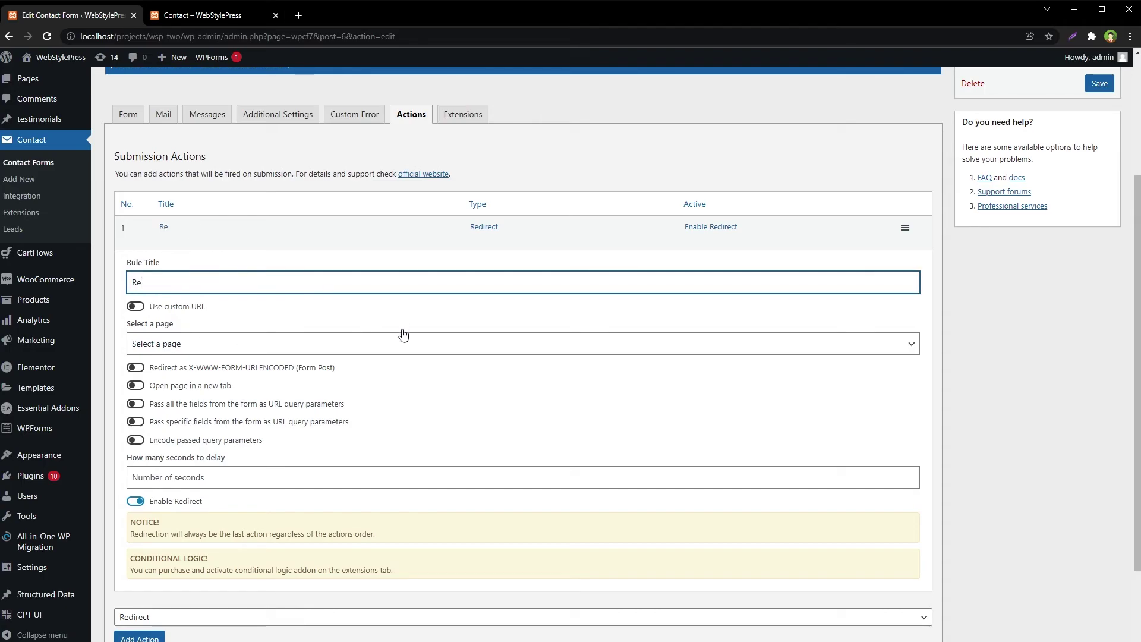
{"action": "type", "text": "direct to Thank You Page"}
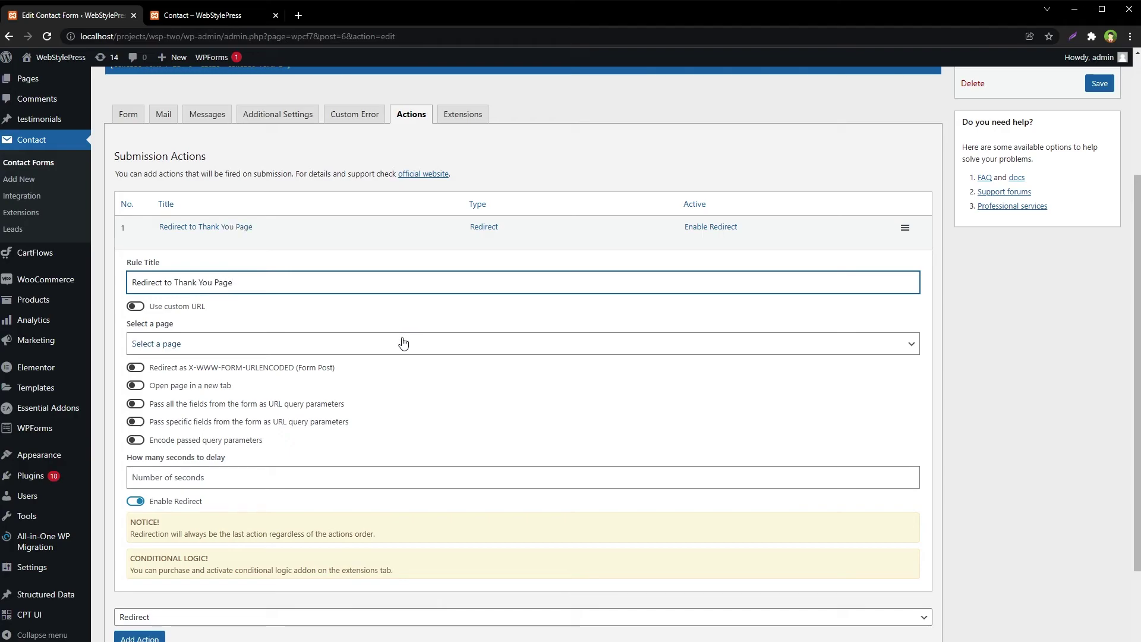
{"action": "left_click", "coordinate": [159, 338]}
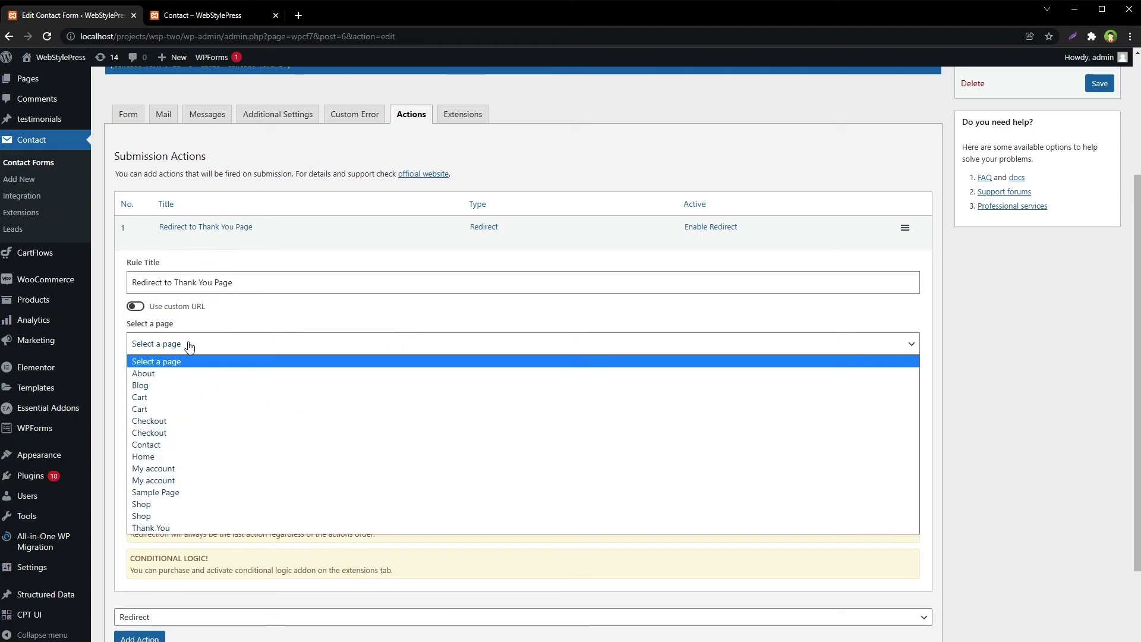
{"action": "left_click", "coordinate": [208, 528]}
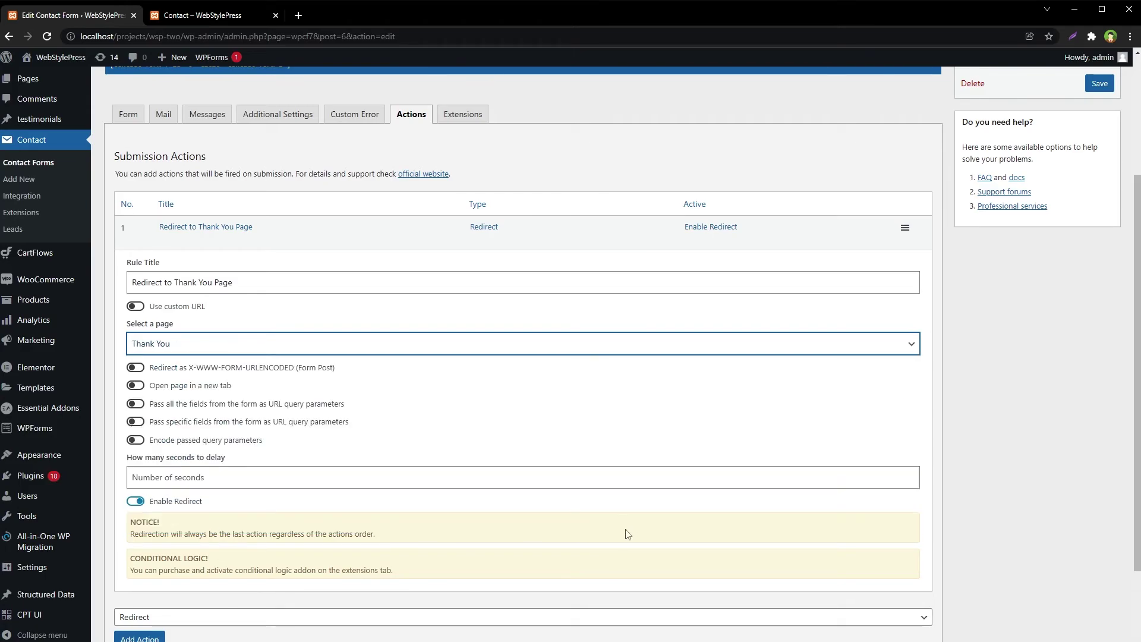
Try the redirect rule's custom URL option, turn it off again and reselect the Thank You page
{"action": "left_click", "coordinate": [136, 306]}
{"action": "left_click", "coordinate": [213, 345]}
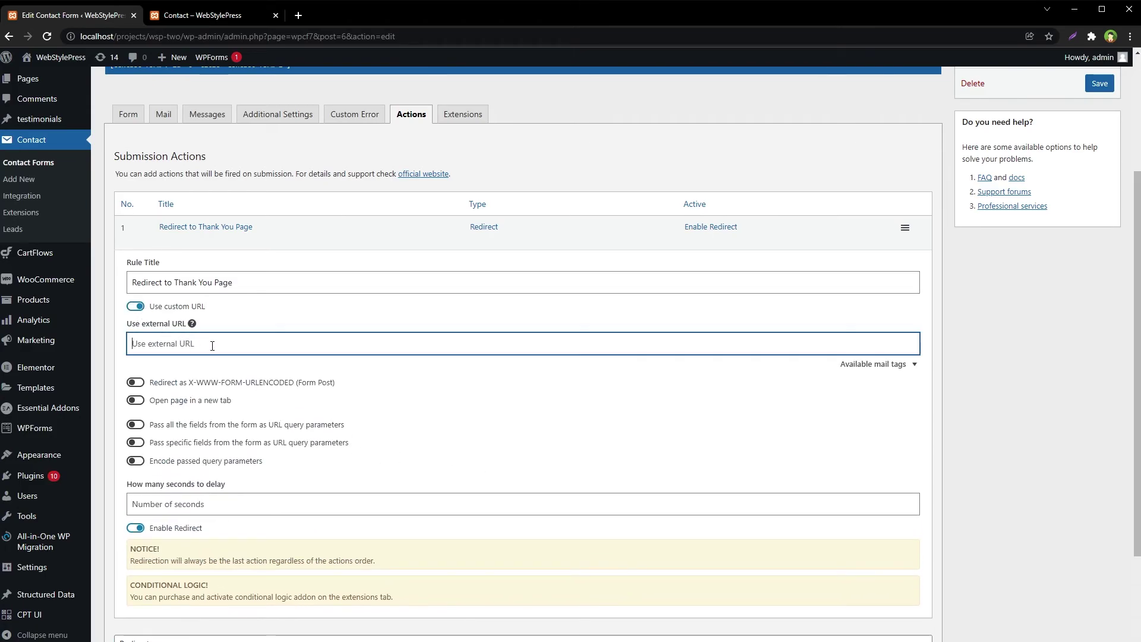
{"action": "left_click", "coordinate": [139, 306]}
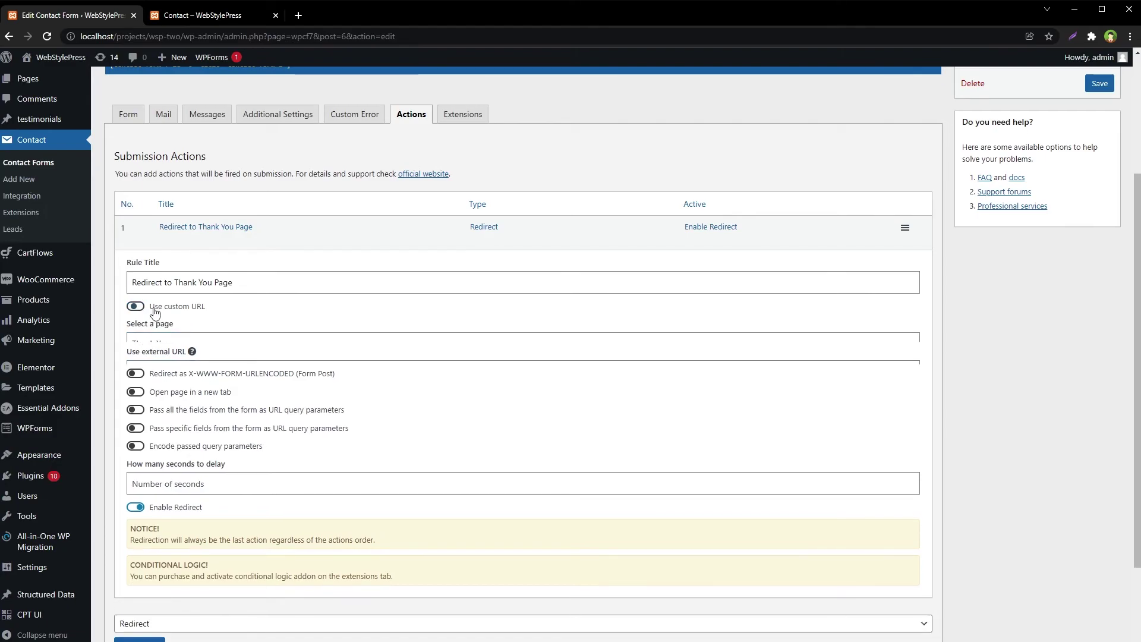
{"action": "left_click", "coordinate": [244, 345]}
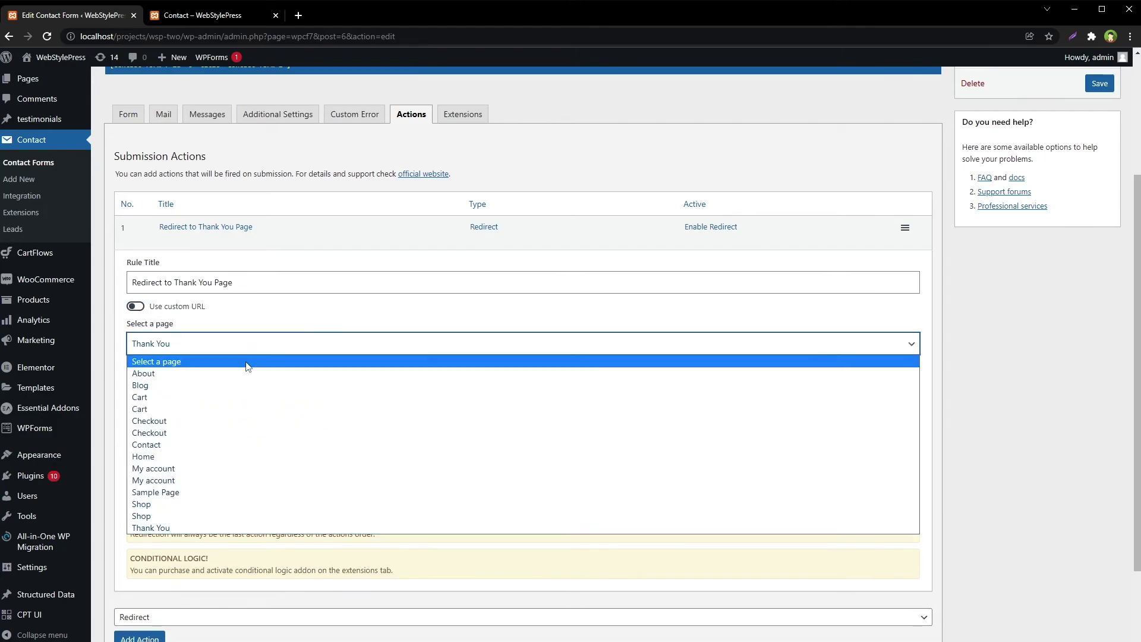
{"action": "left_click", "coordinate": [260, 526]}
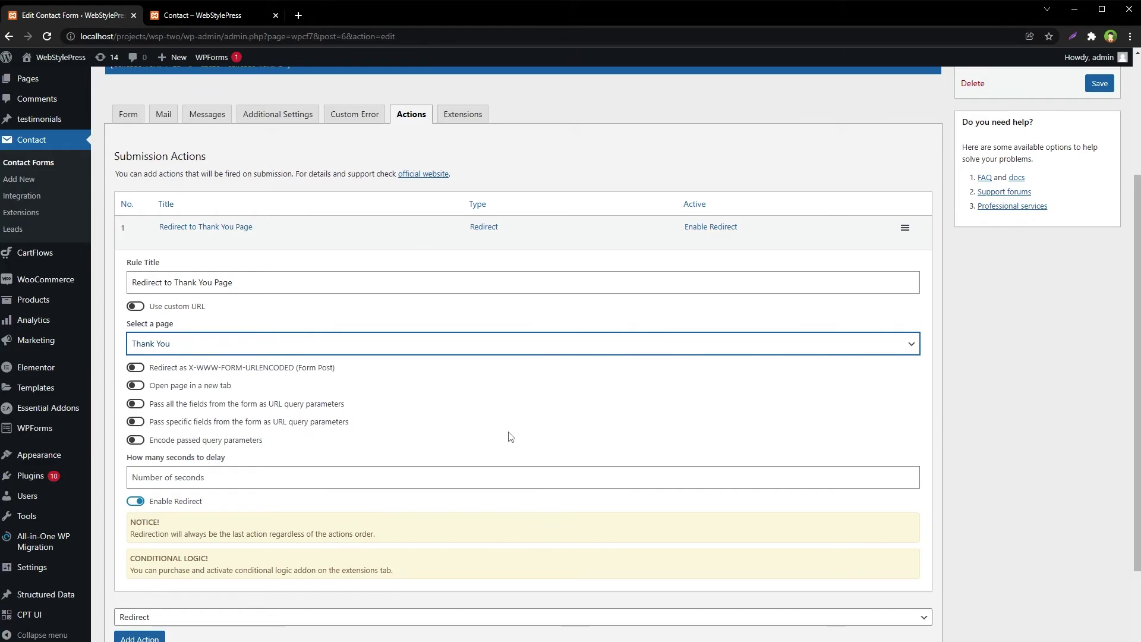
Try passing all and specific form fields as URL query parameters, turning each option off again
{"action": "left_click", "coordinate": [136, 404]}
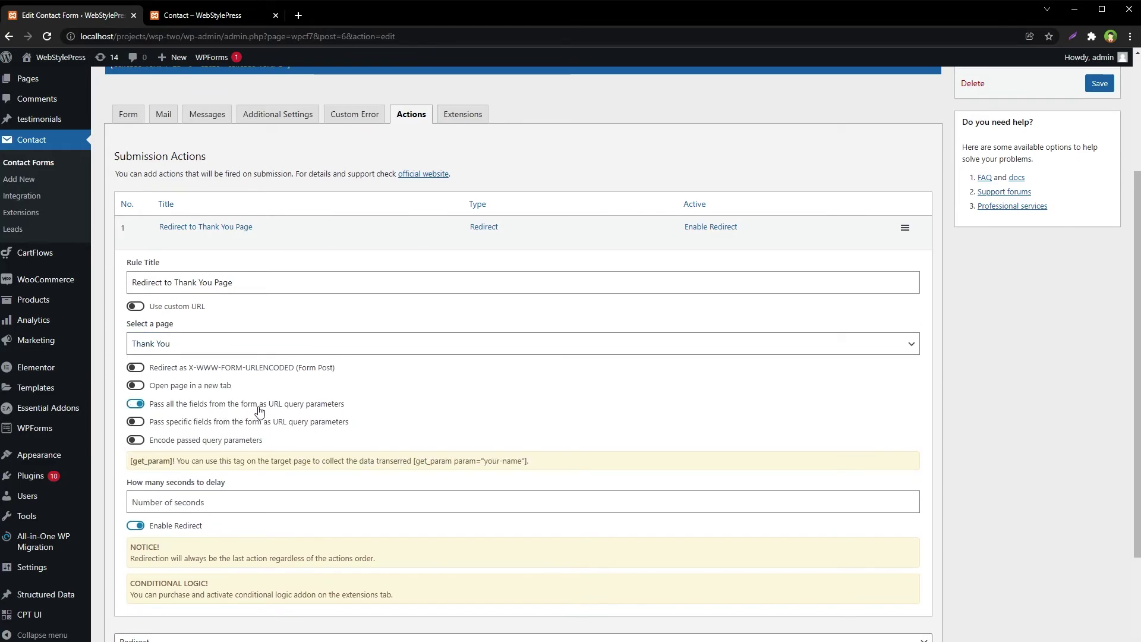
{"action": "left_click", "coordinate": [137, 405]}
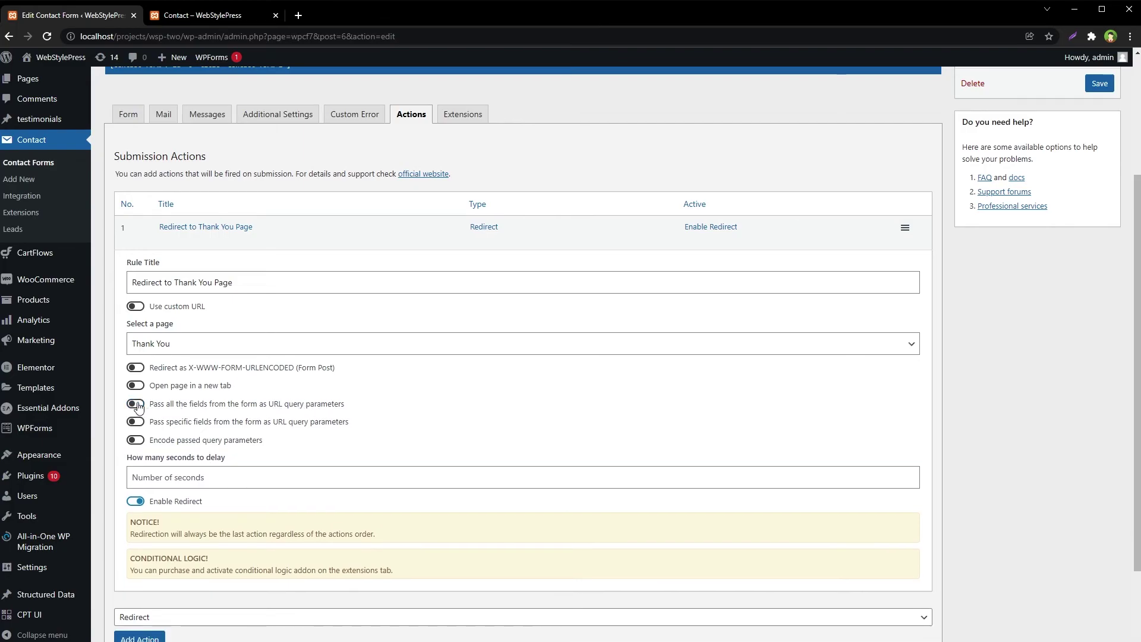
{"action": "left_click", "coordinate": [136, 422]}
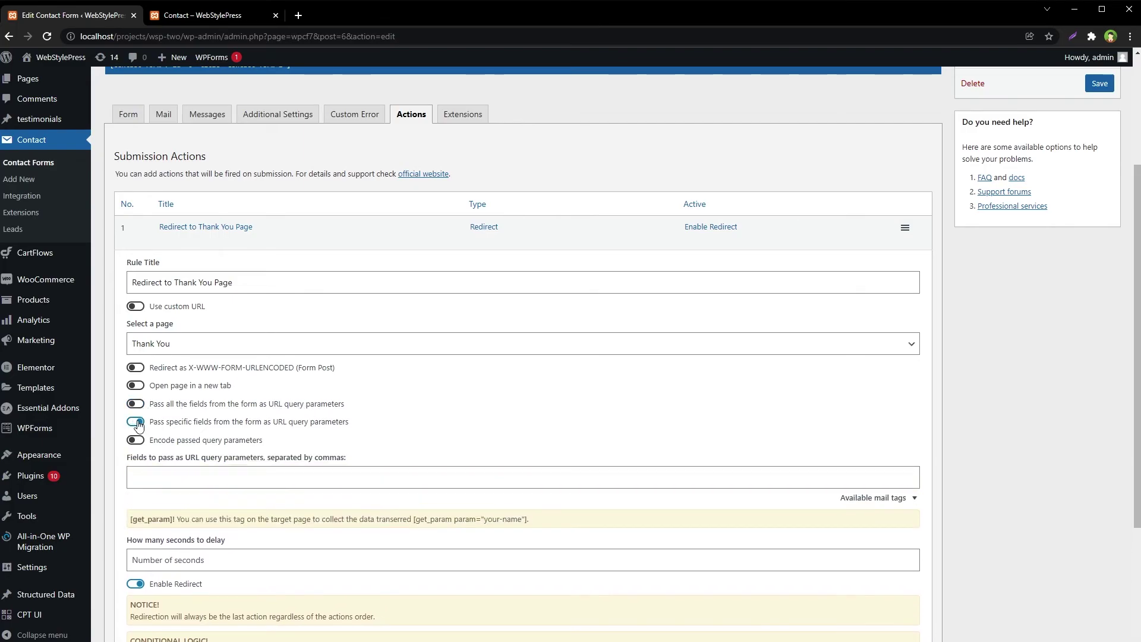
{"action": "left_click", "coordinate": [136, 422]}
Save Contact form 1 with its redirect action and reload the site's Contact page
{"action": "scroll", "coordinate": [1044, 410], "scroll_direction": "up", "scroll_amount": 3}
{"action": "scroll", "coordinate": [1046, 462], "scroll_direction": "down", "scroll_amount": 5}
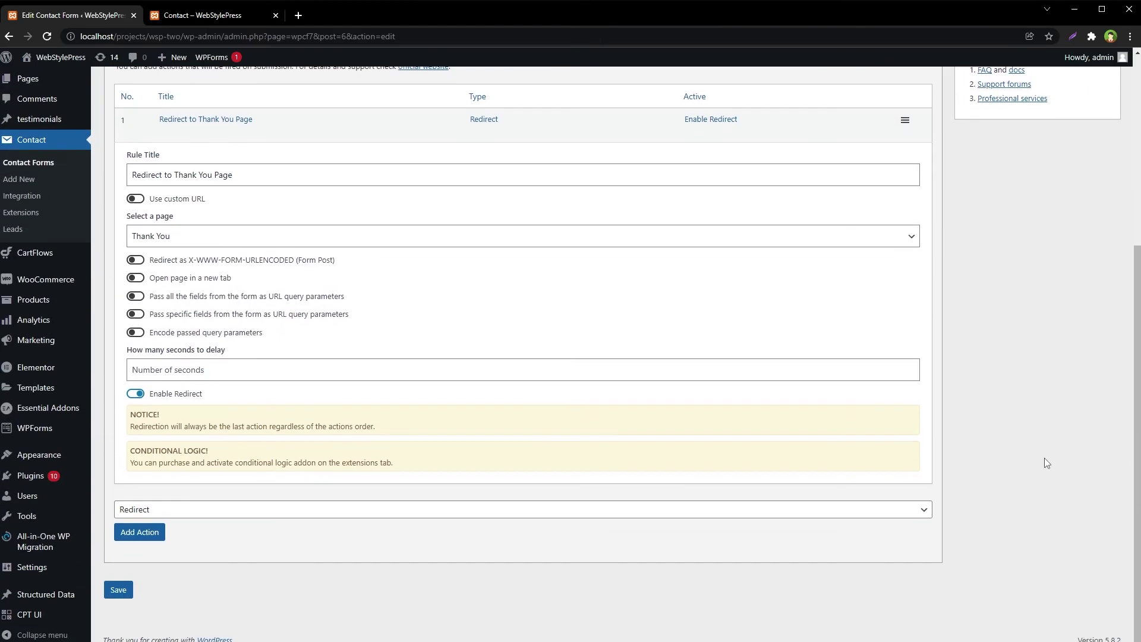
{"action": "left_click", "coordinate": [131, 591]}
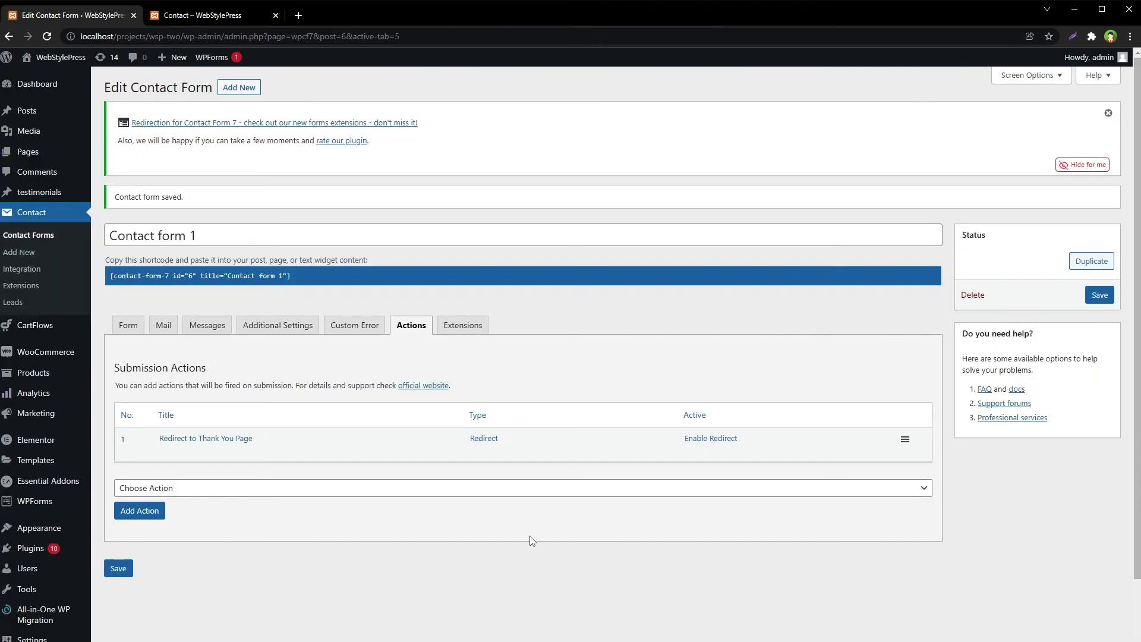
{"action": "left_click", "coordinate": [194, 16]}
{"action": "key", "text": "Return"}
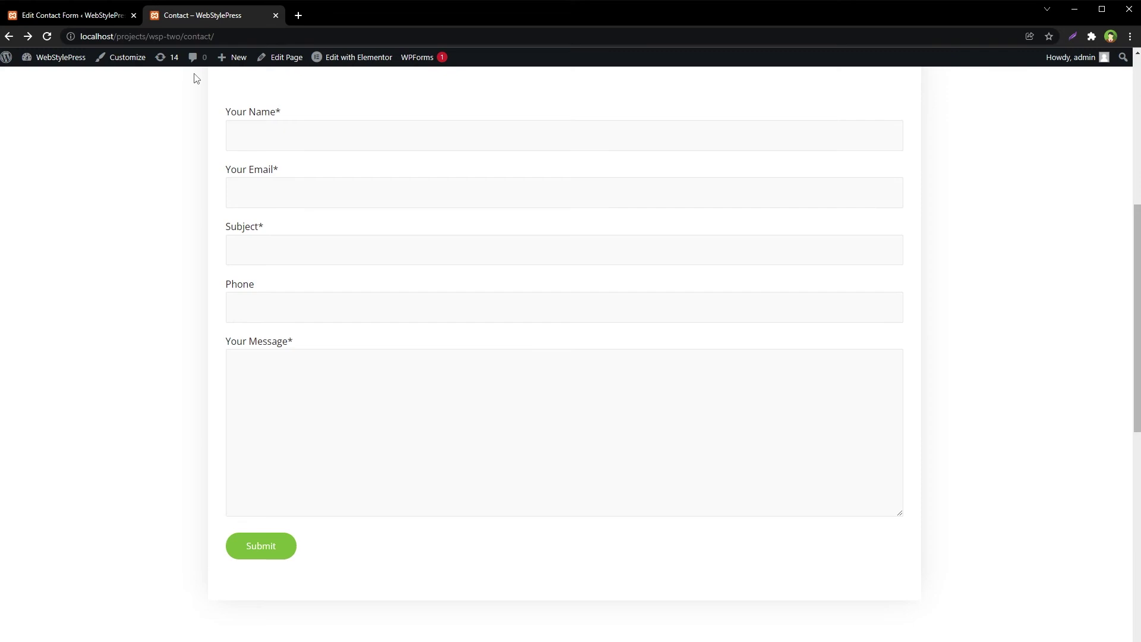
Submit the contact form with "test" as name and subject, a test email address, and the message "web style press"
{"action": "type", "text": "test"}
{"action": "key", "text": "Tab"}
{"action": "type", "text": "test"}
{"action": "type", "text": ".com"}
{"action": "key", "text": "Tab"}
{"action": "type", "text": "test"}
{"action": "key", "text": "Tab"}
{"action": "key", "text": "Tab"}
{"action": "type", "text": "web style press"}
{"action": "left_click", "coordinate": [255, 546]}
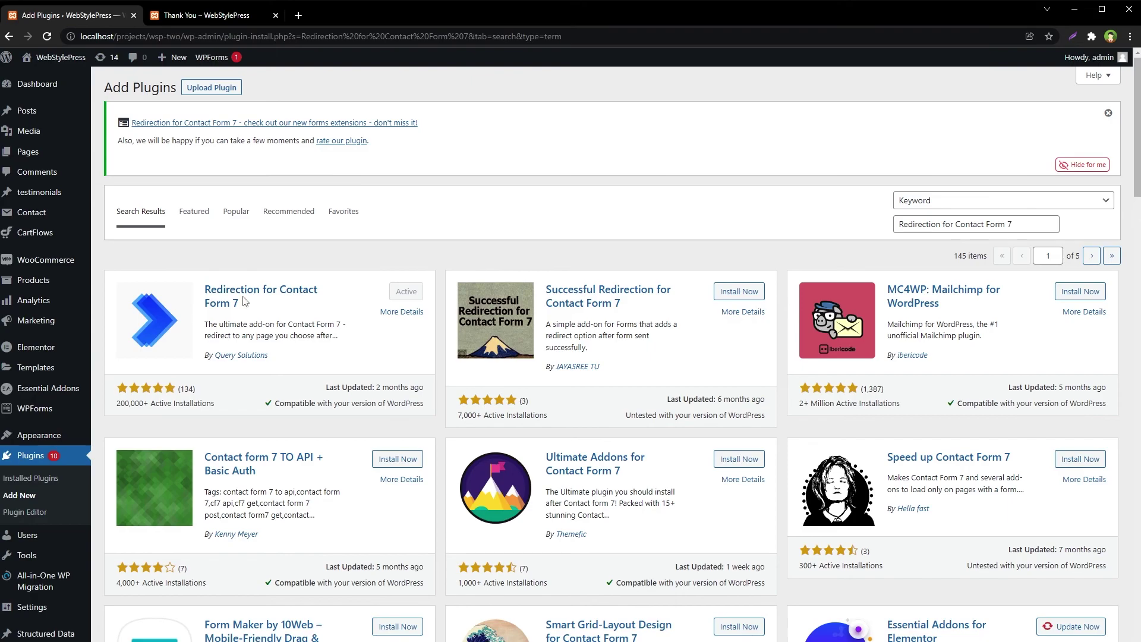
Review the active installations and last update date of Redirection for Contact Form 7 in the plugin search results
{"action": "left_click_drag", "start_coordinate": [230, 407], "coordinate": [118, 404]}
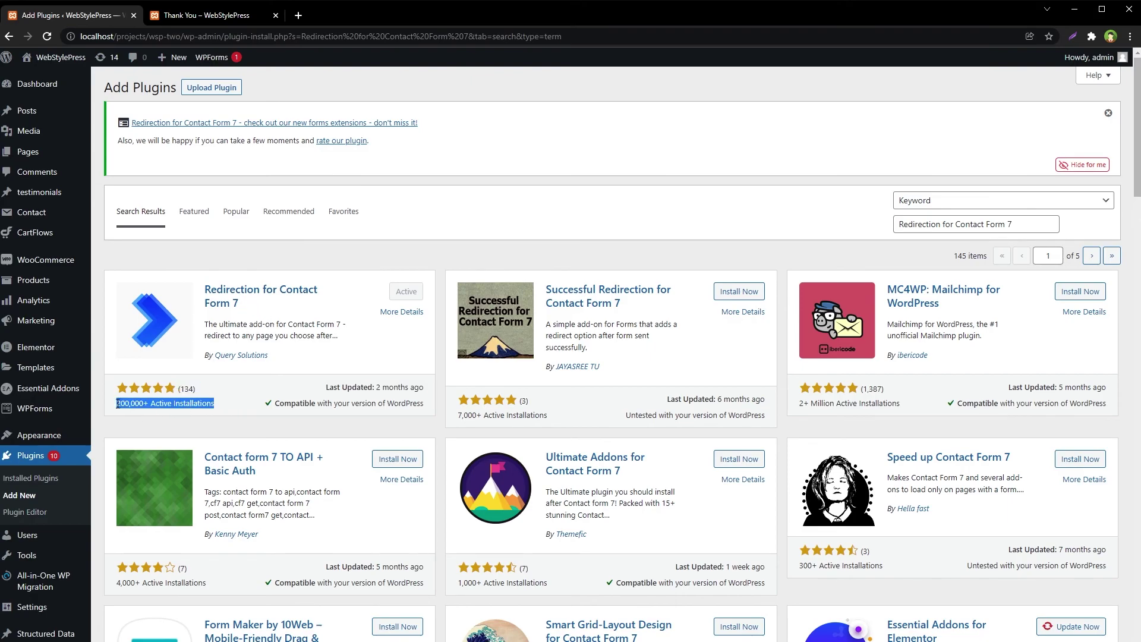
{"action": "left_click_drag", "start_coordinate": [324, 386], "coordinate": [424, 386]}
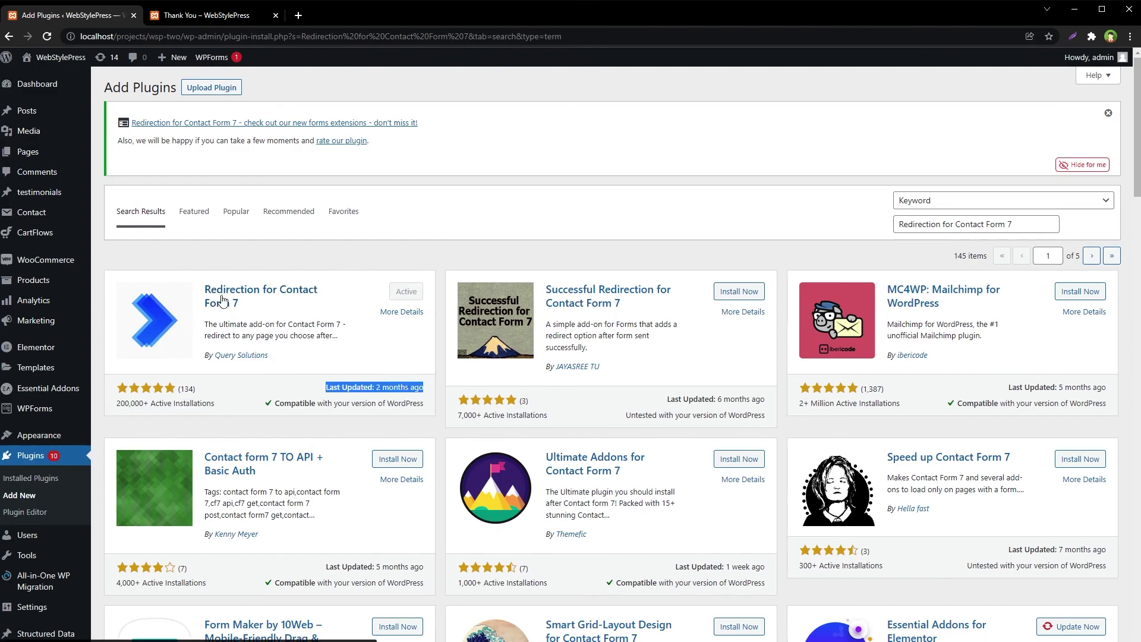